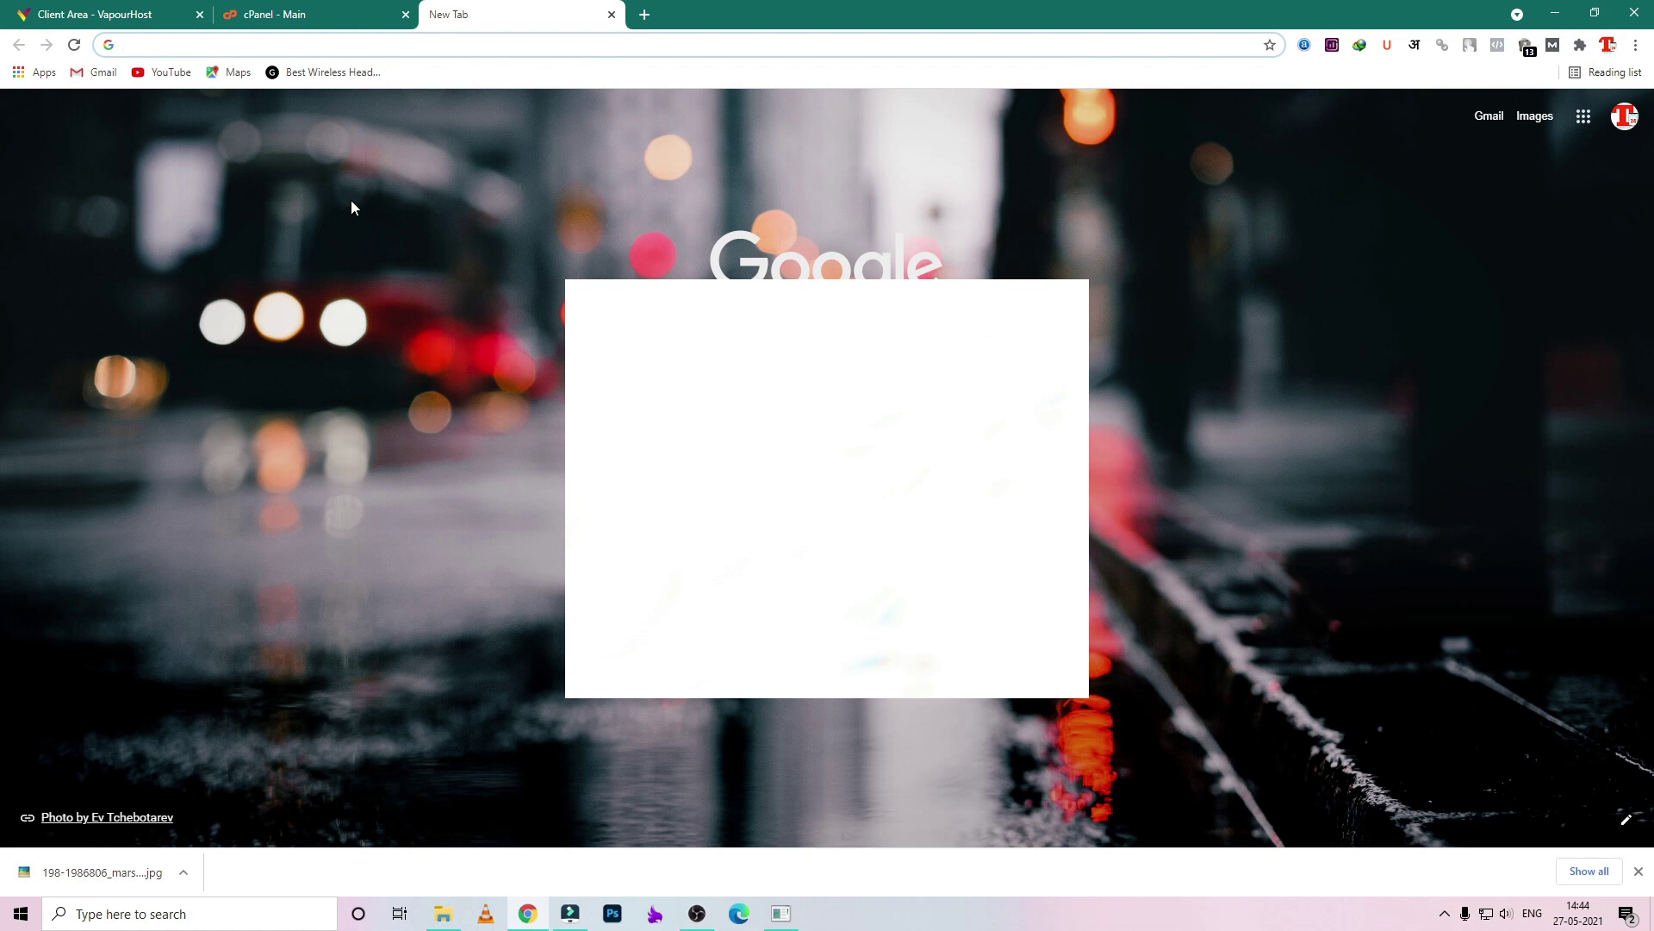
- Glance at the VapourHost client area's Quick Shortcuts, then return to the cPanel dashboard
left_click(340, 8)
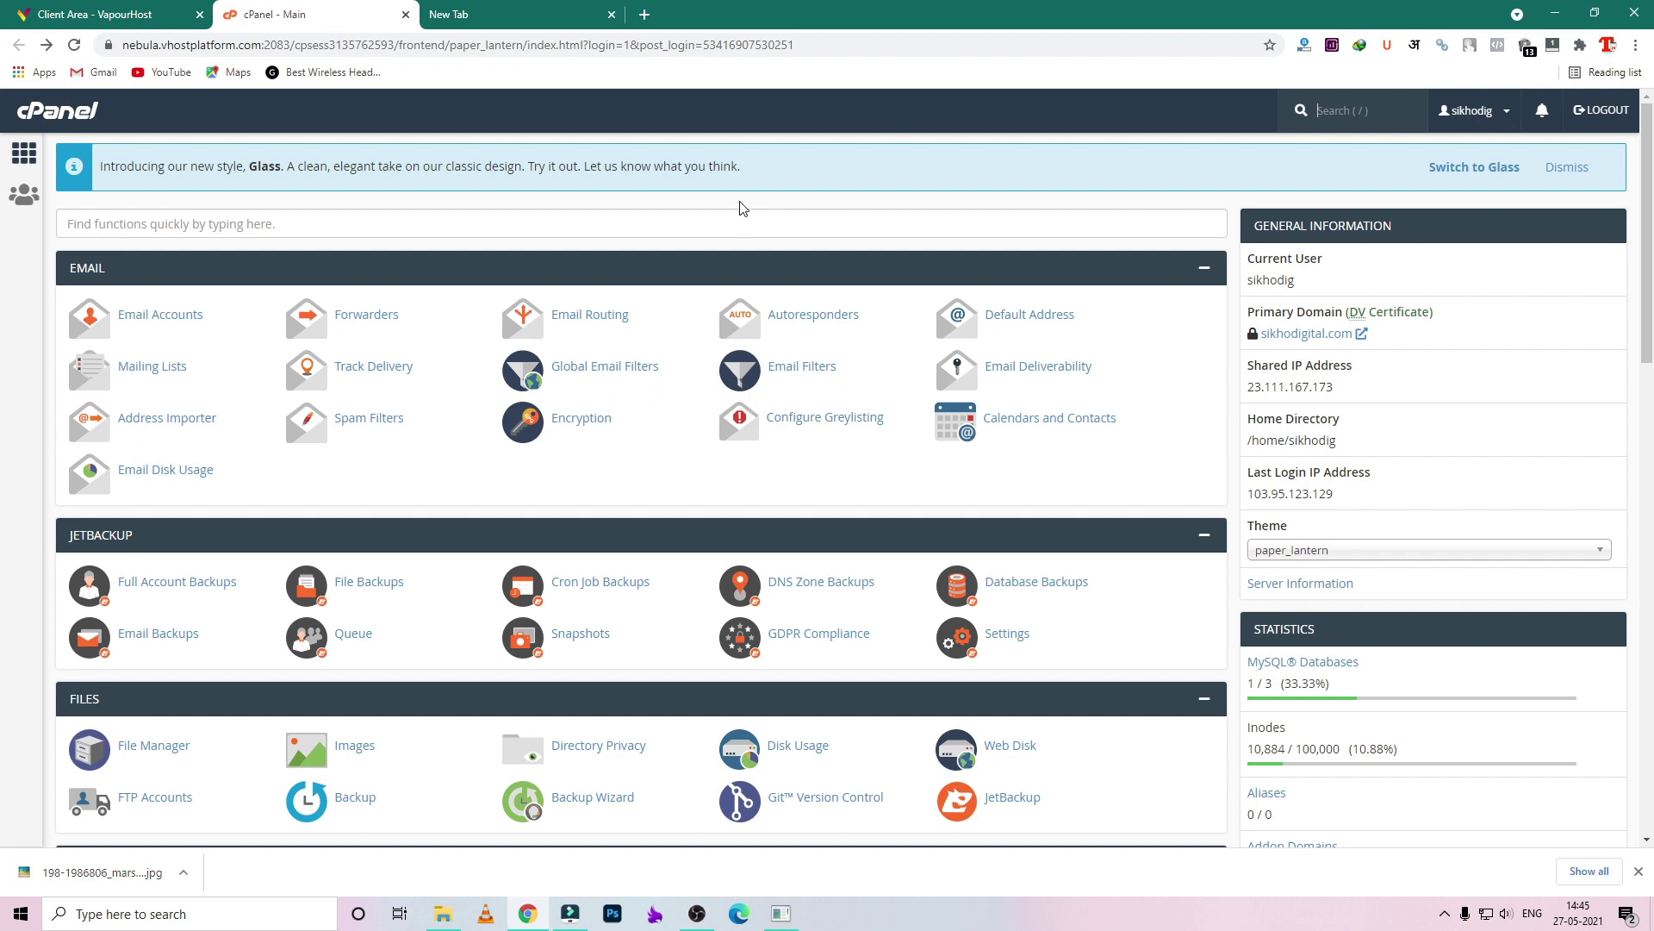
left_click(95, 14)
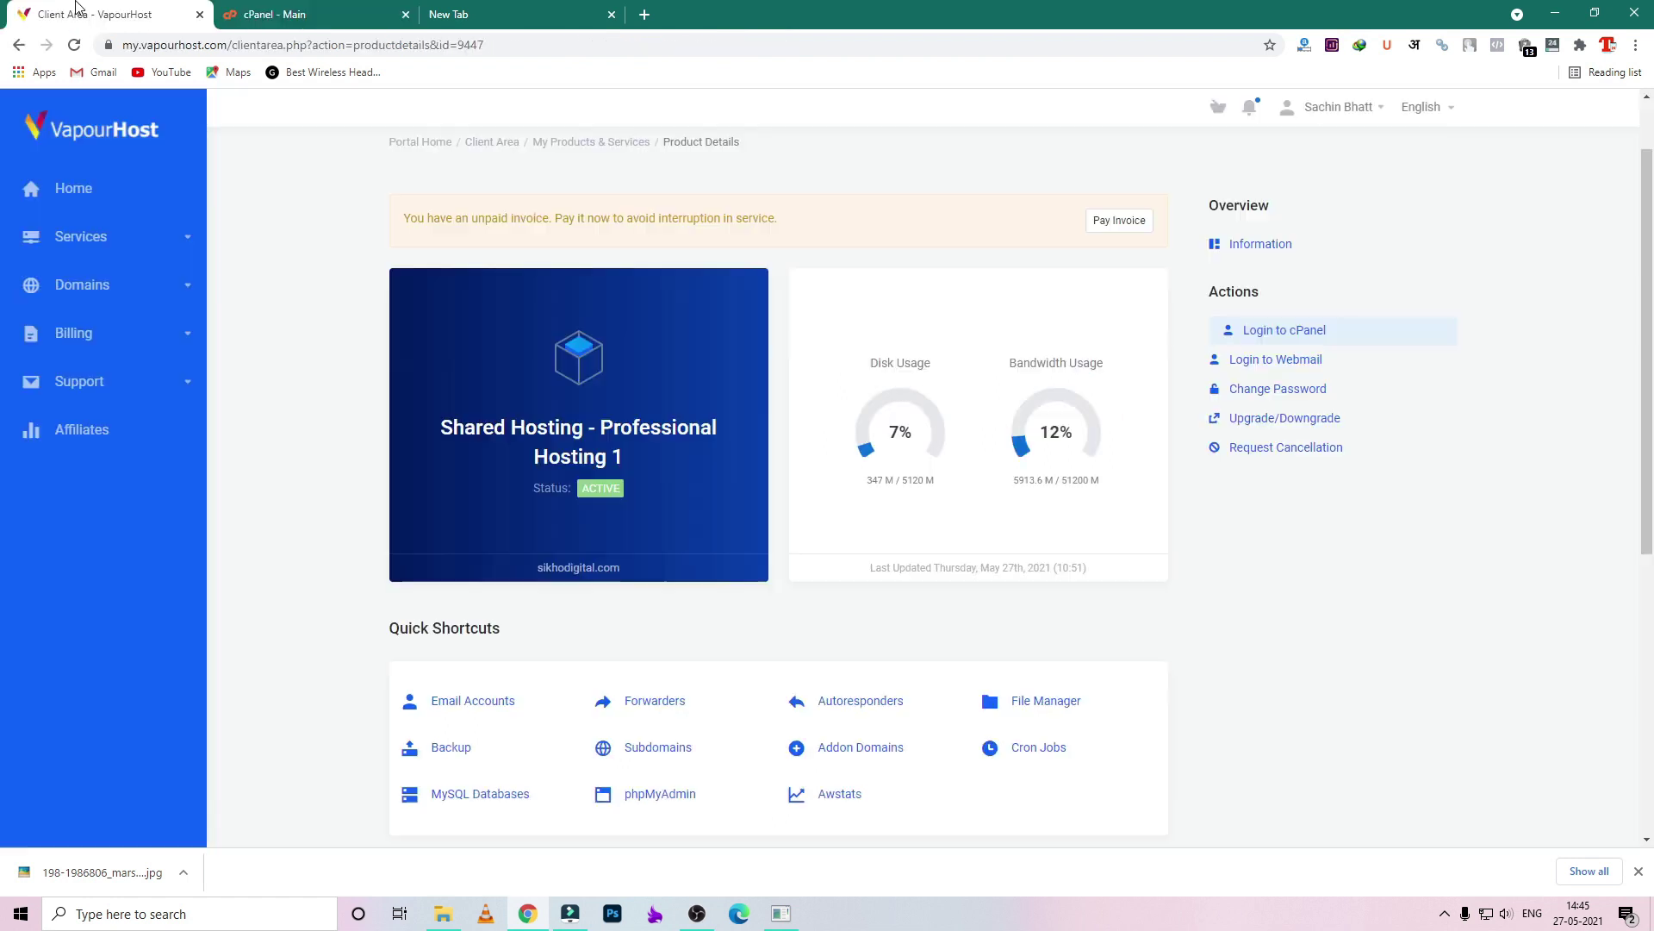
scroll(603, 489, "down", 2)
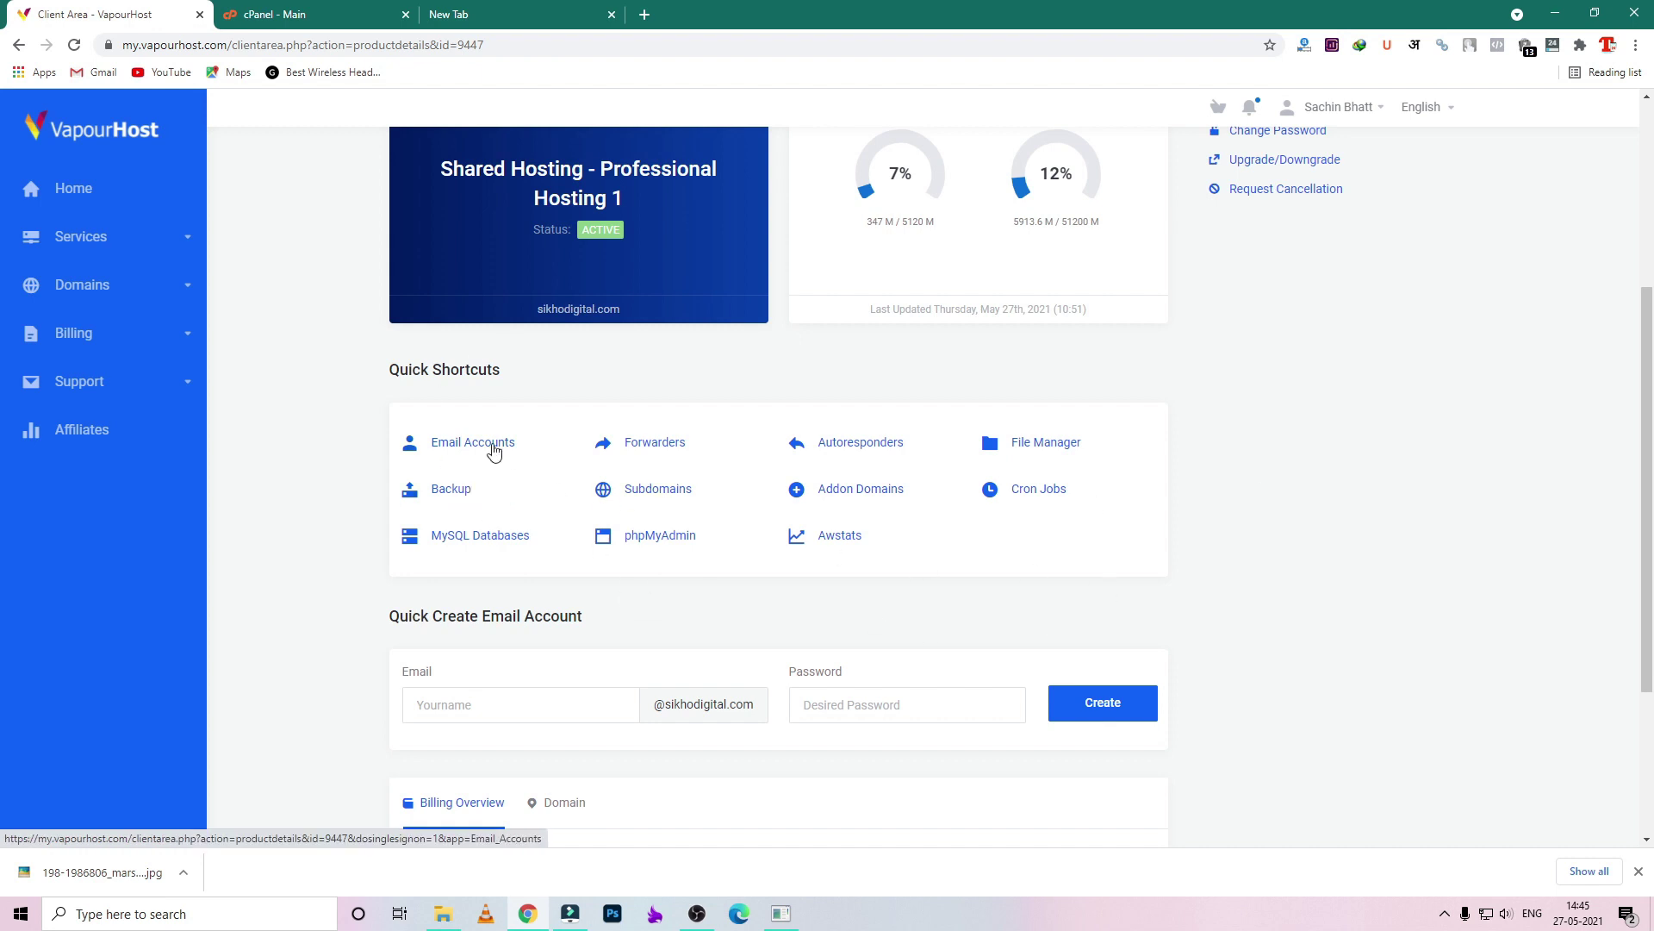
left_click(364, 7)
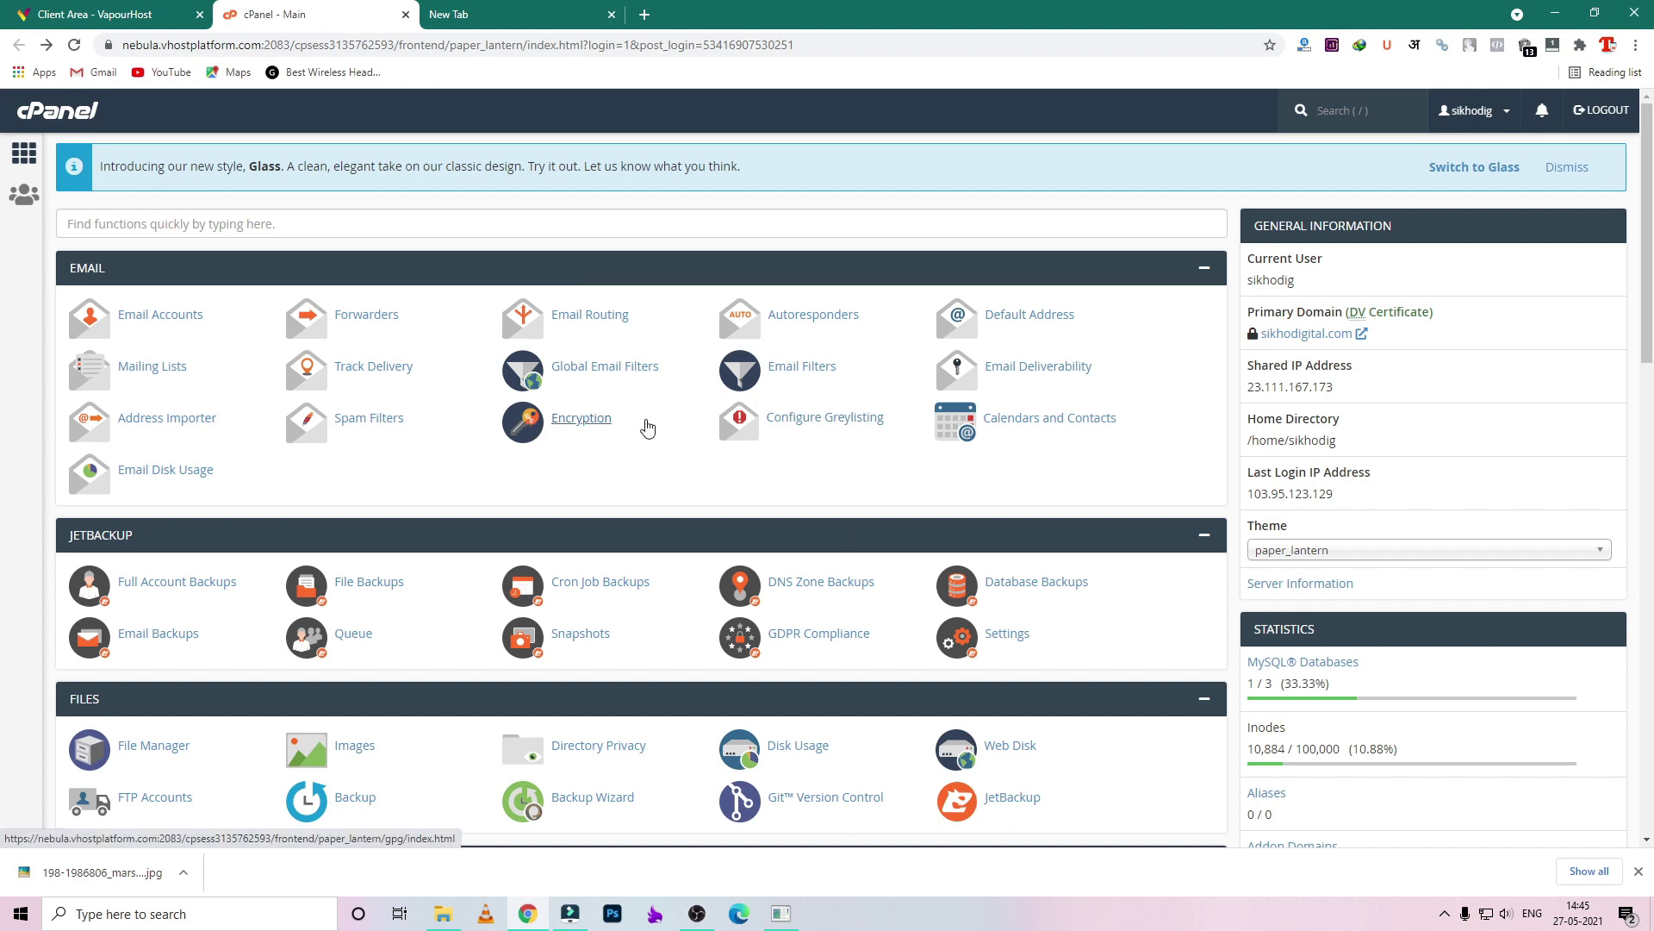
- Open Email Accounts and review the existing sikhodigital.com mailbox's username and domain
left_click(155, 315)
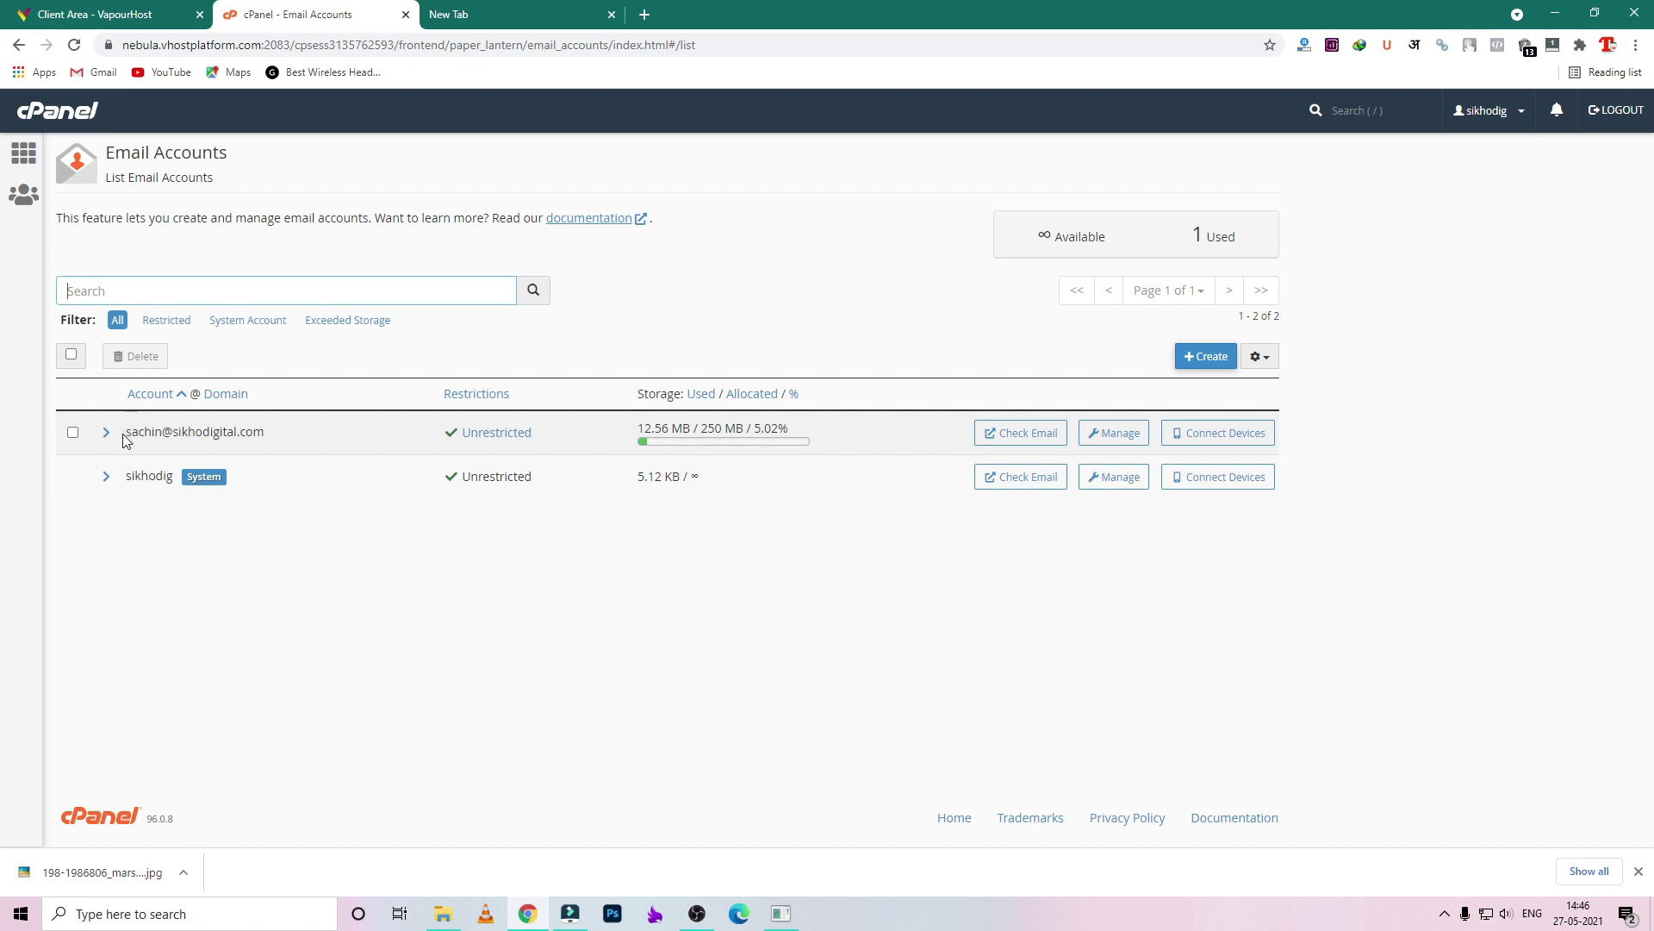
left_click_drag(126, 431, 167, 432)
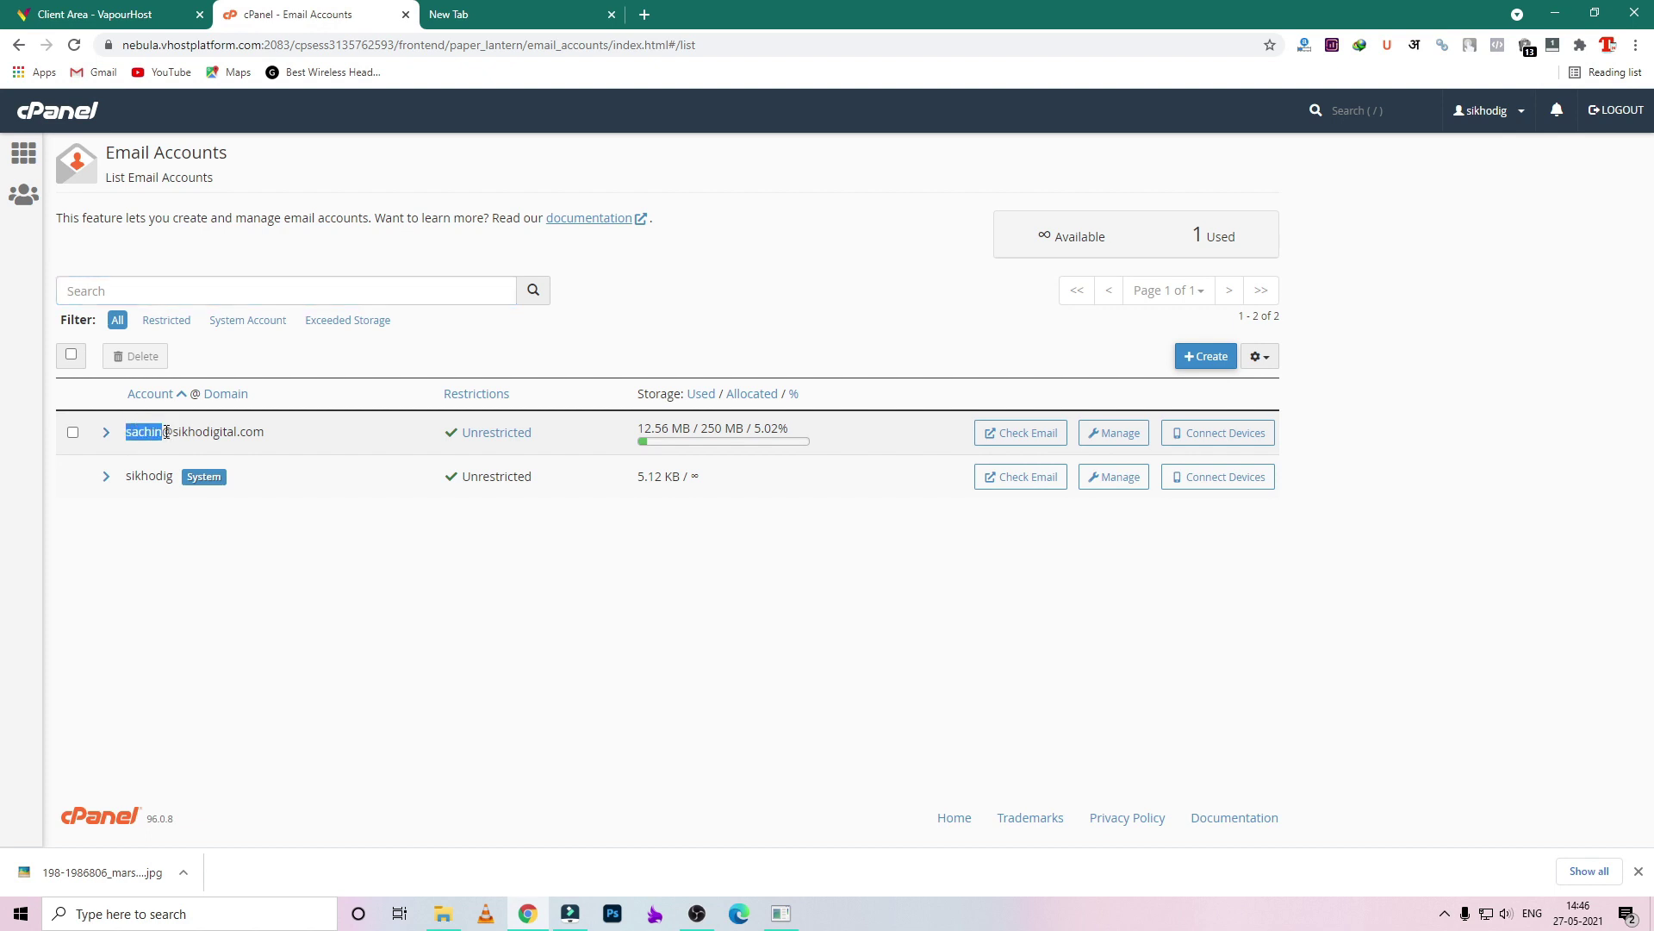
left_click(135, 433)
left_click_drag(172, 431, 270, 429)
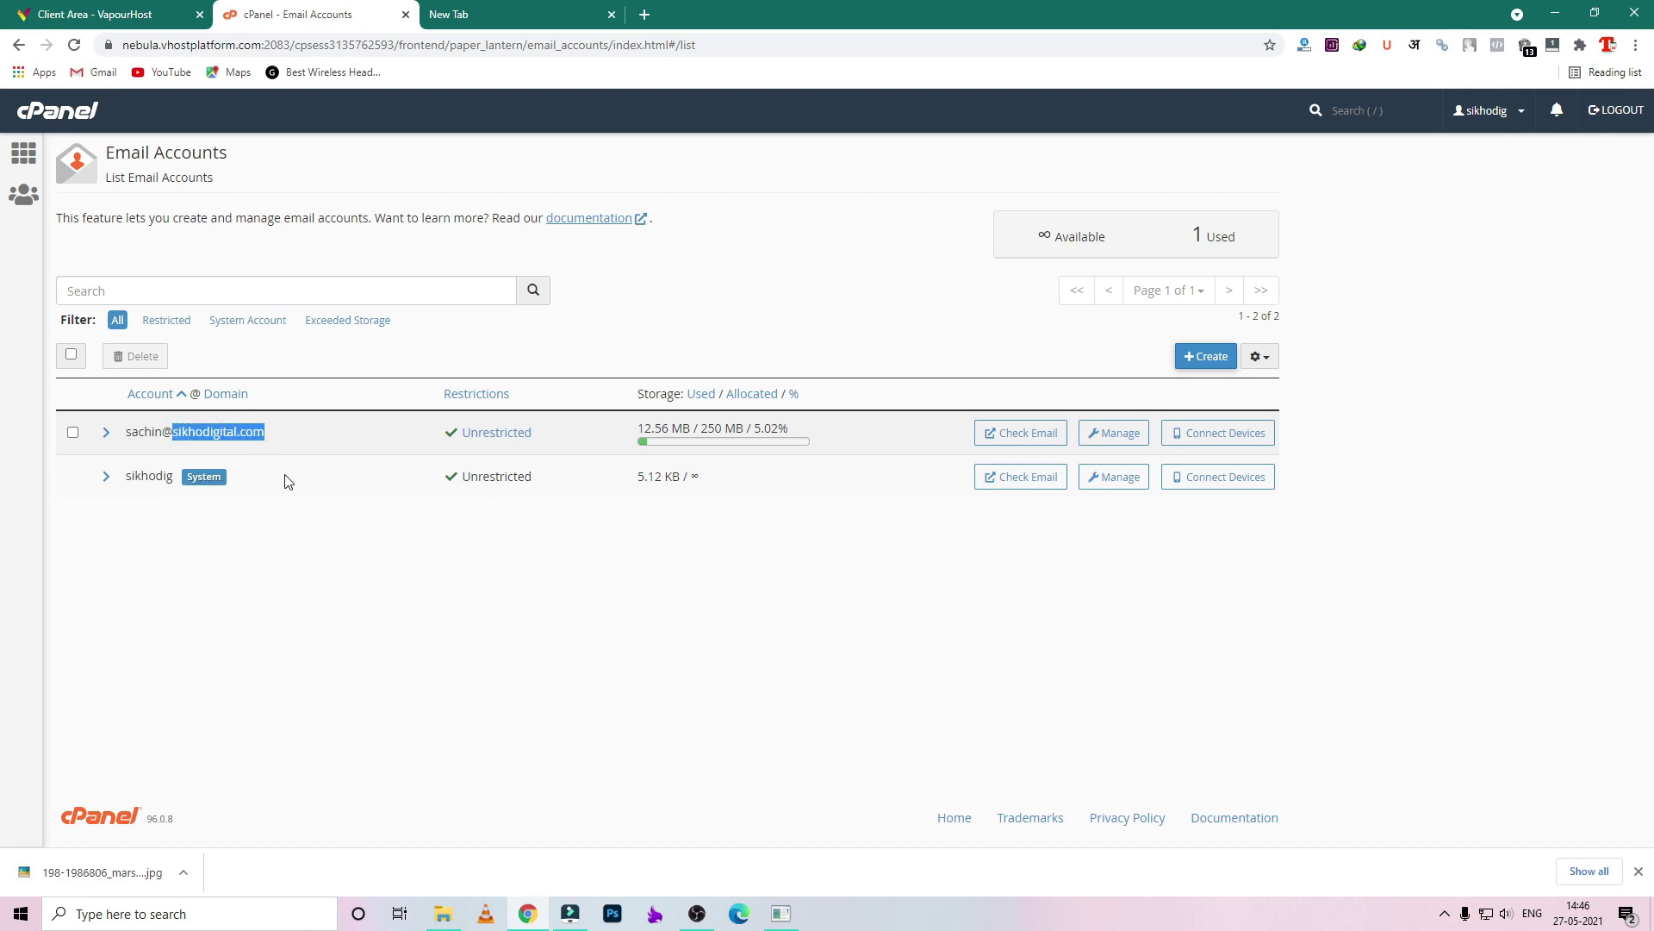
left_click(215, 573)
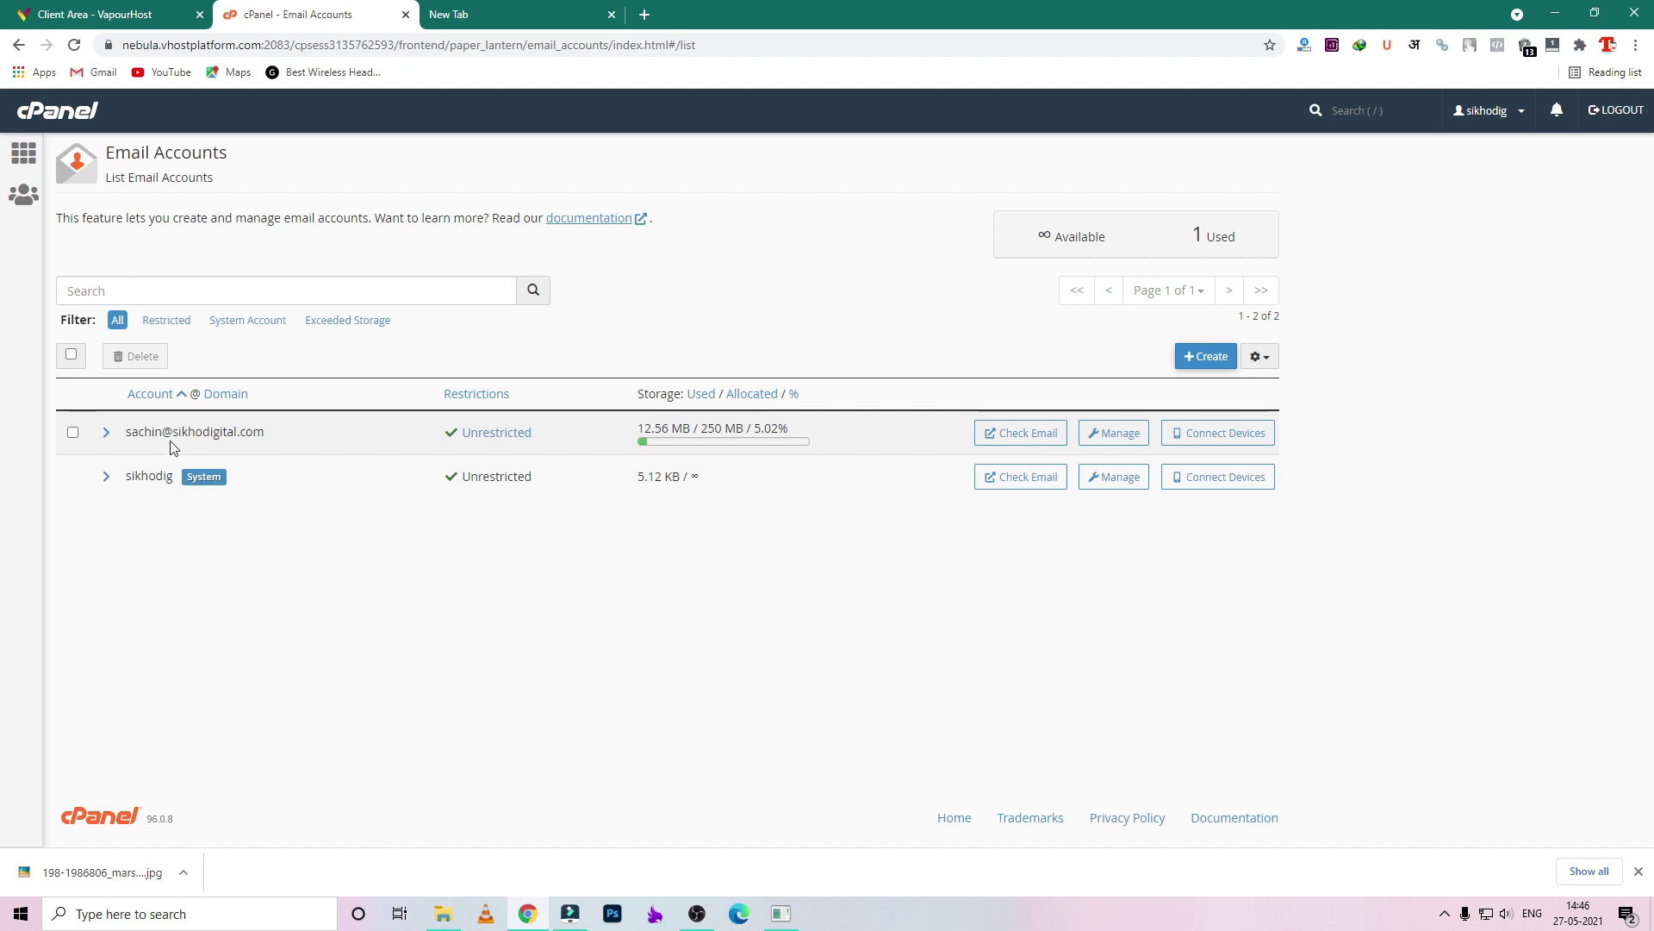
left_click_drag(173, 430, 278, 437)
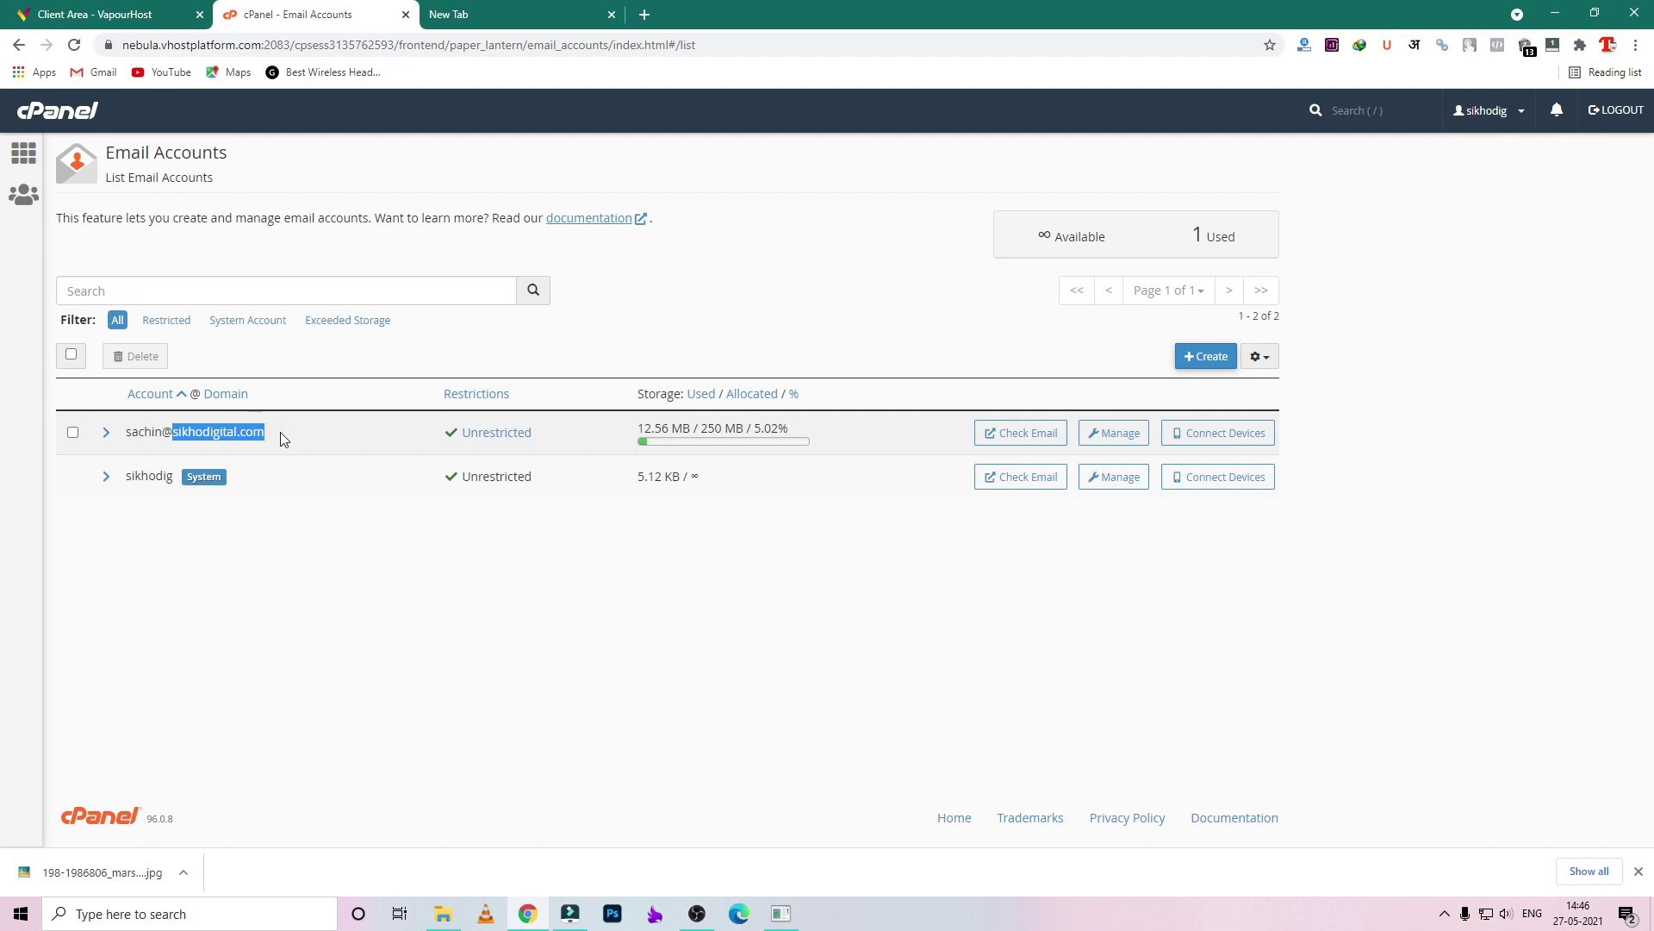
left_click(278, 440)
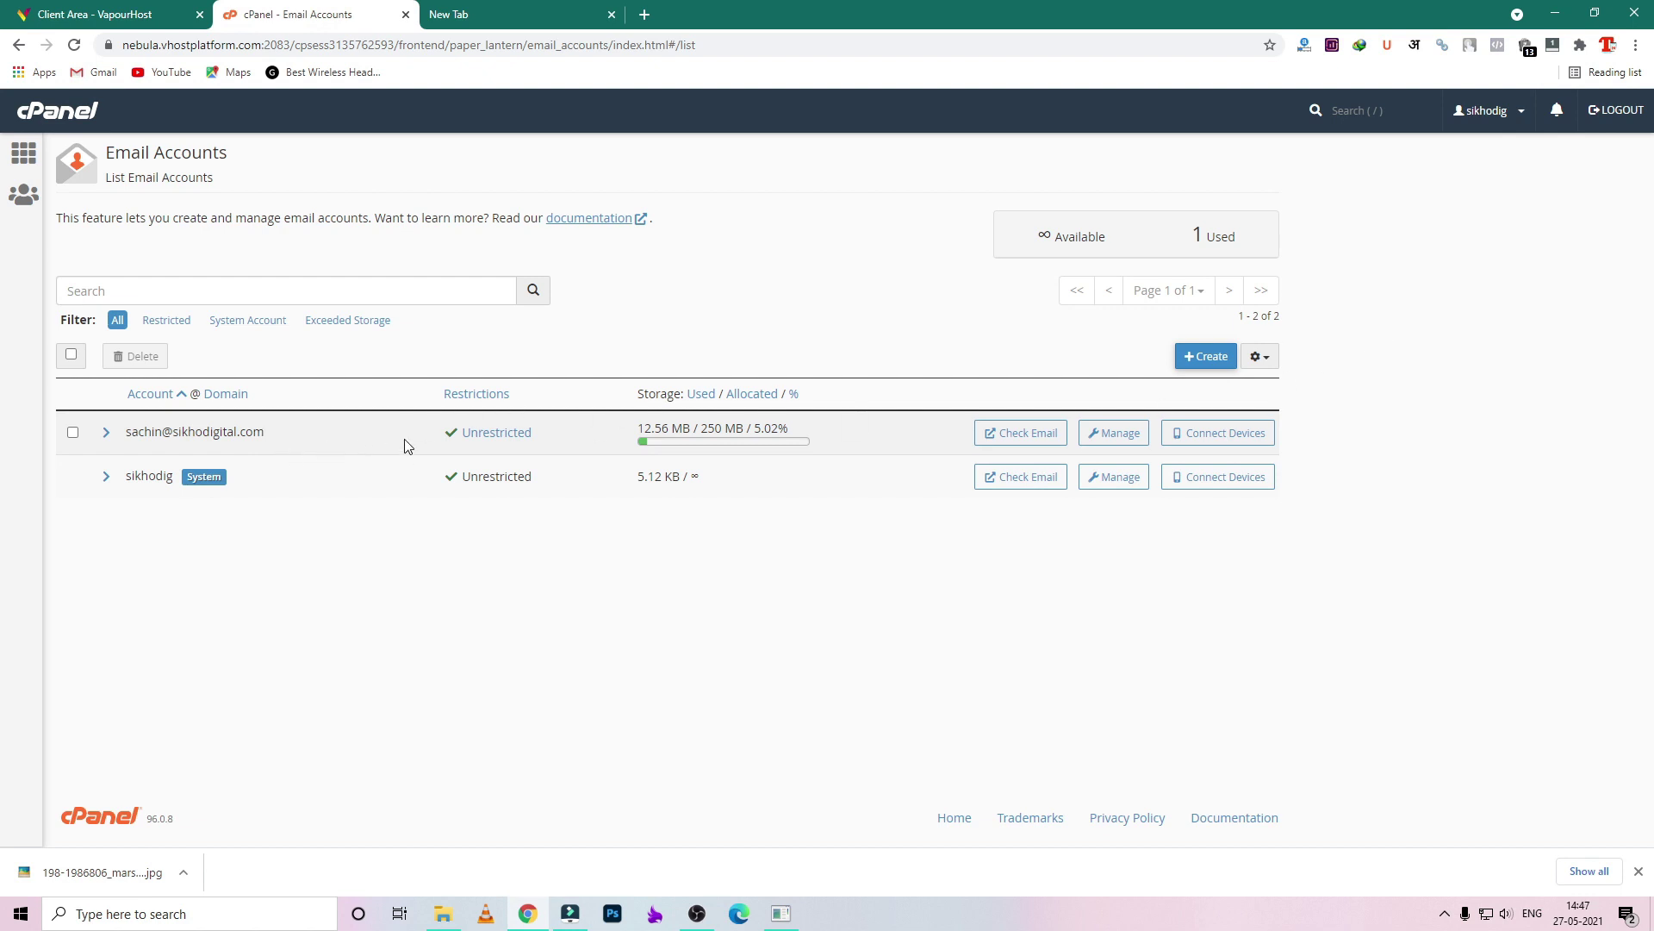
- Create the 'info' mailbox with a strong password, then open its webmail via Check Email
left_click(1193, 364)
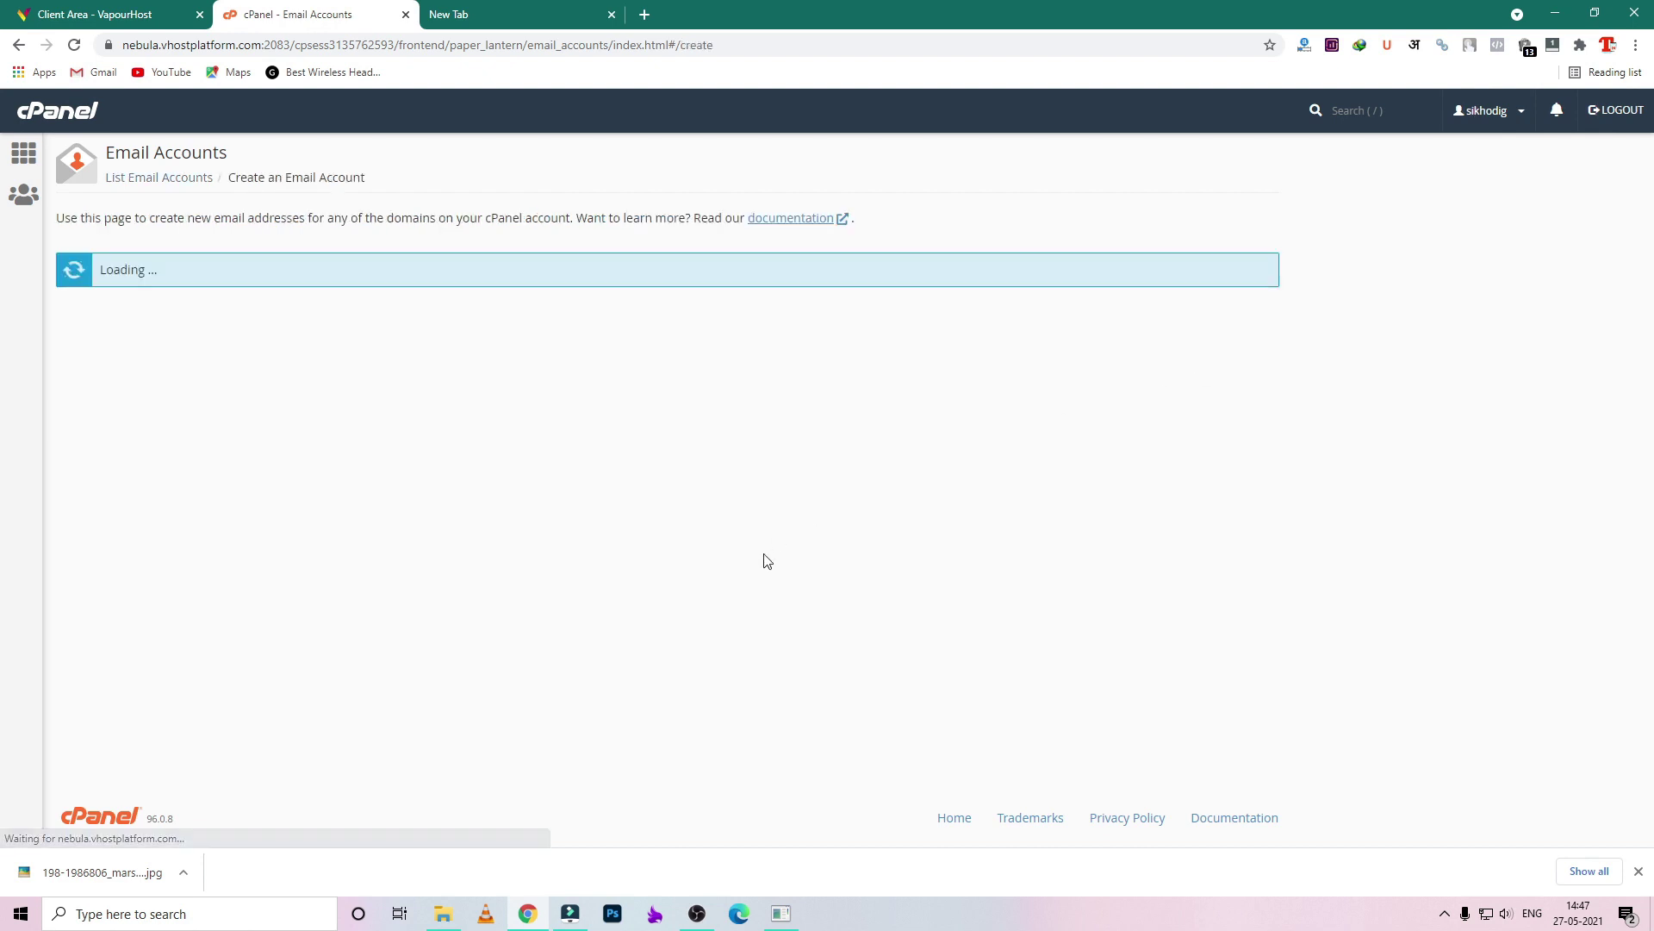
left_click(202, 429)
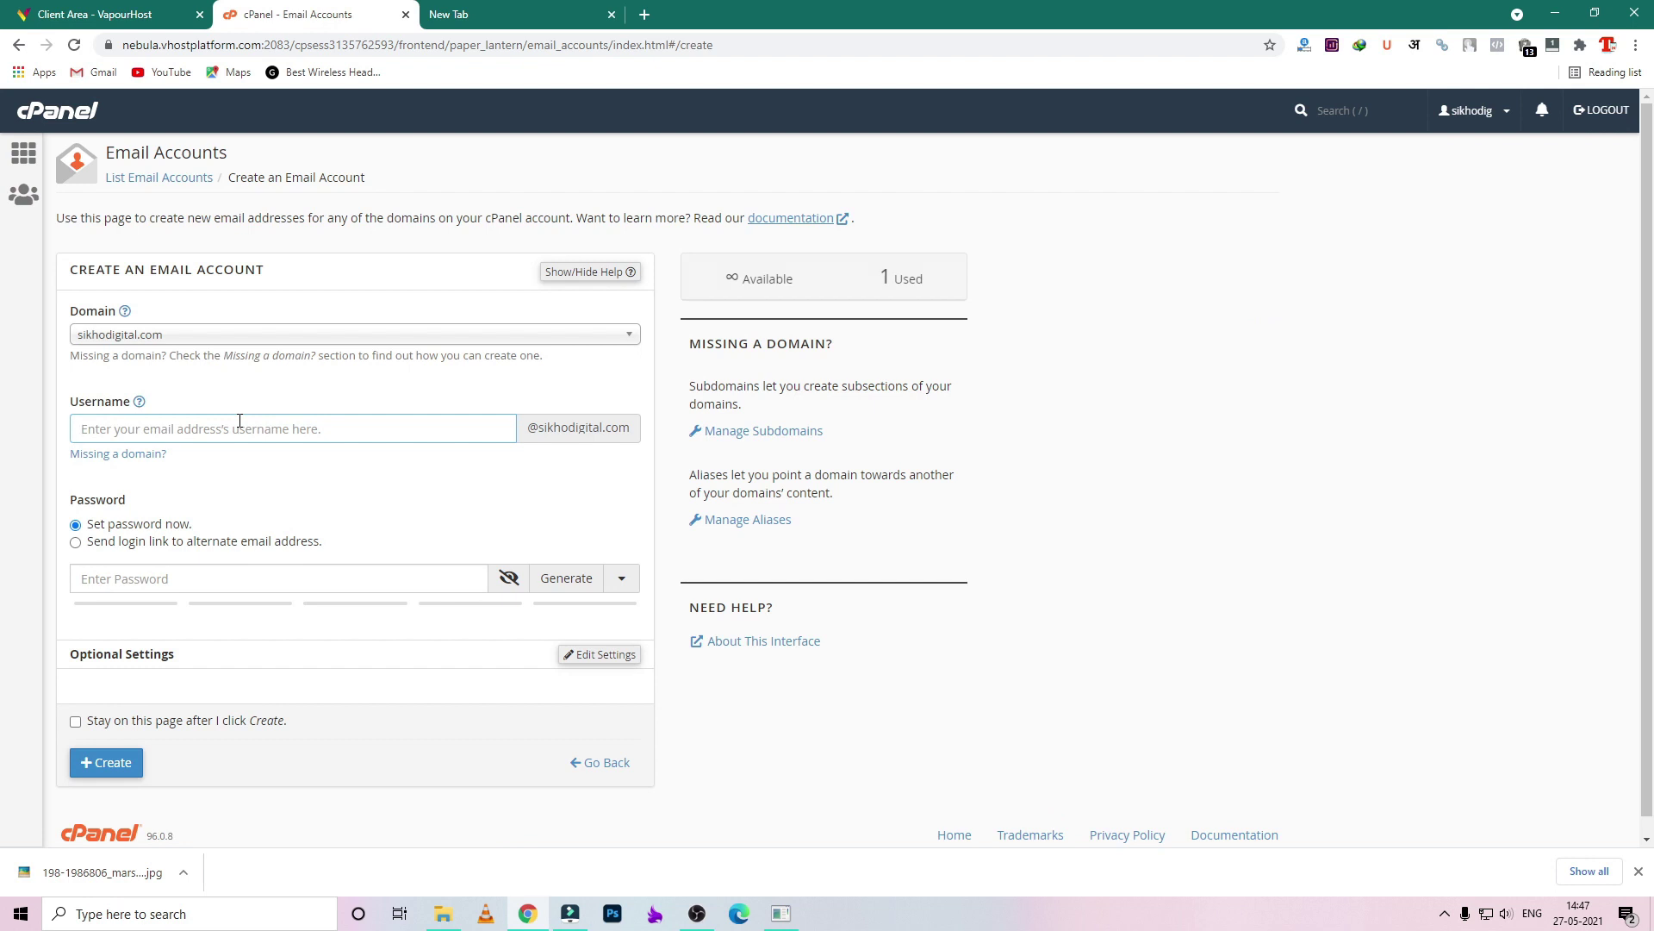
left_click(264, 579)
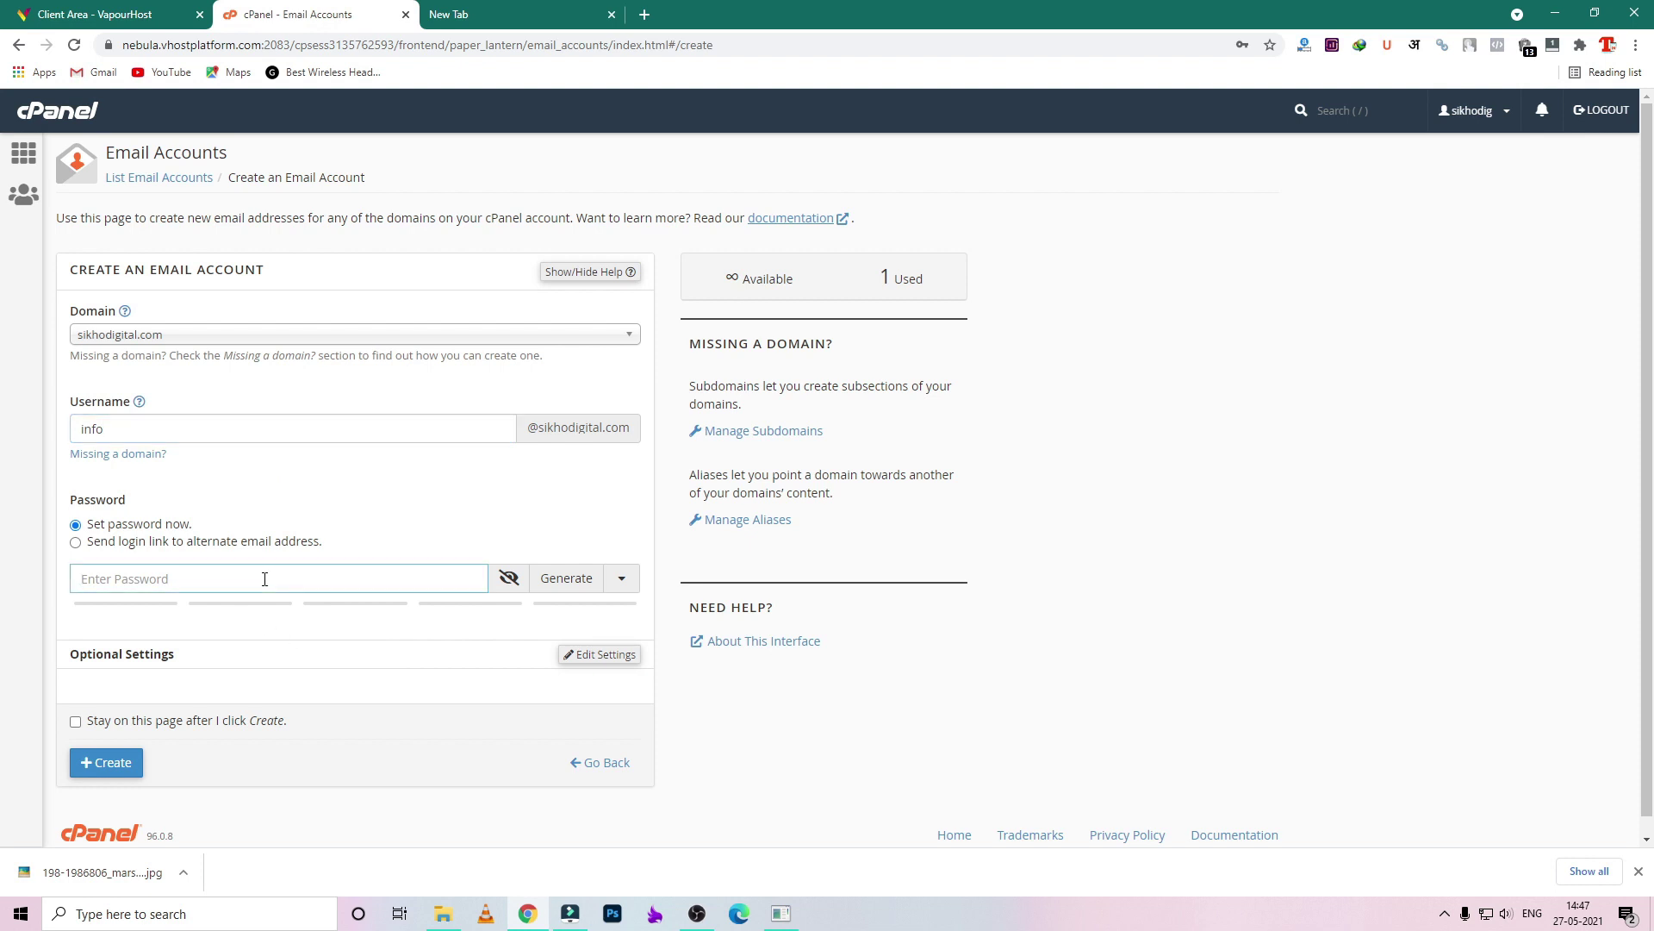
type("••••••••••")
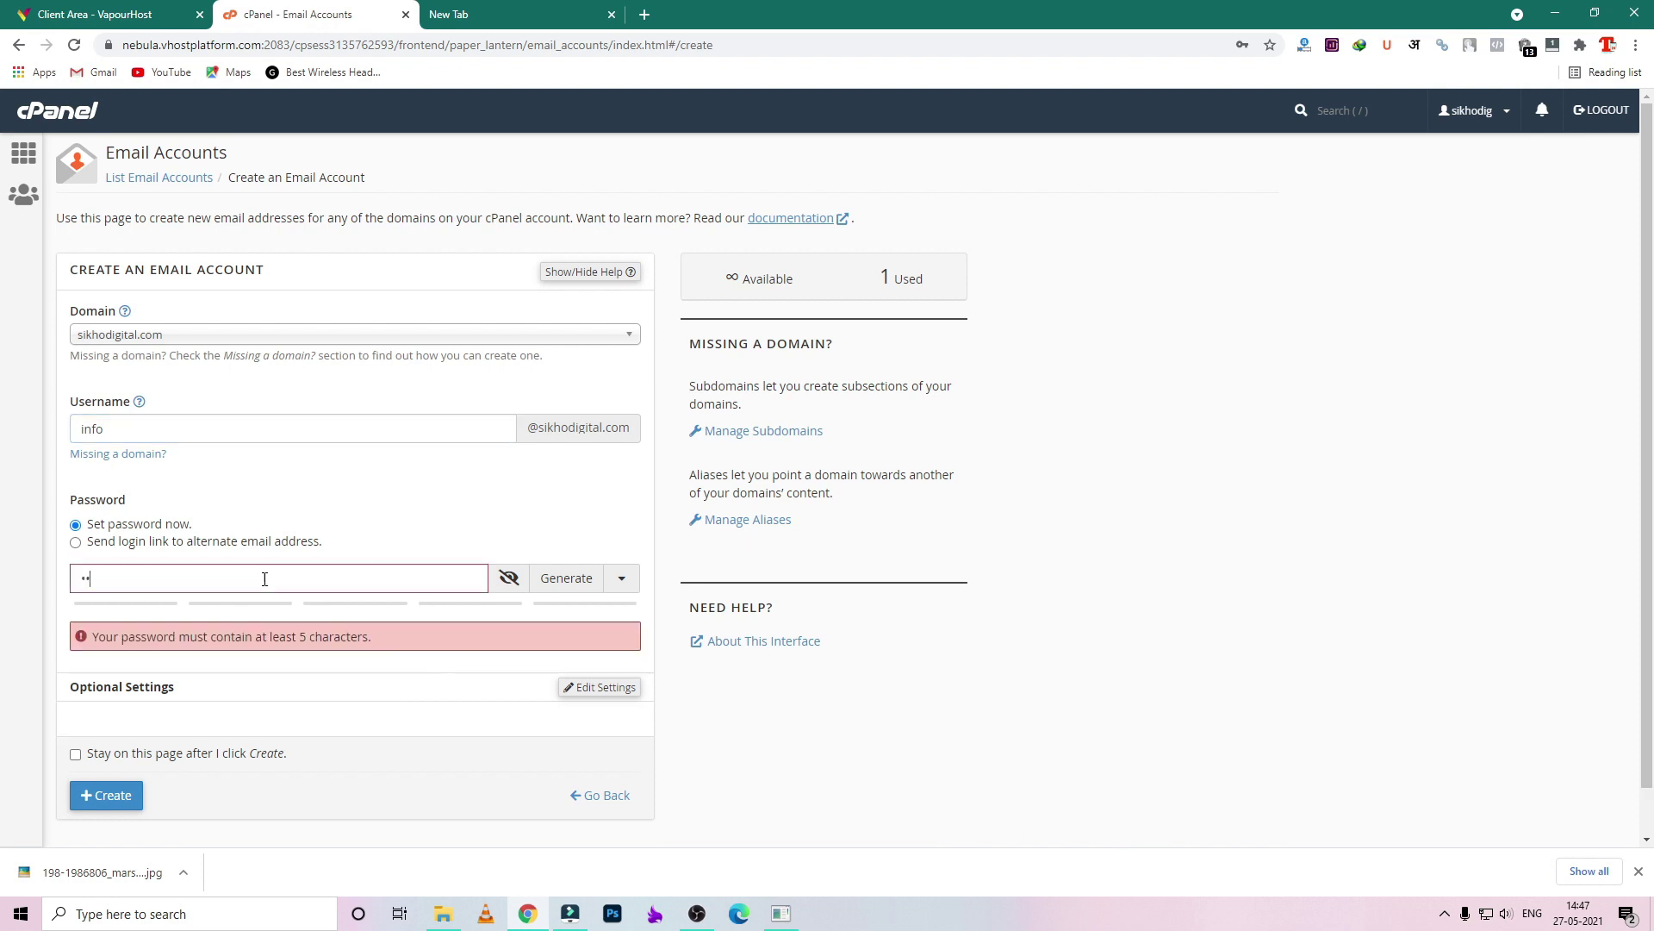
type("••")
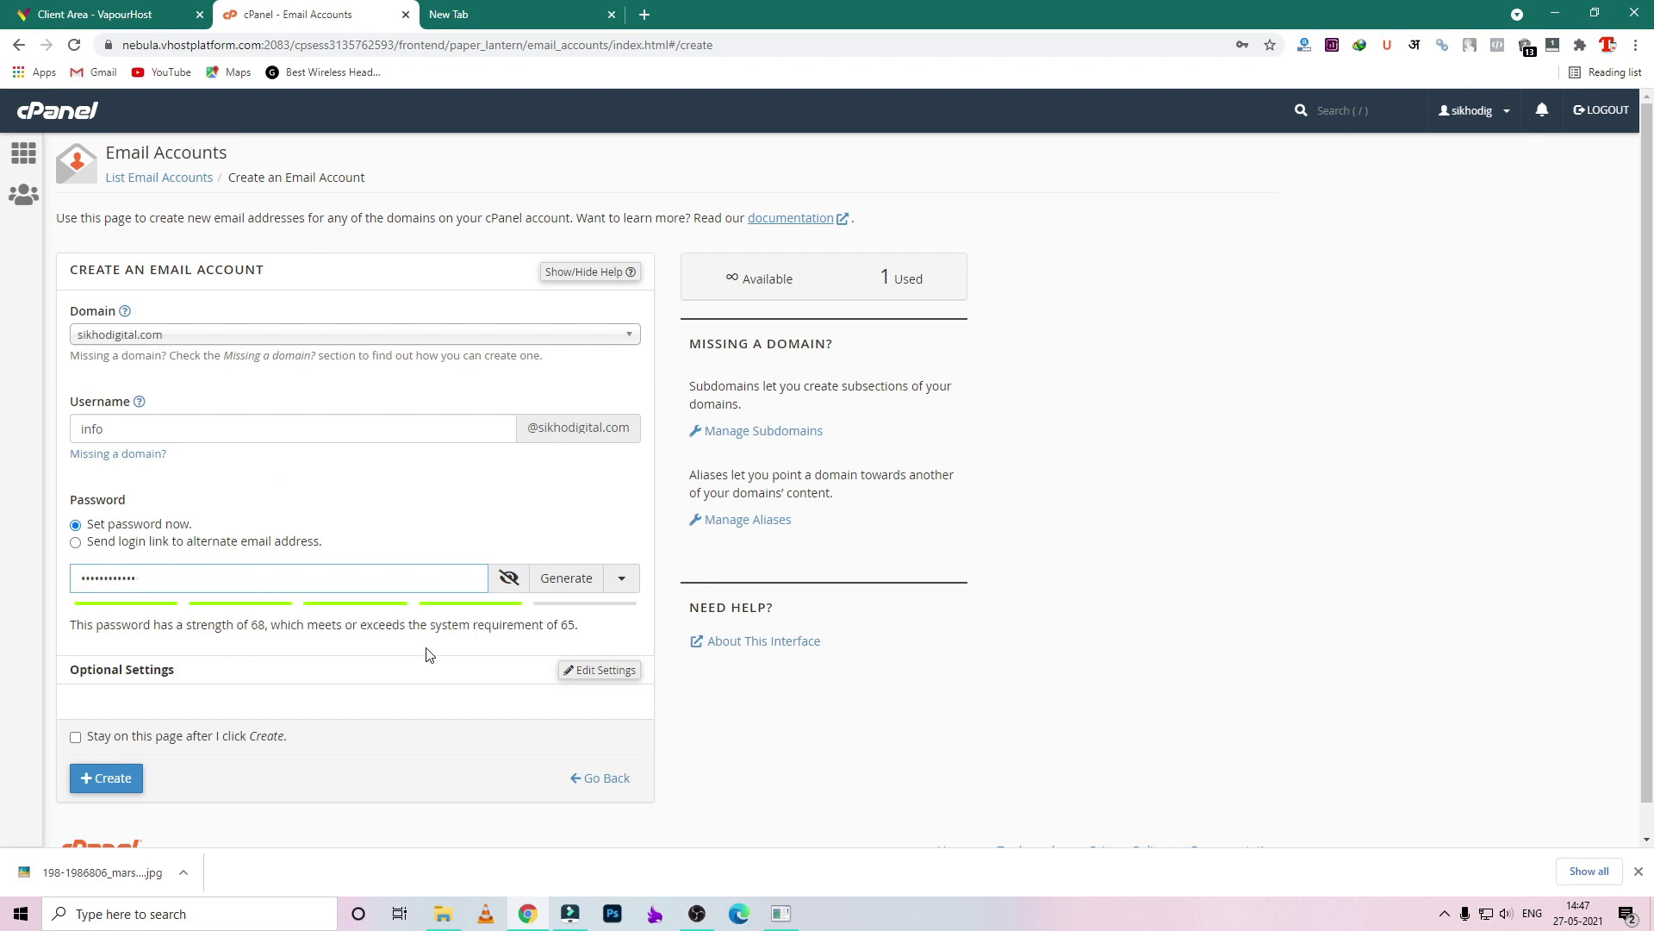
scroll(414, 670, "down", 1)
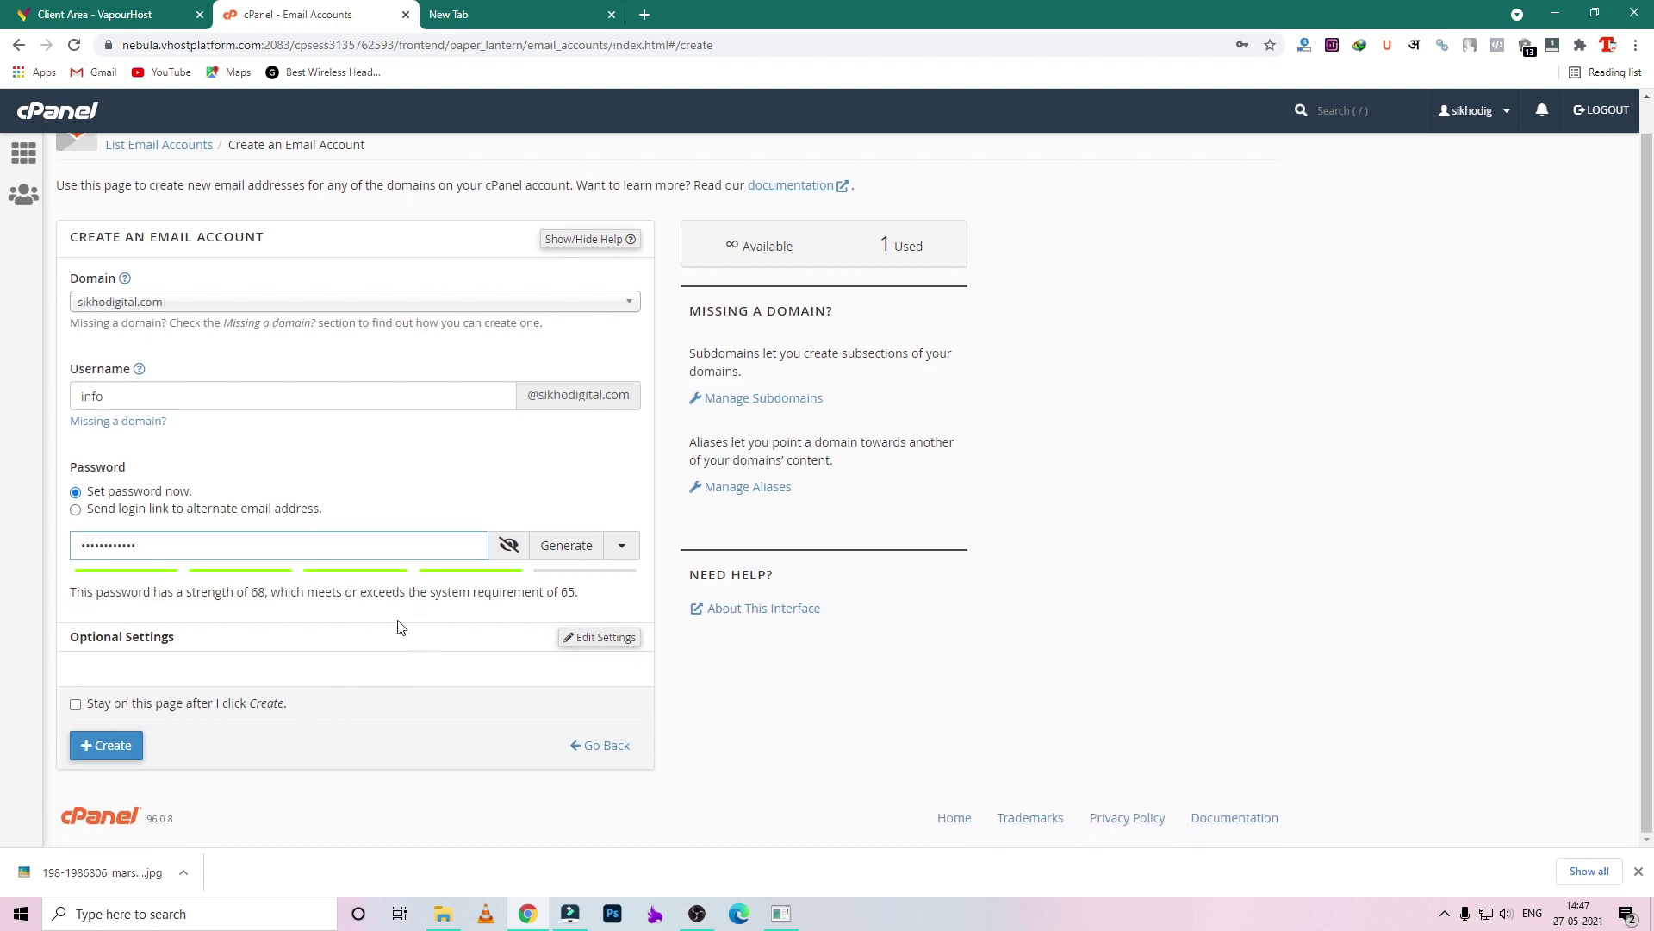
left_click(113, 748)
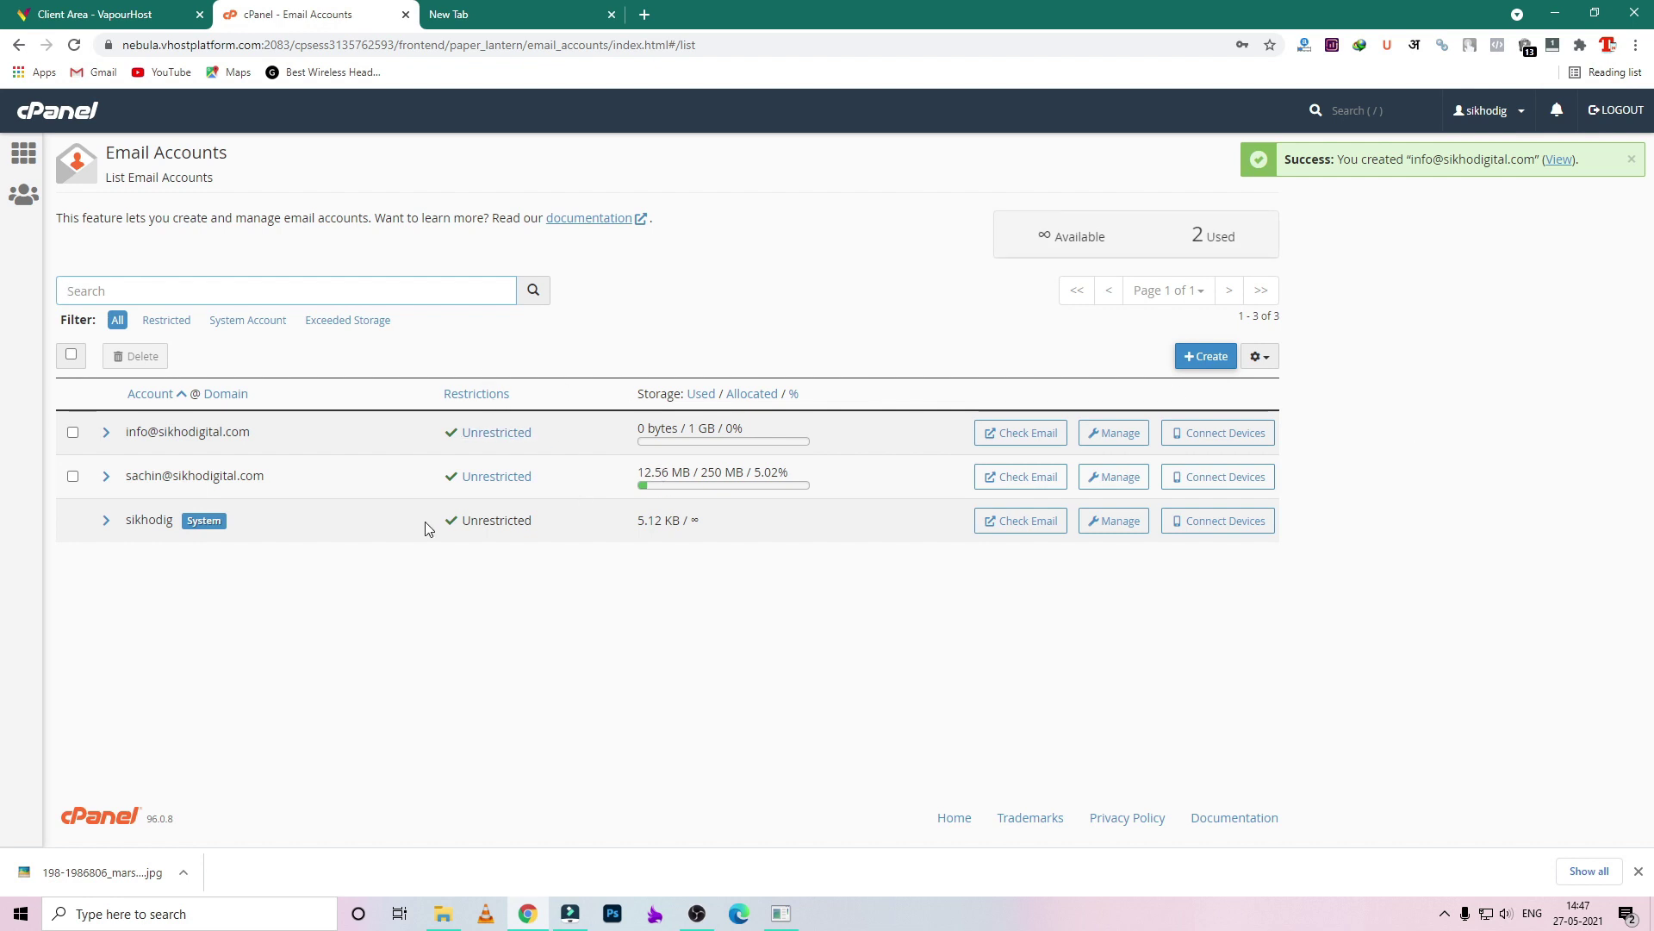
left_click(1021, 433)
- Open the info mailbox in Roundcube and read the client configuration settings message
left_click(303, 4)
left_click(528, 7)
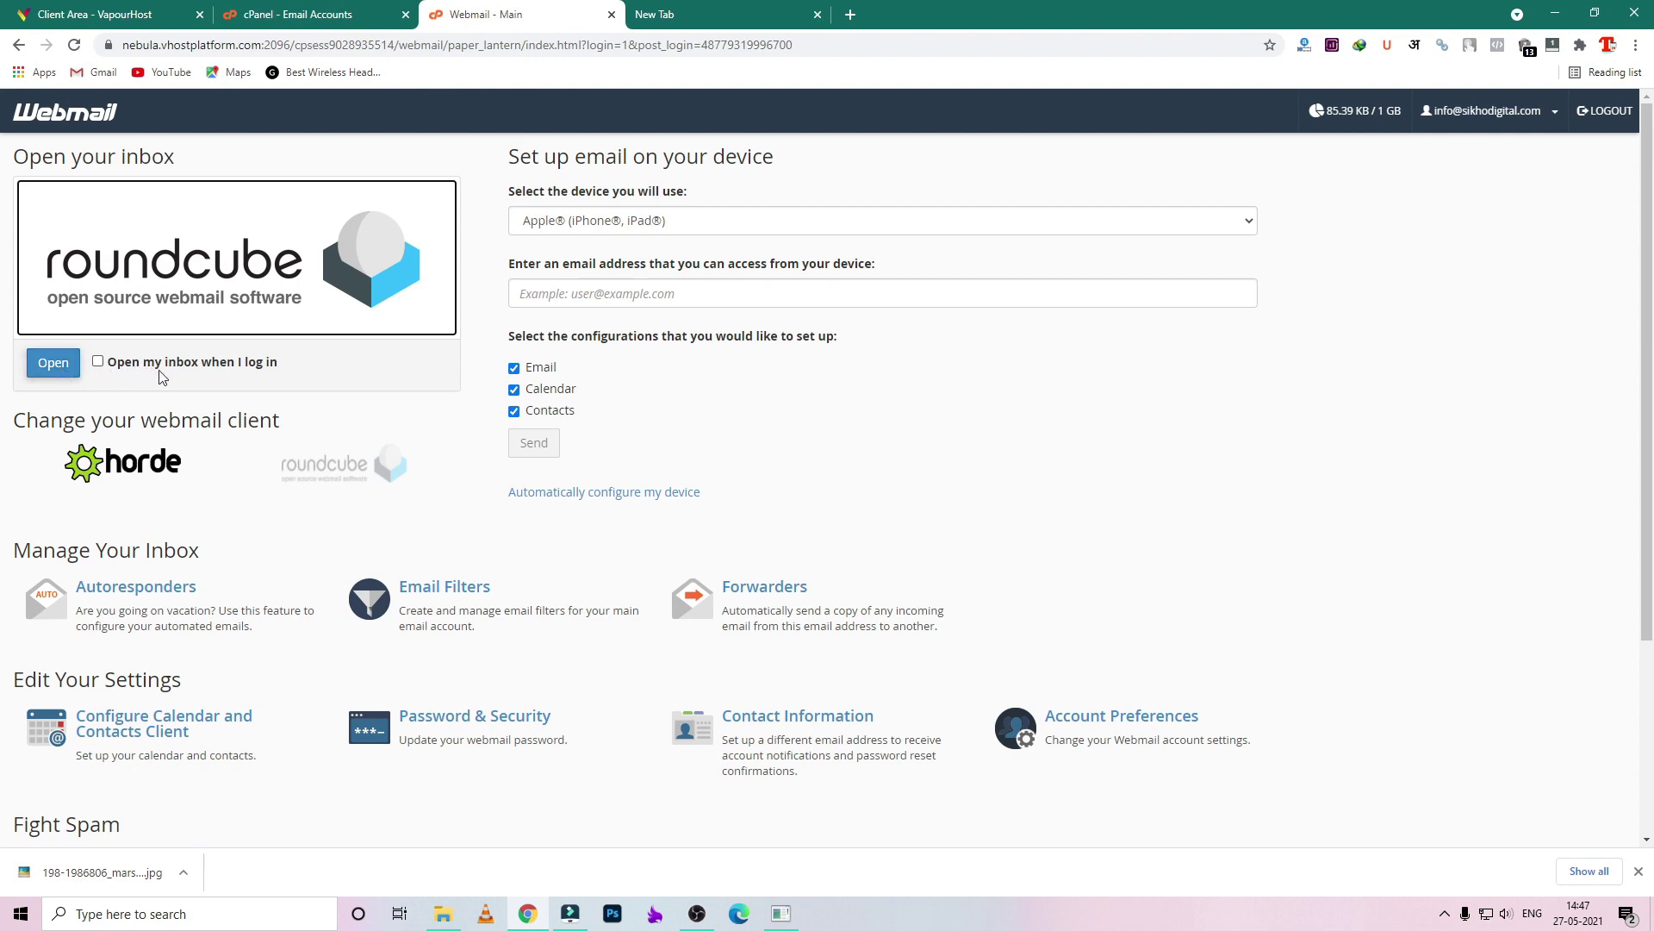
left_click(57, 369)
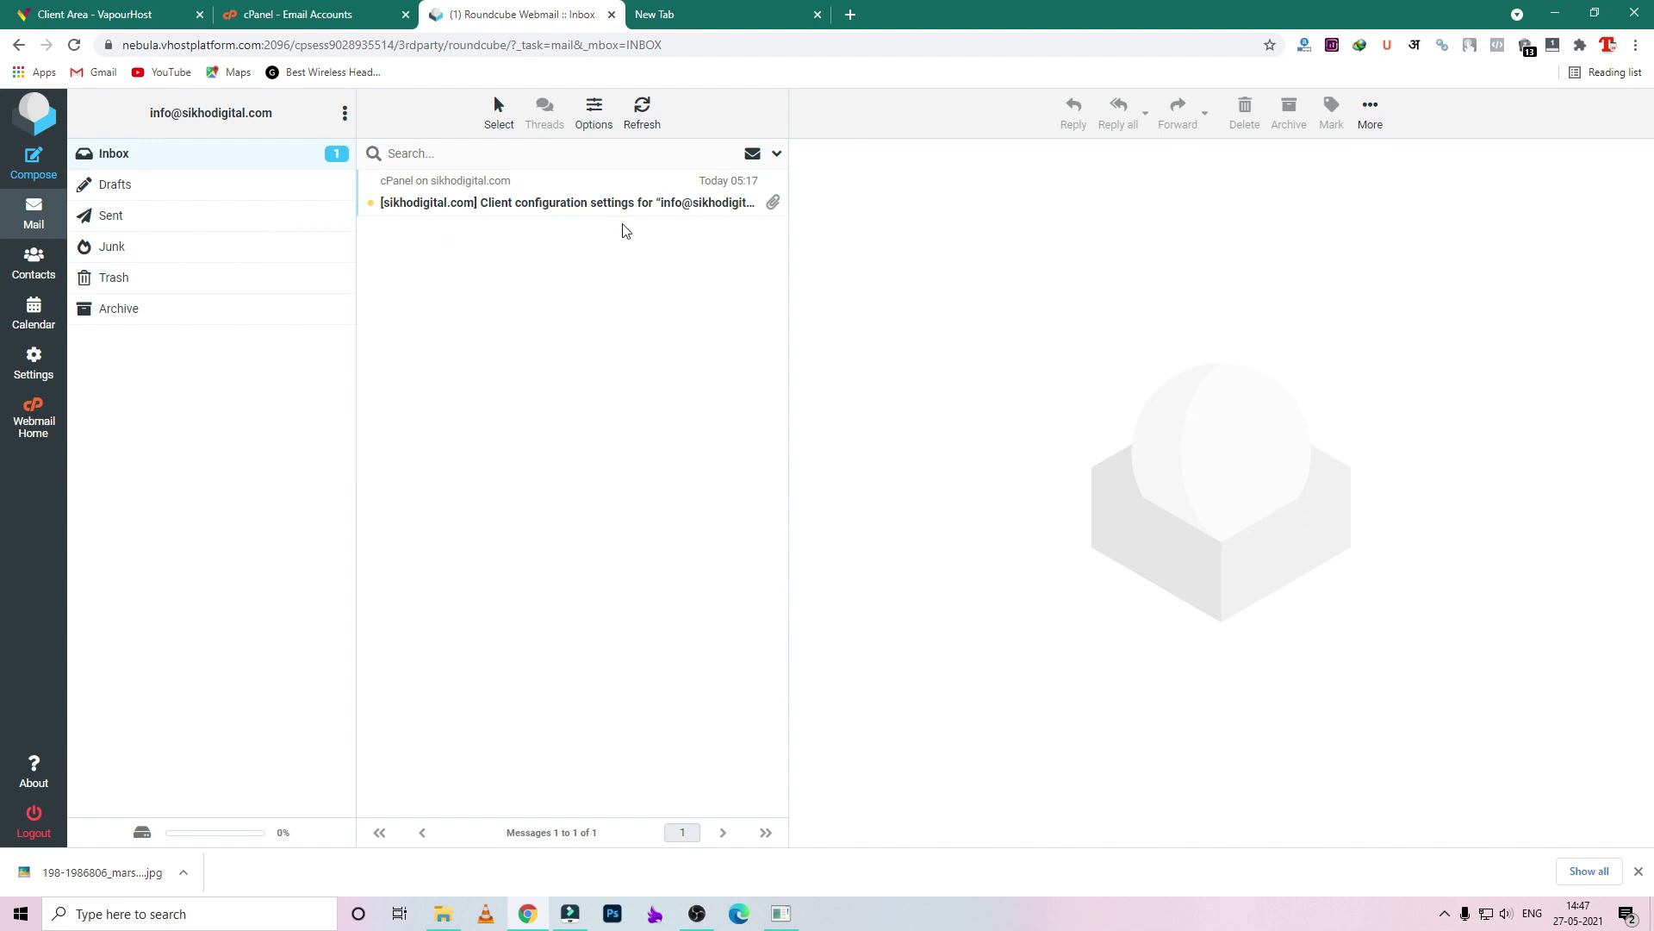
left_click(579, 203)
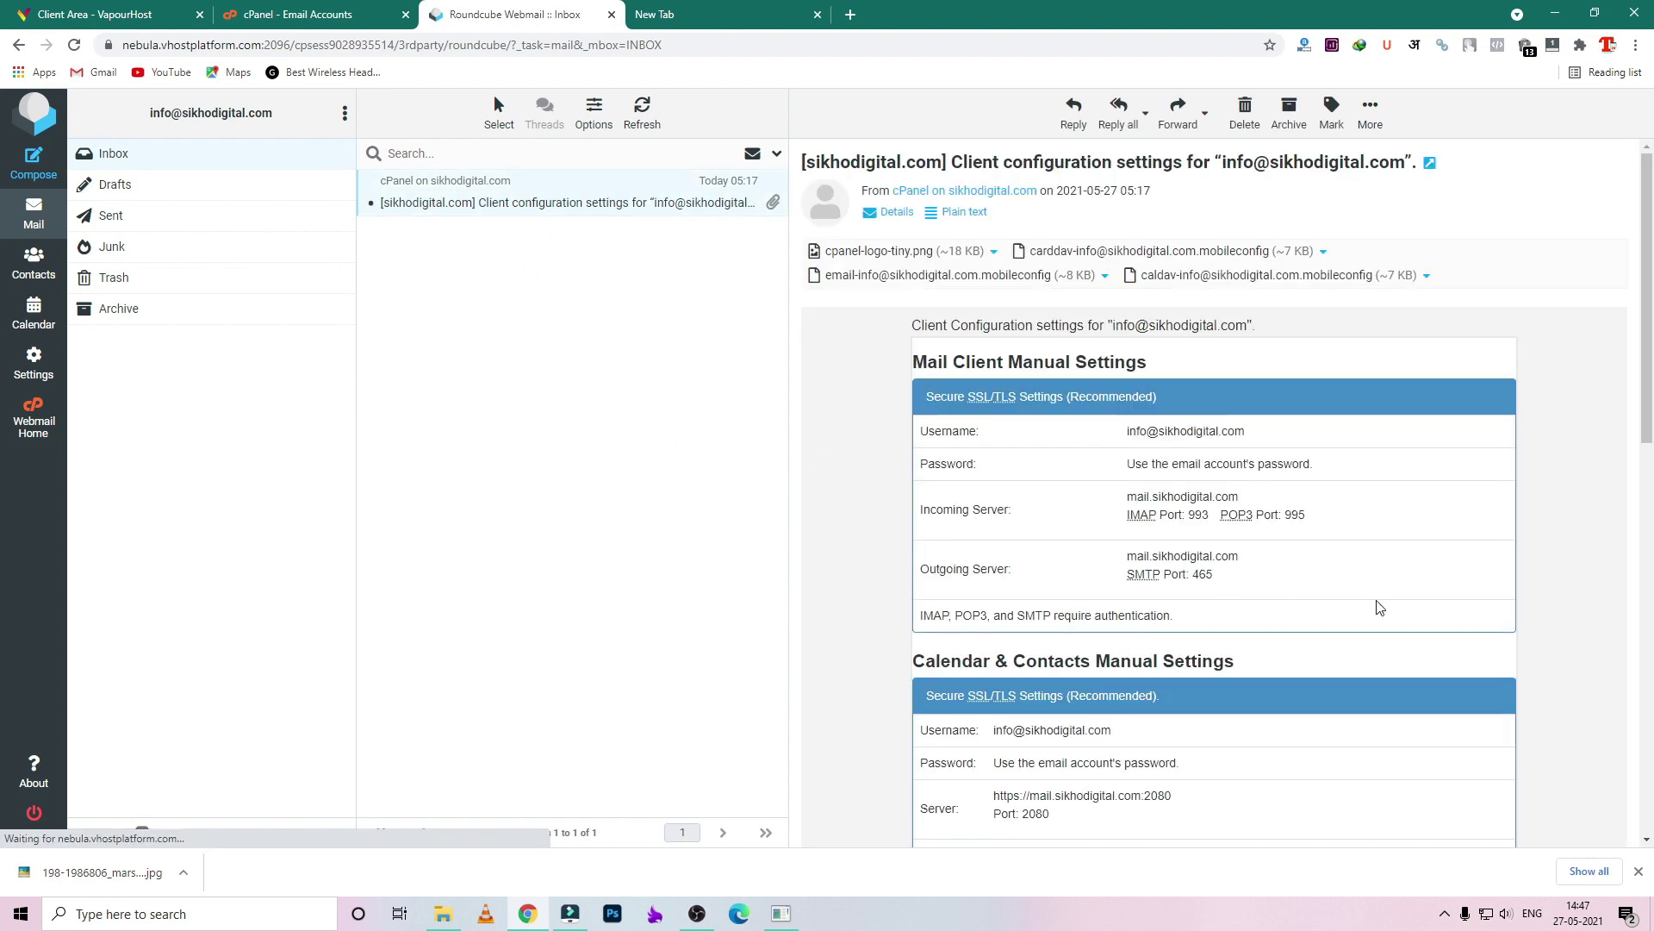
- Scroll through the client configuration email to read the mail server settings
scroll(1377, 606, "down", 1)
scroll(1304, 465, "down", 3)
scroll(1284, 517, "up", 4)
scroll(1258, 556, "down", 4)
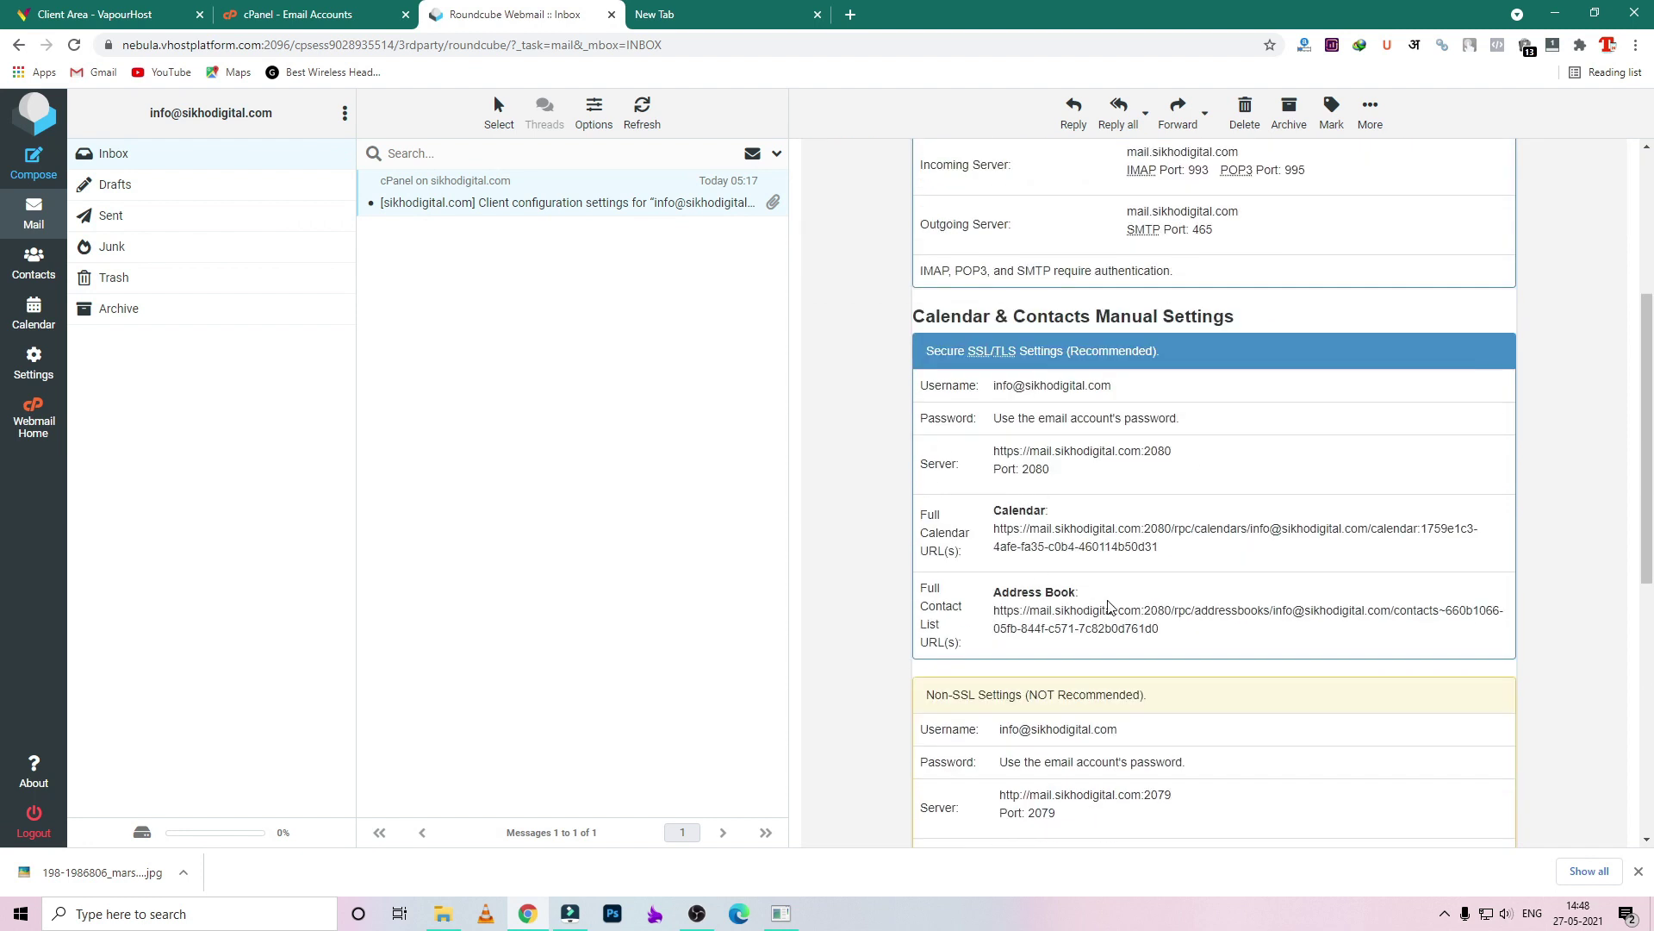
scroll(1125, 595, "down", 1)
scroll(1203, 583, "down", 3)
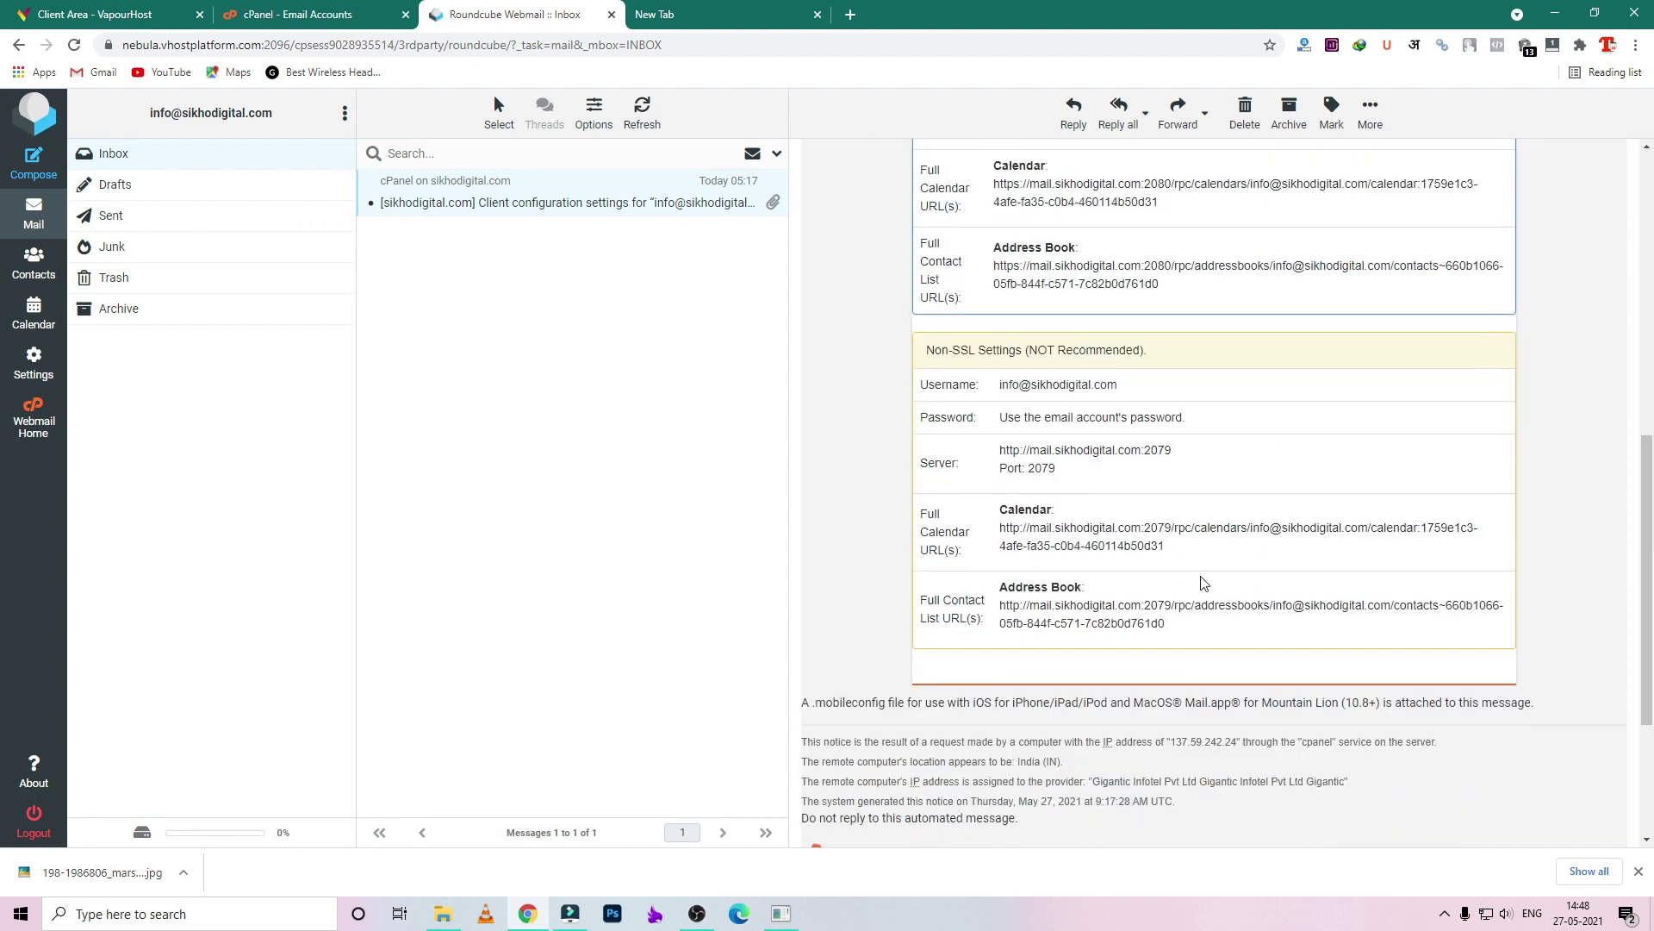
scroll(1203, 583, "up", 6)
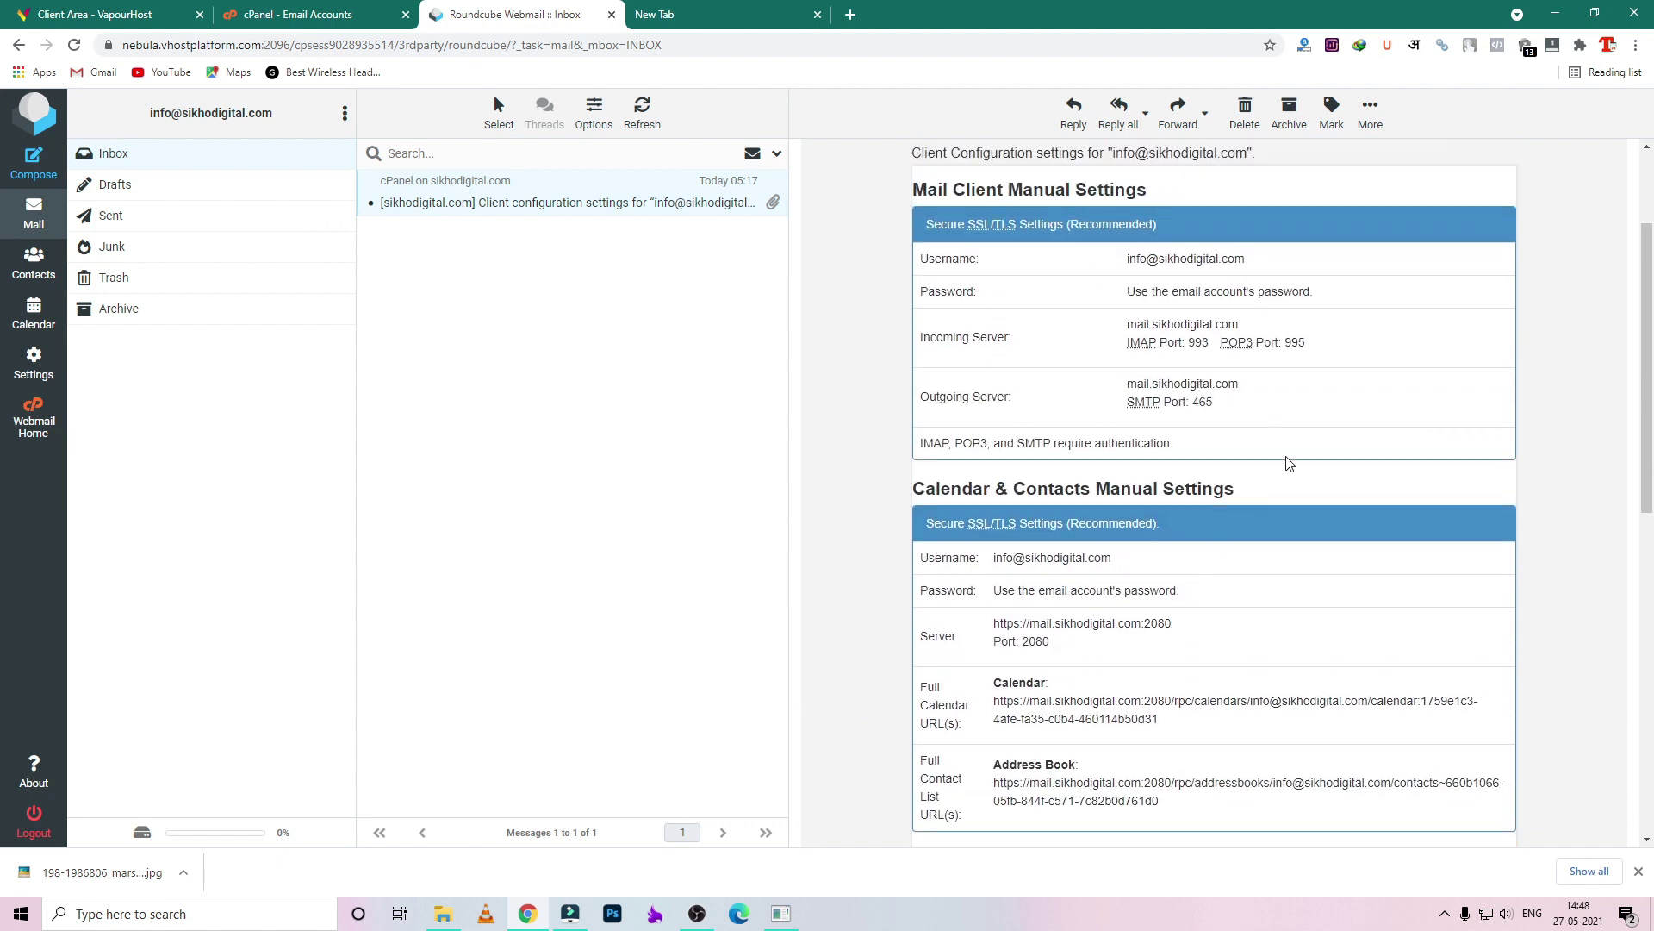
scroll(1238, 436, "up", 2)
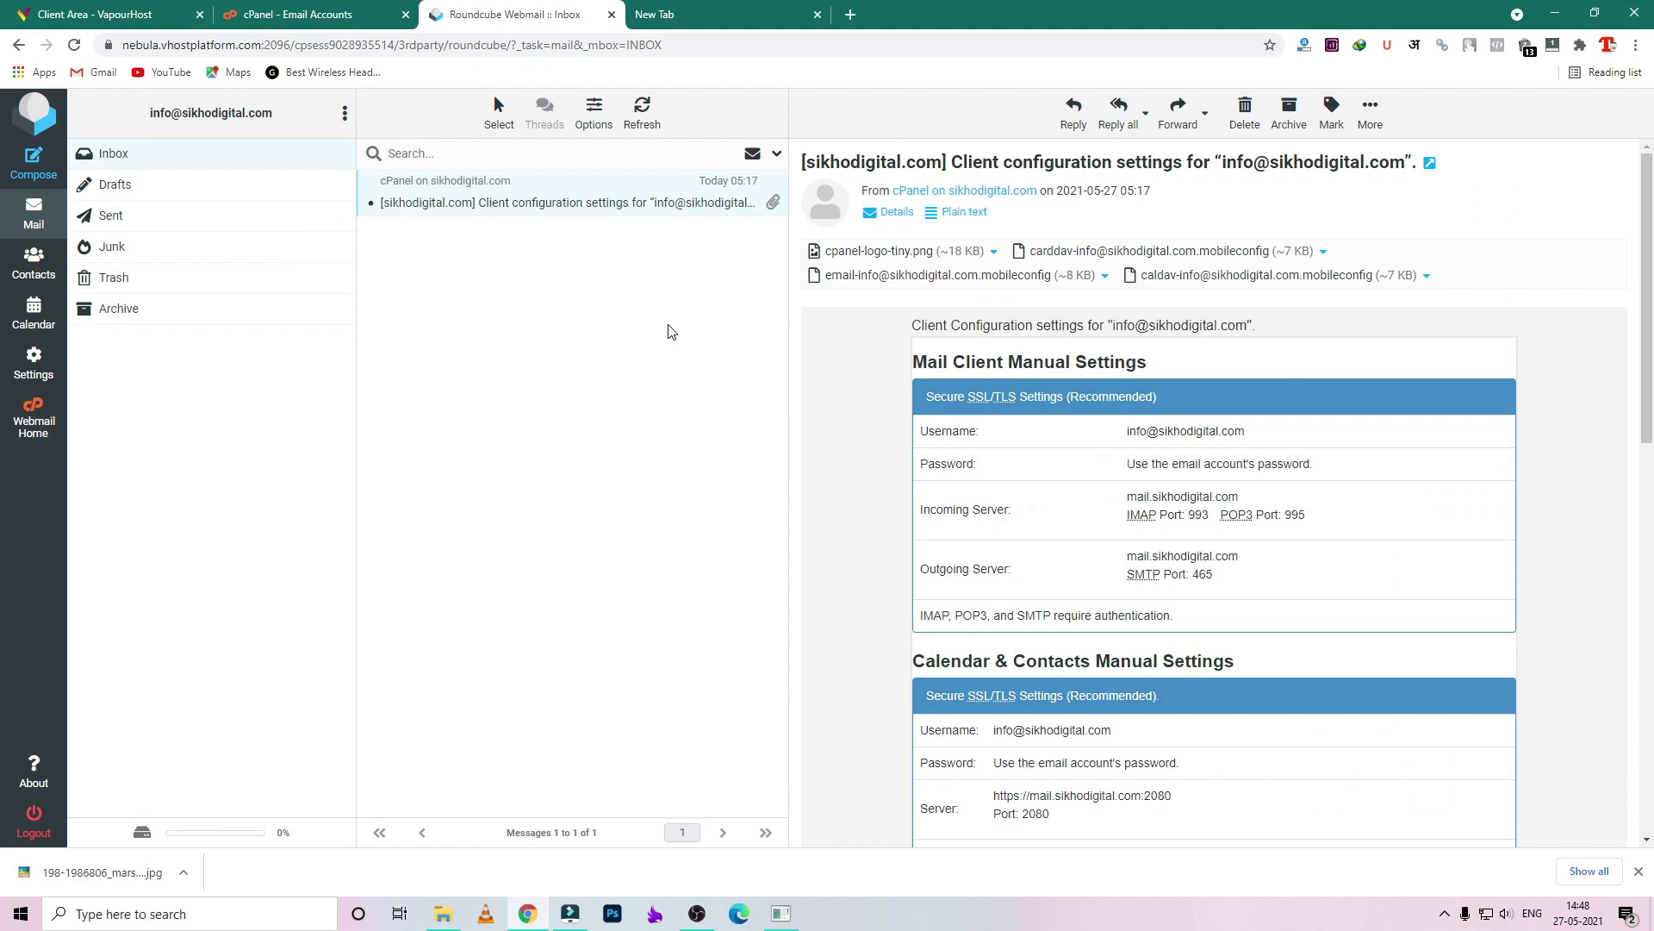
scroll(1067, 417, "down", 2)
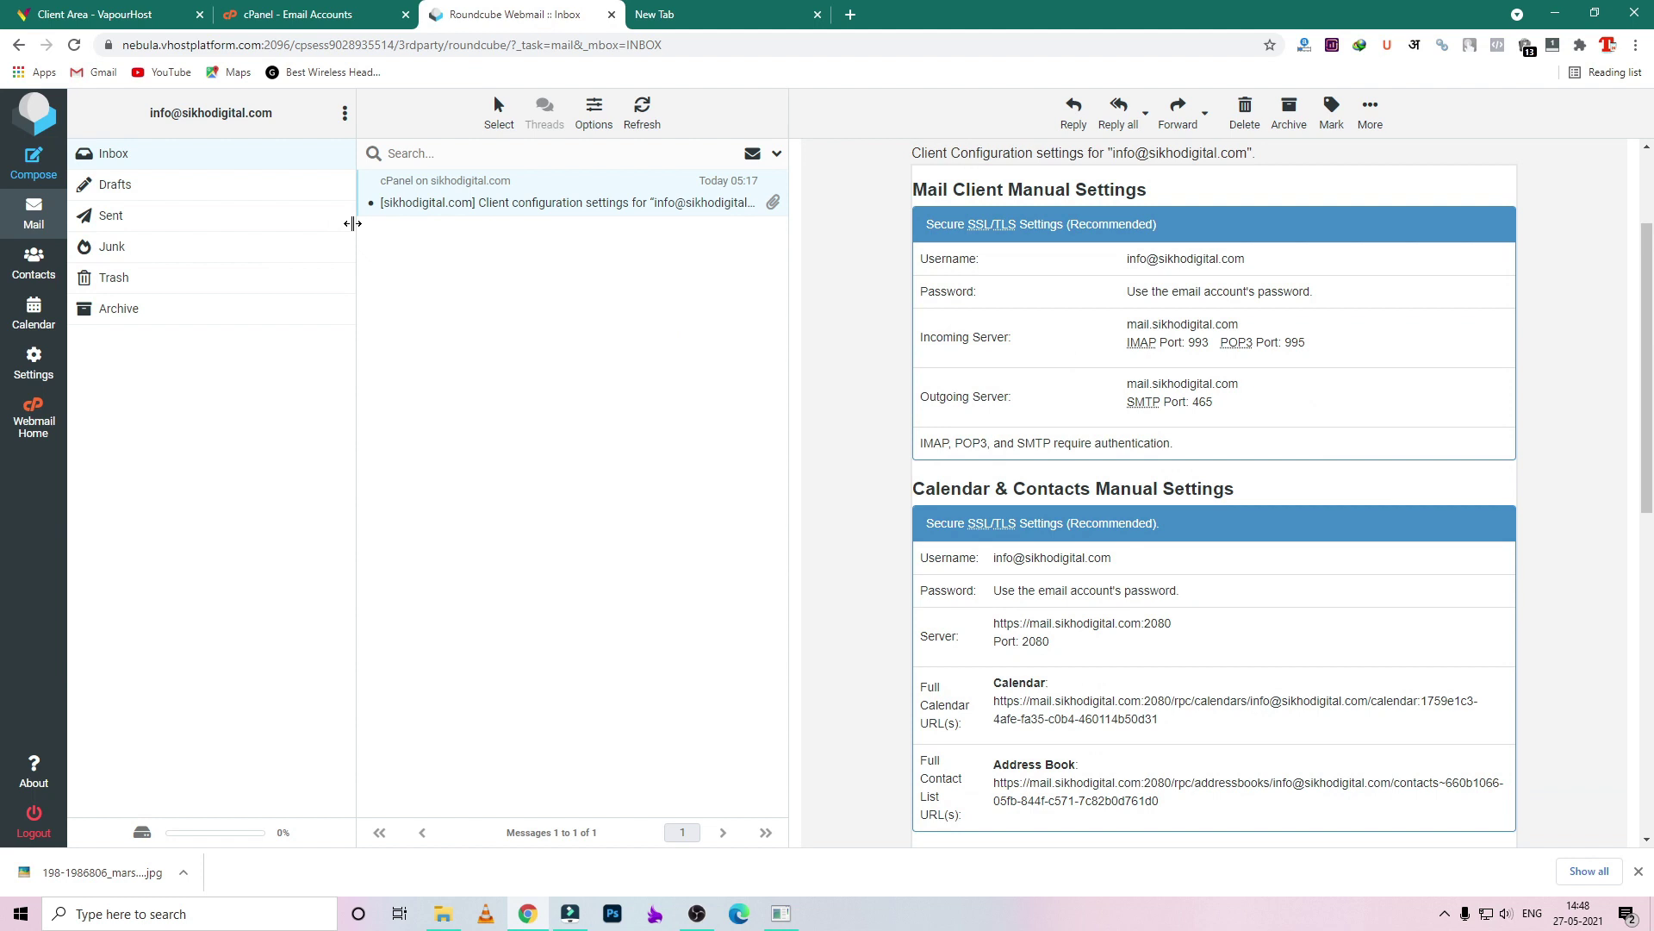
- Cross-check cPanel's account list and highlight the mail.sikhodigital.com server and username details
left_click(371, 14)
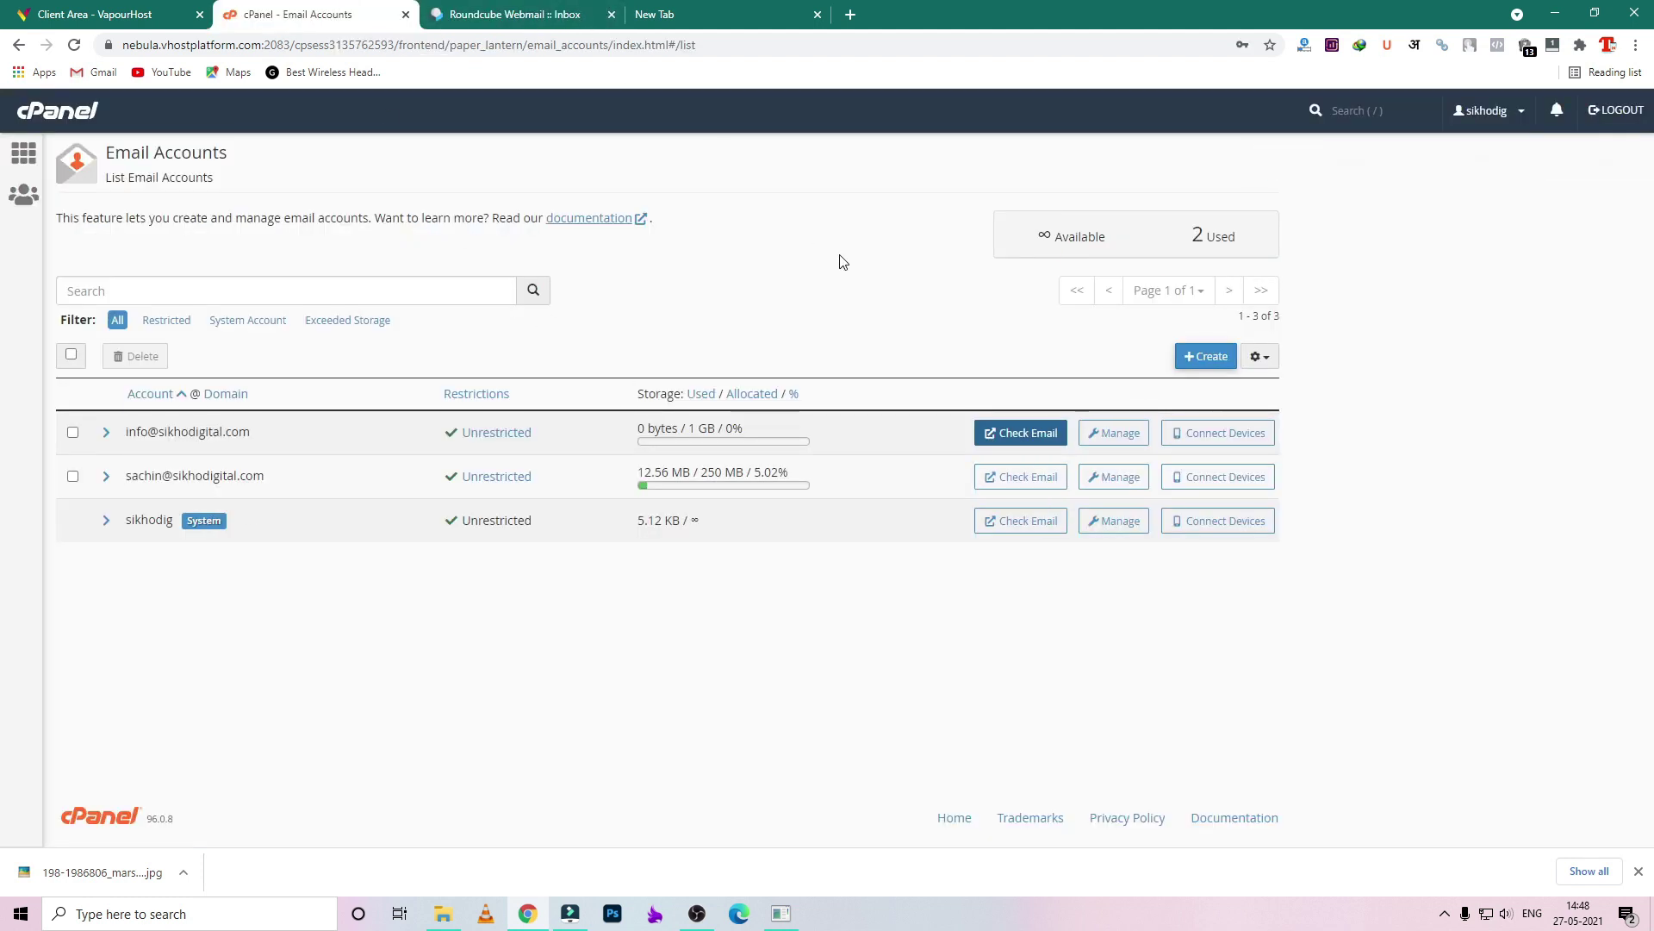
left_click(522, 10)
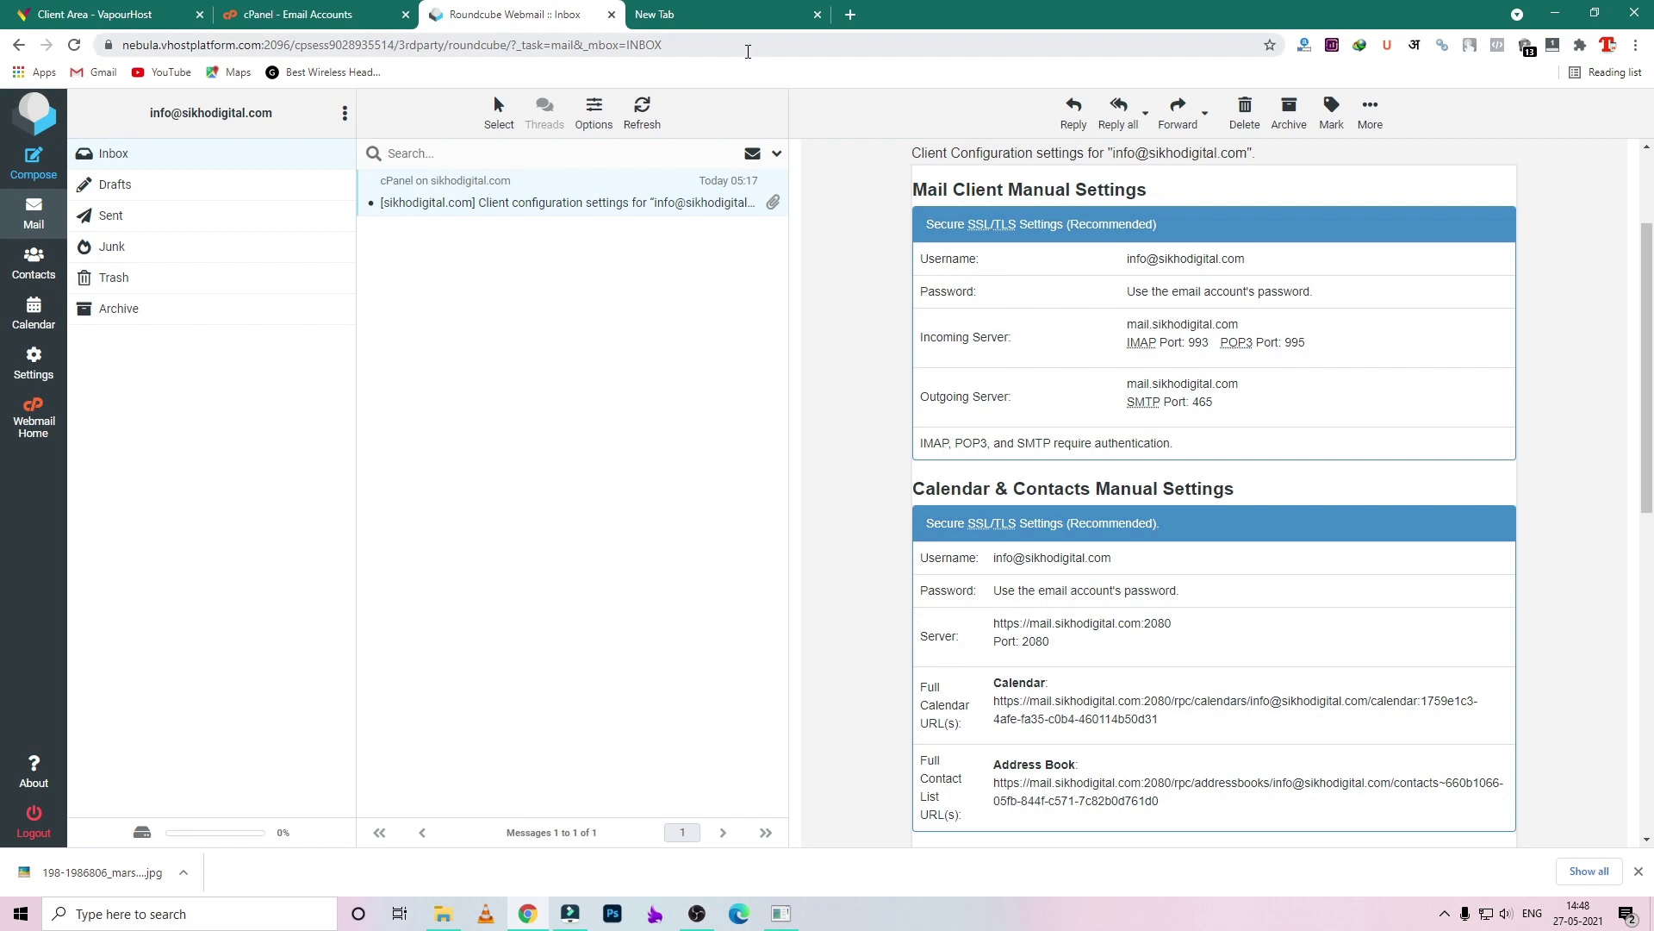
left_click(742, 11)
left_click(568, 13)
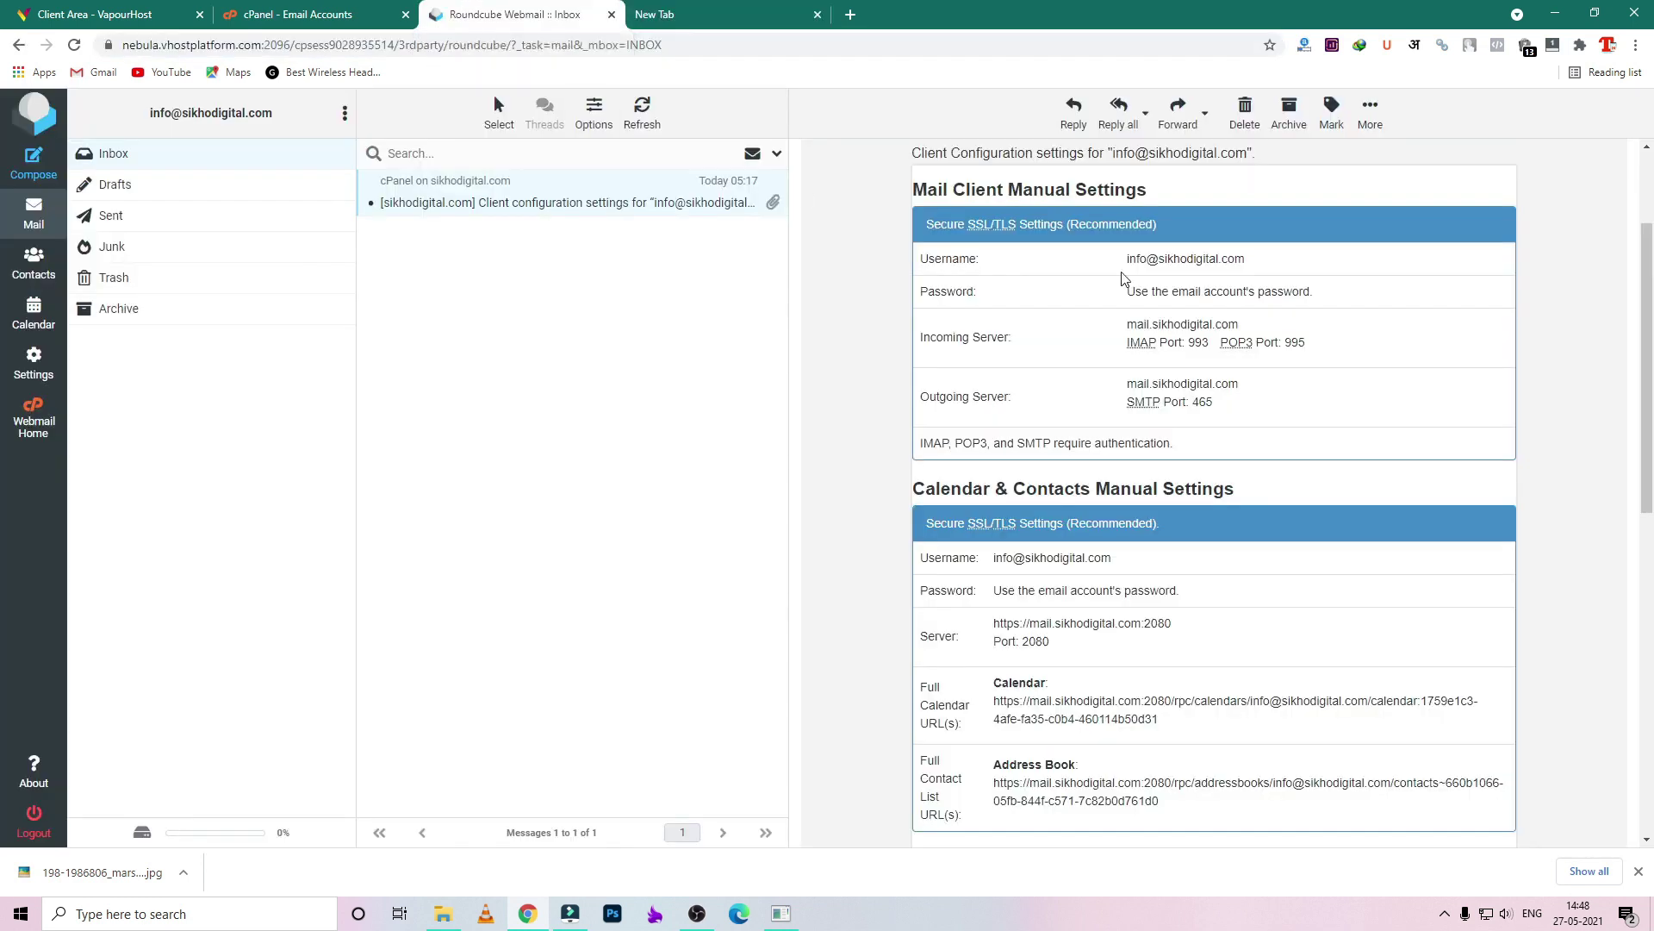
left_click_drag(1225, 405, 1126, 383)
left_click_drag(1126, 323, 1279, 334)
left_click_drag(1120, 256, 1258, 274)
key("ctrl+c")
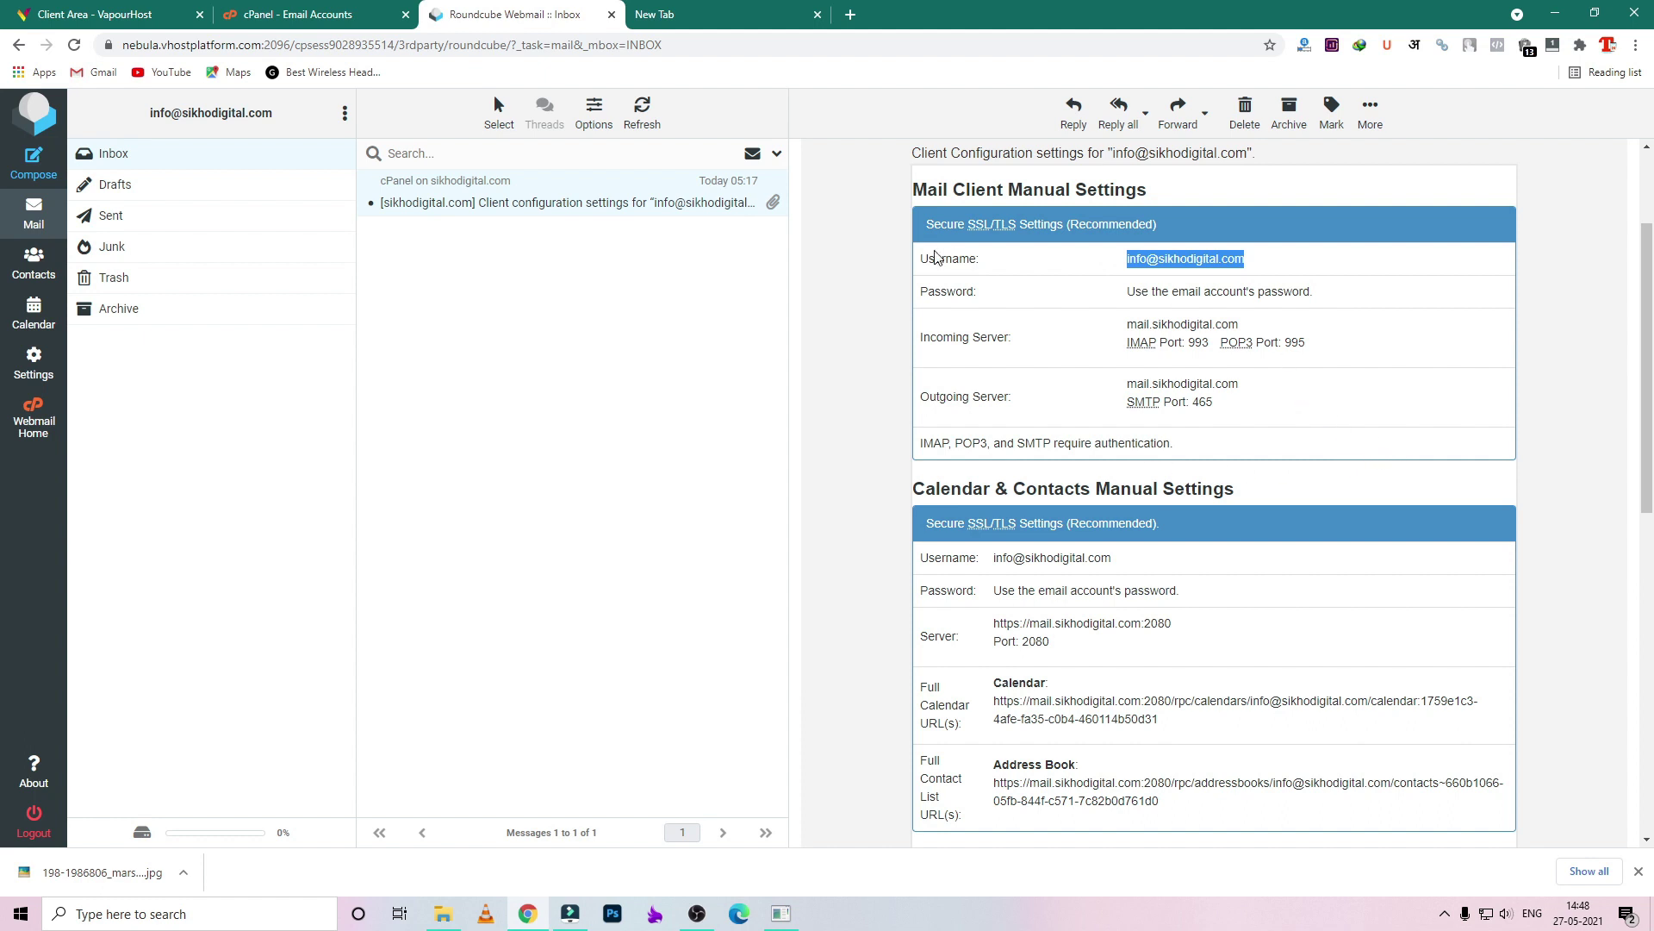
left_click(888, 262)
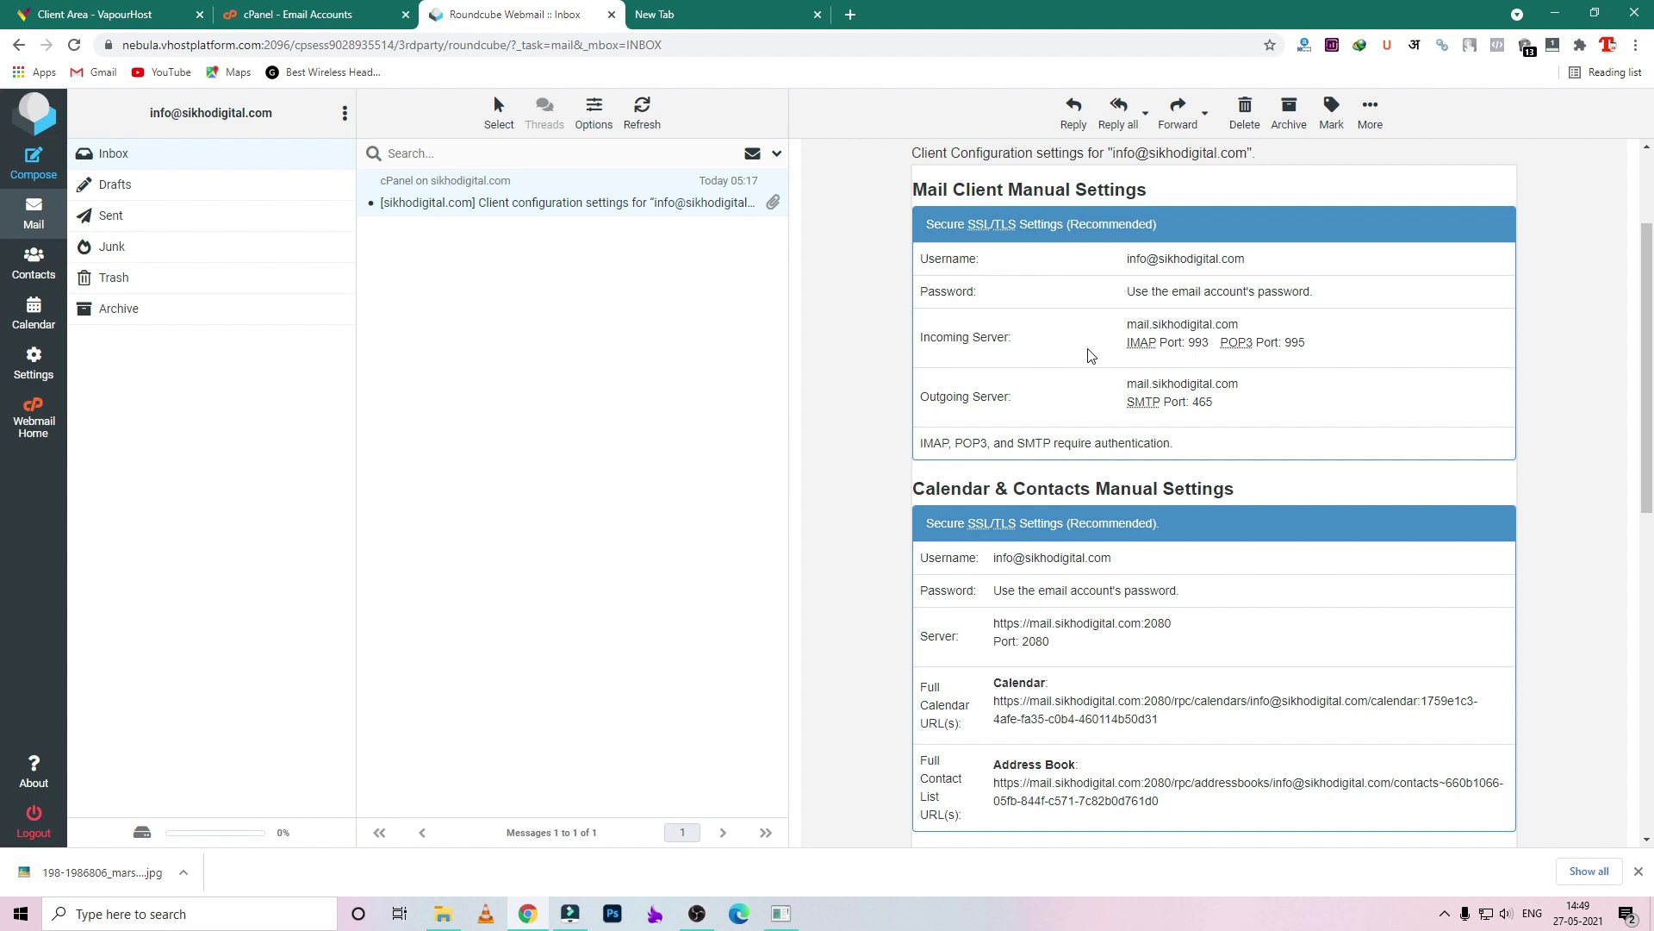
left_click(743, 19)
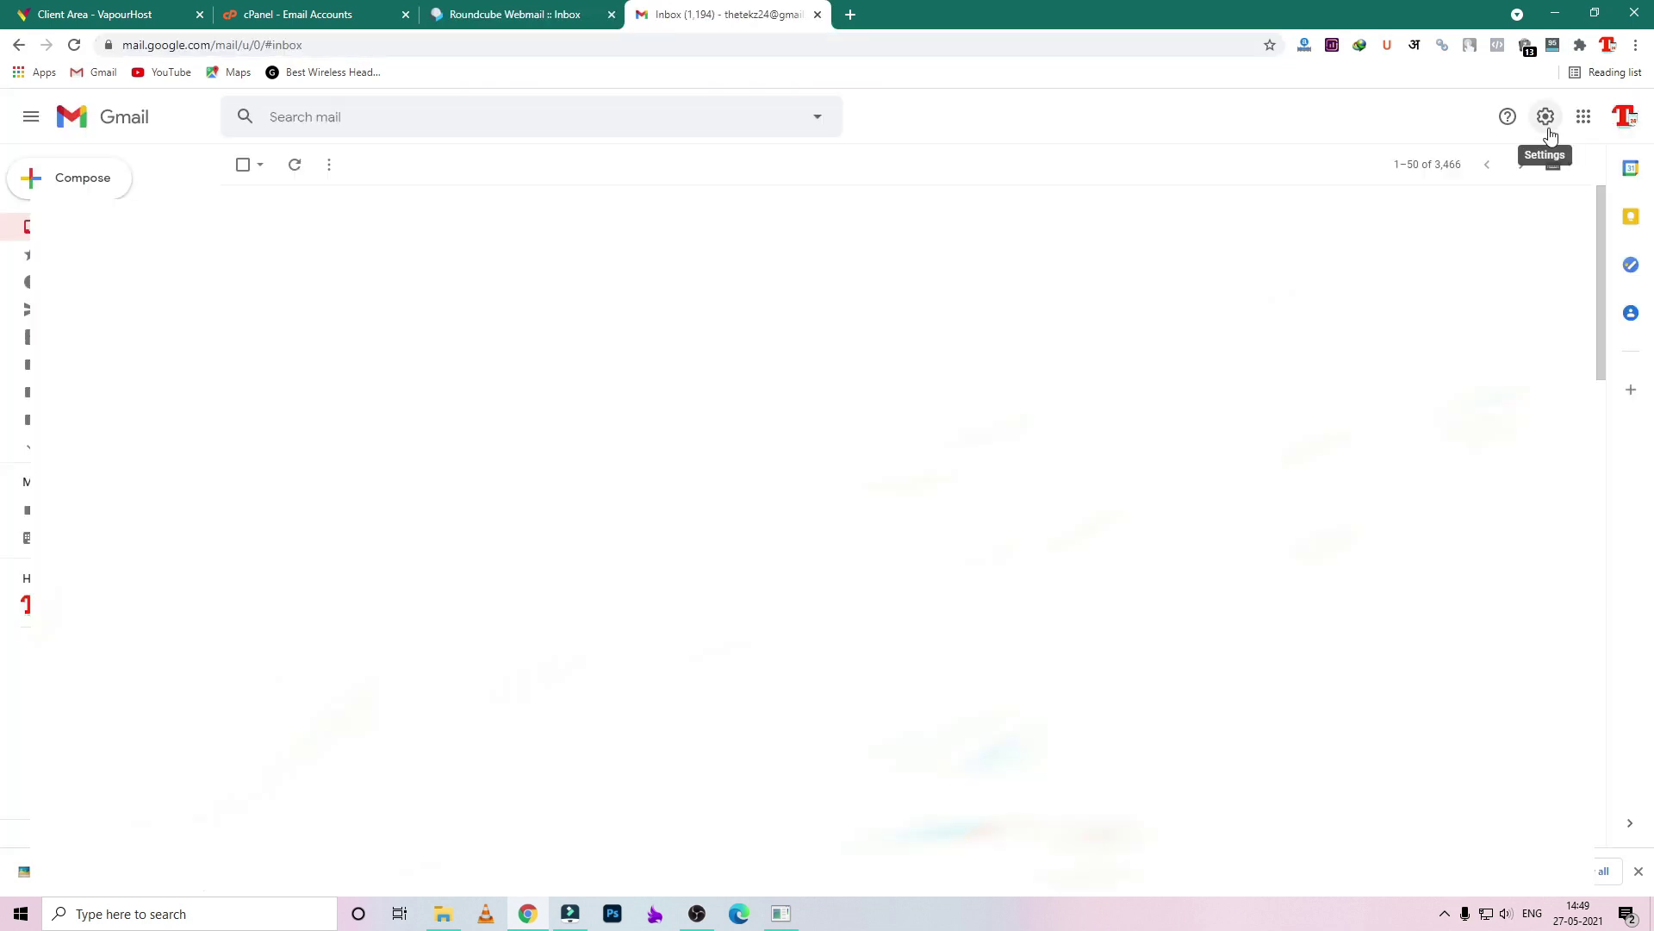
- Open Gmail's full settings on the Accounts and Import tab
left_click(1549, 130)
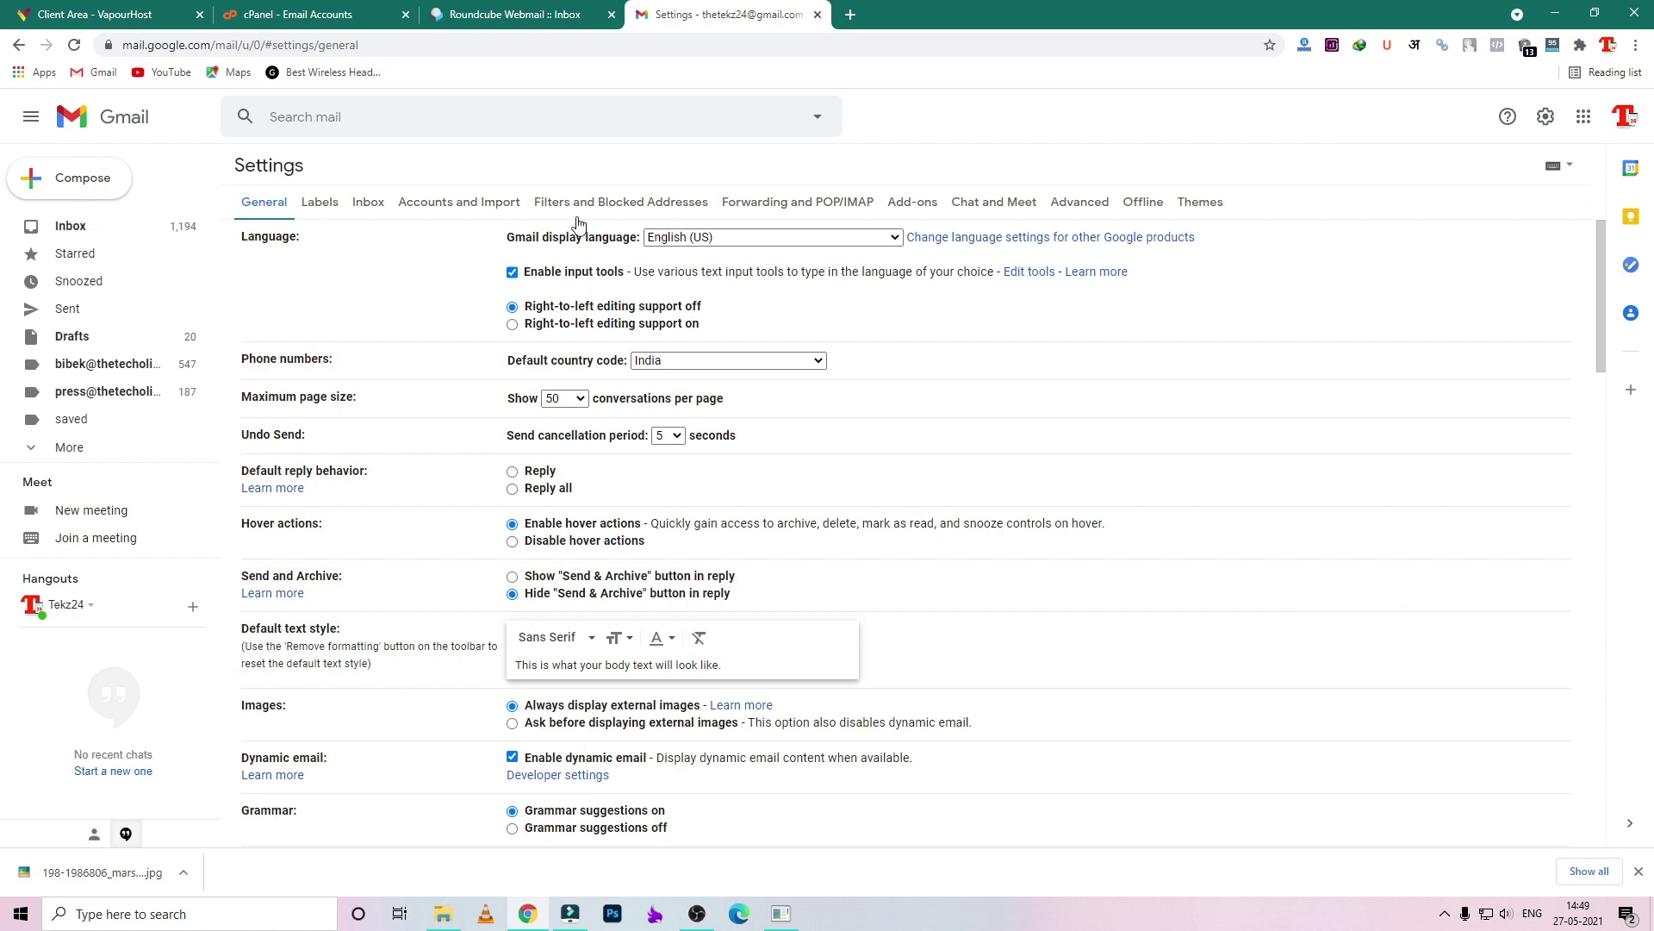
left_click(442, 207)
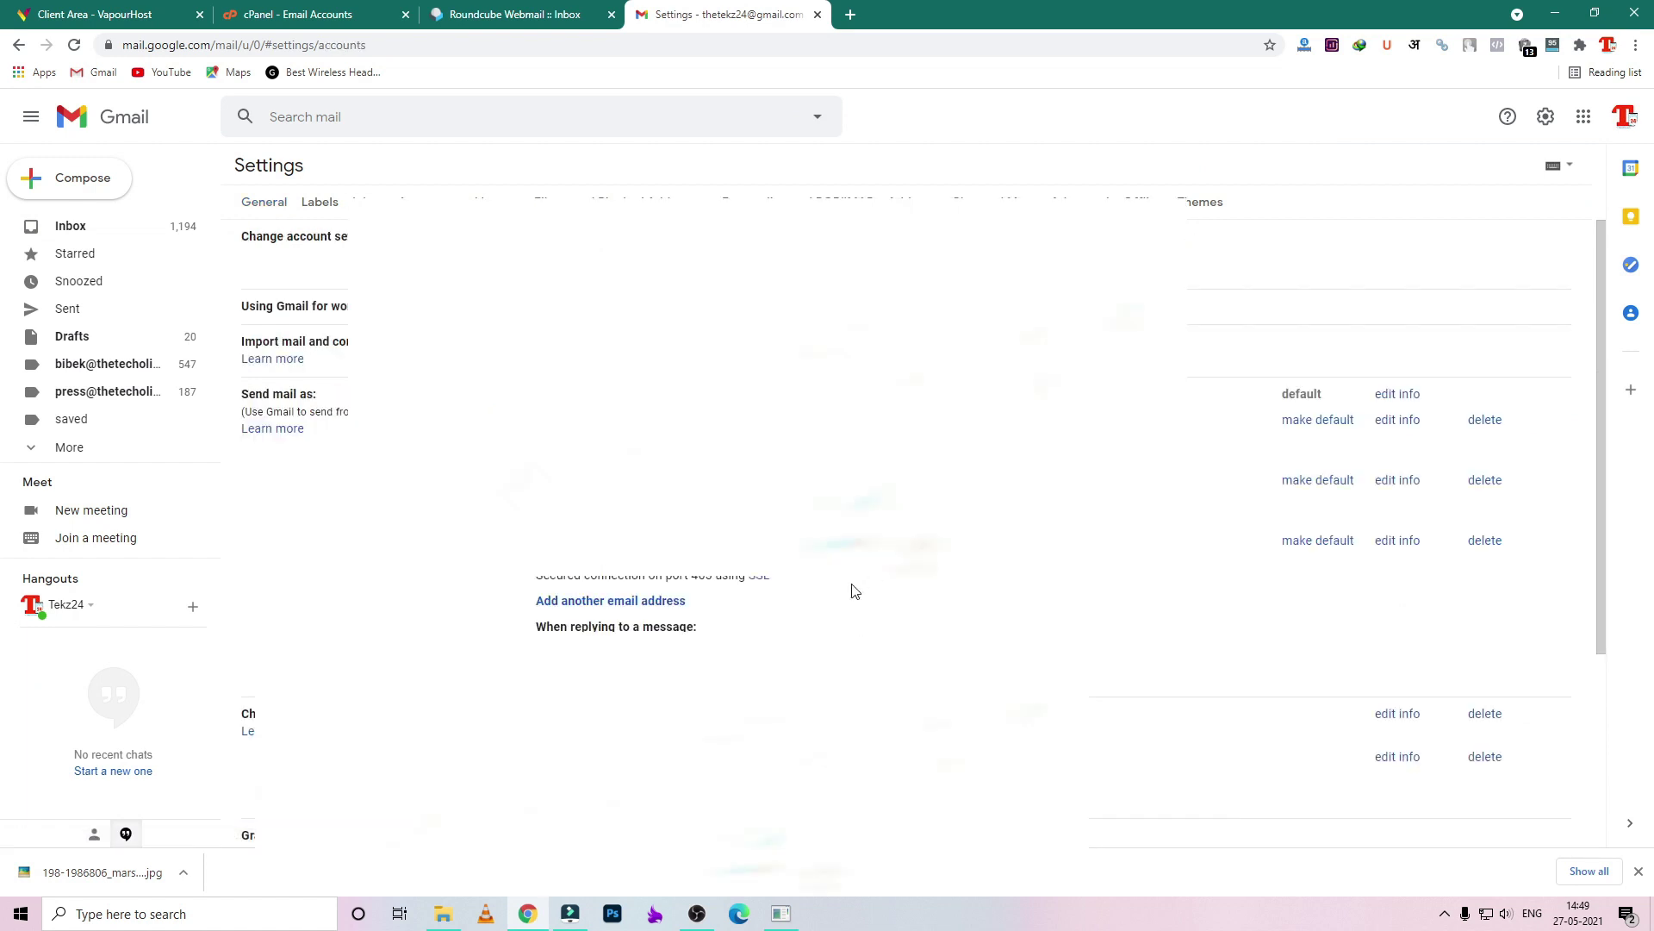
- Start adding another send-as address, keeping the sender name and entering the info@ domain address
left_click(675, 609)
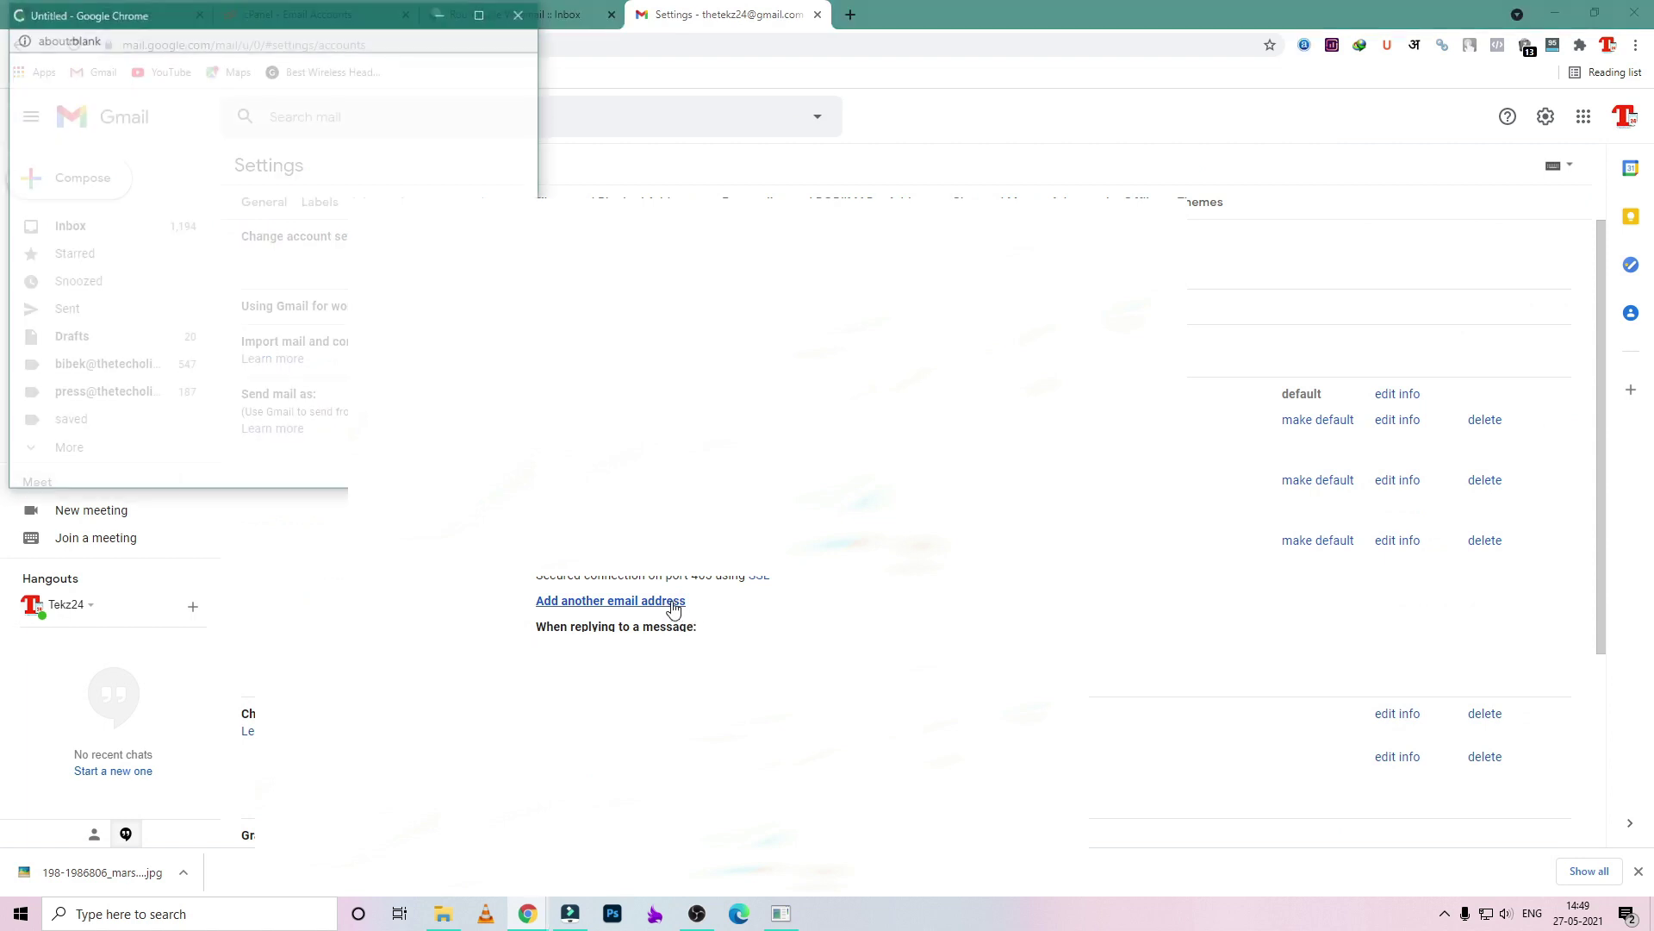
left_click_drag(351, 24, 810, 160)
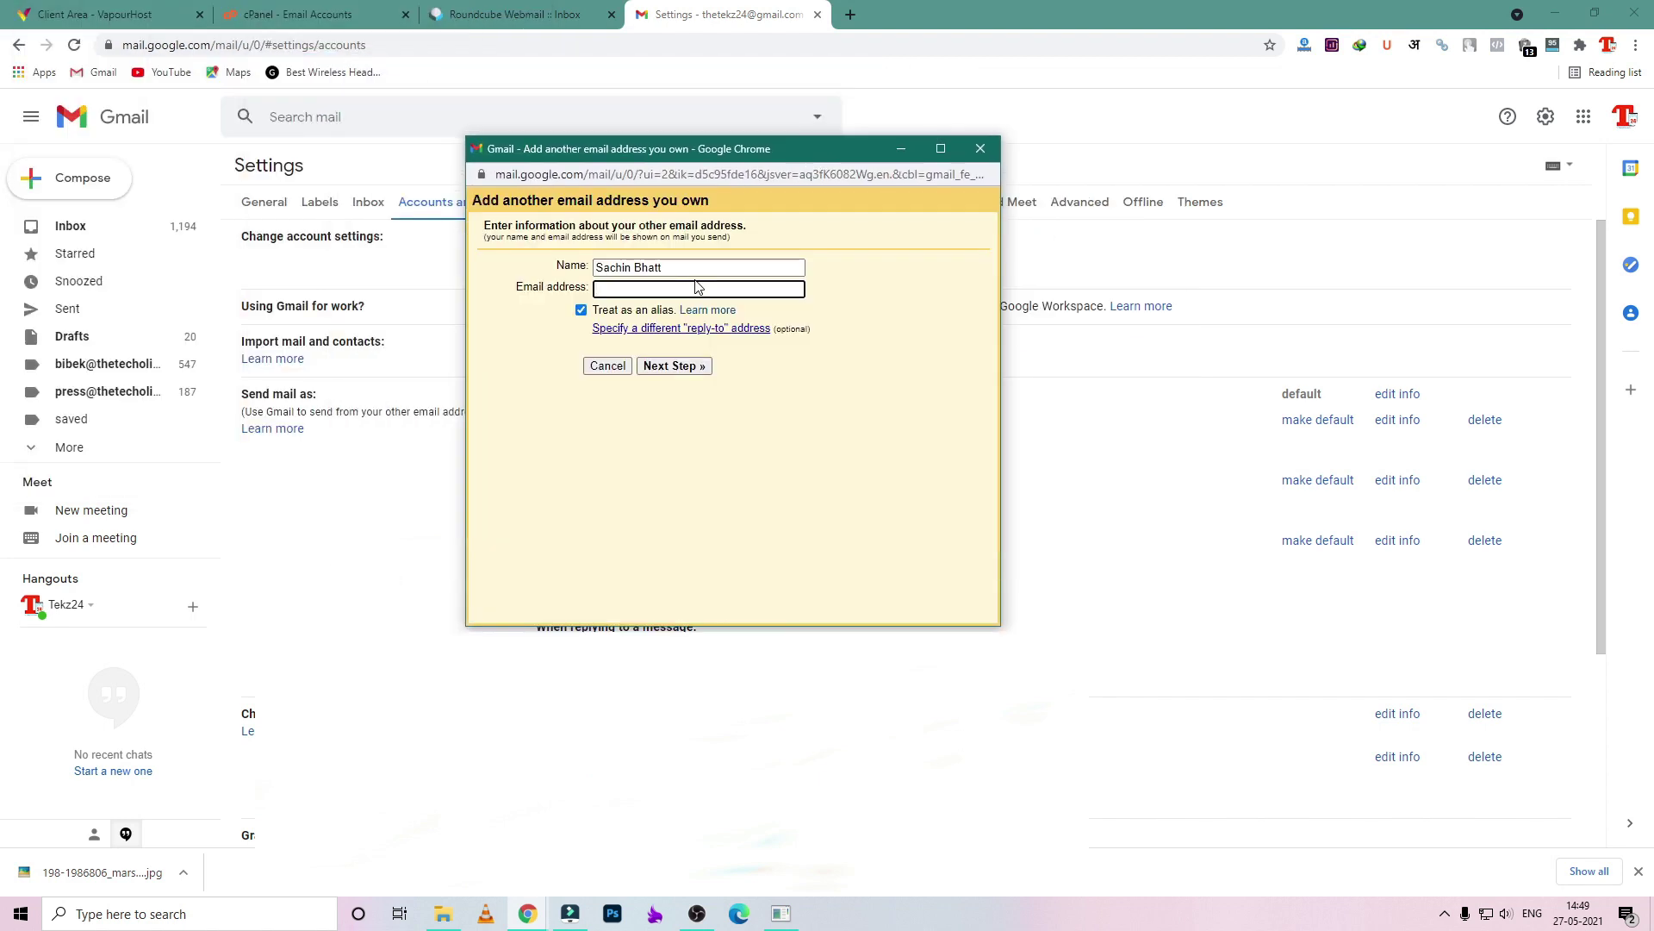
triple_click(695, 269)
key("Tab")
left_click(684, 270)
left_click(661, 284)
- Continue to the SMTP step and look up the outgoing server mail.sikhodigital.com in Roundcube
left_click(683, 367)
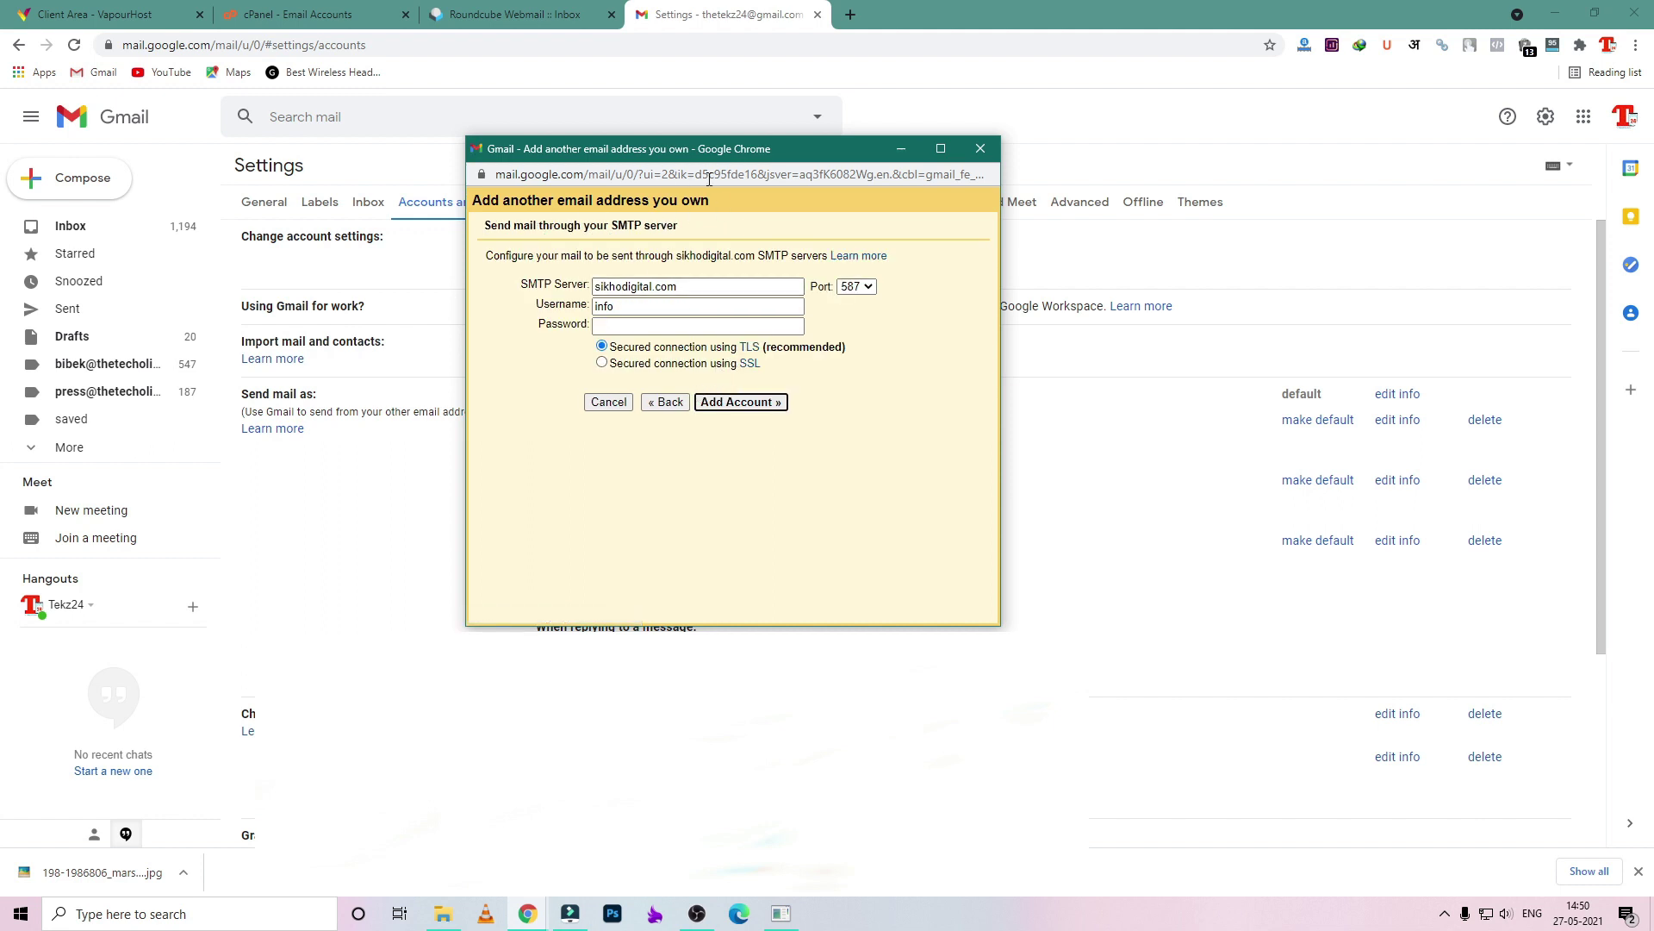
left_click_drag(810, 155, 1010, 160)
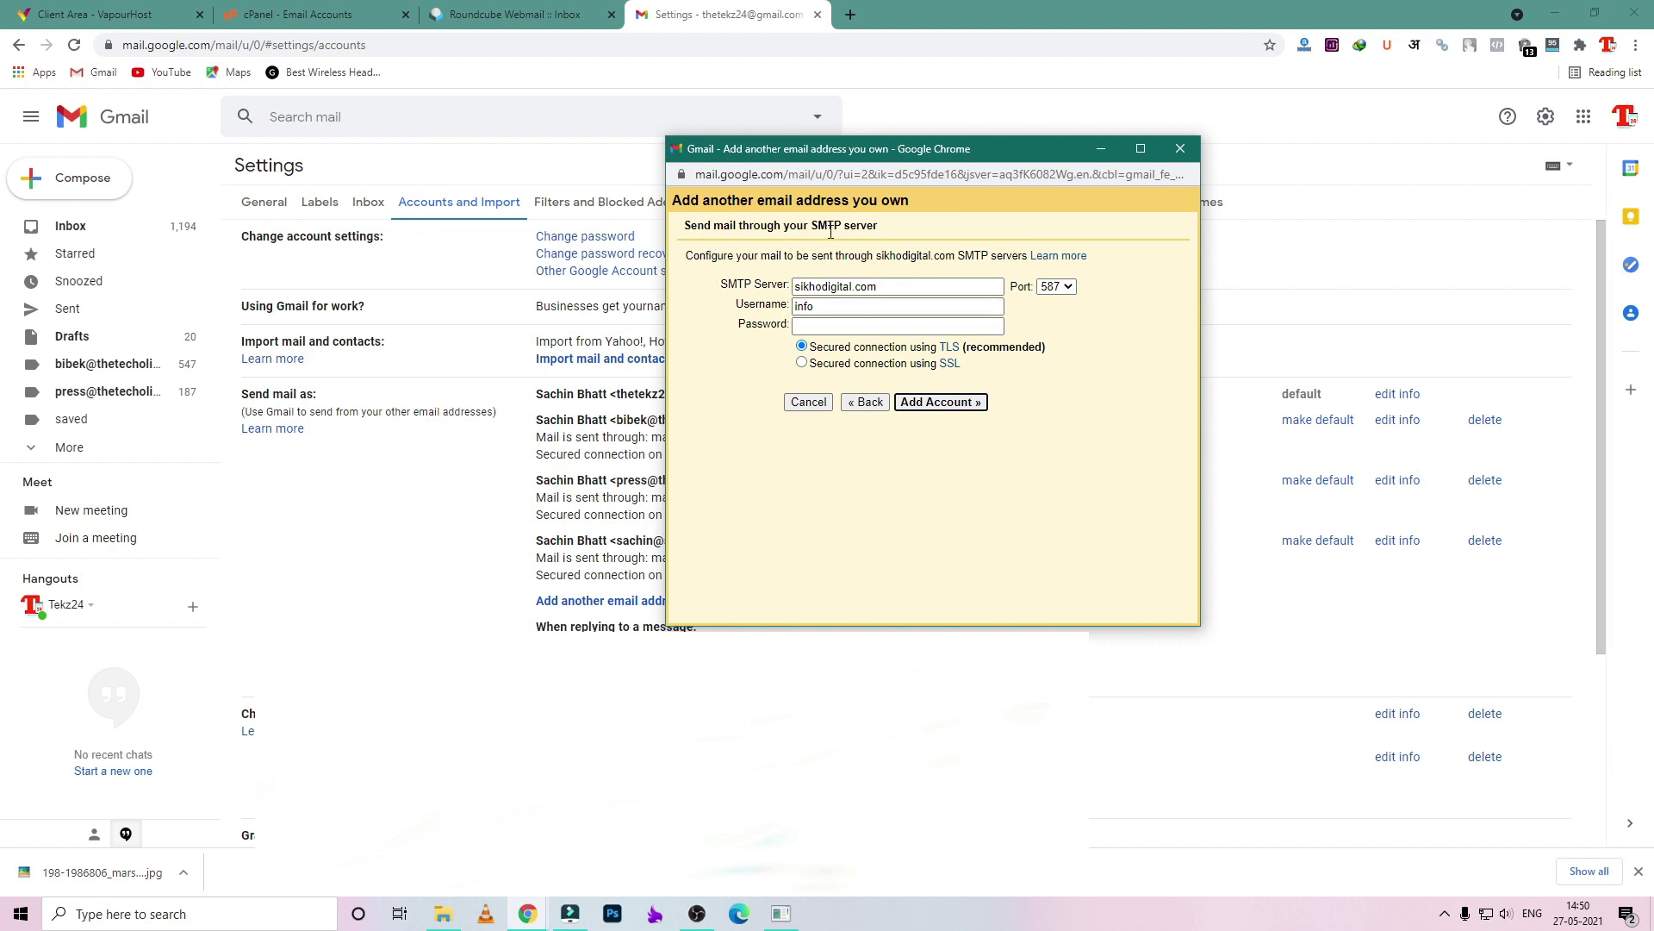
left_click(514, 15)
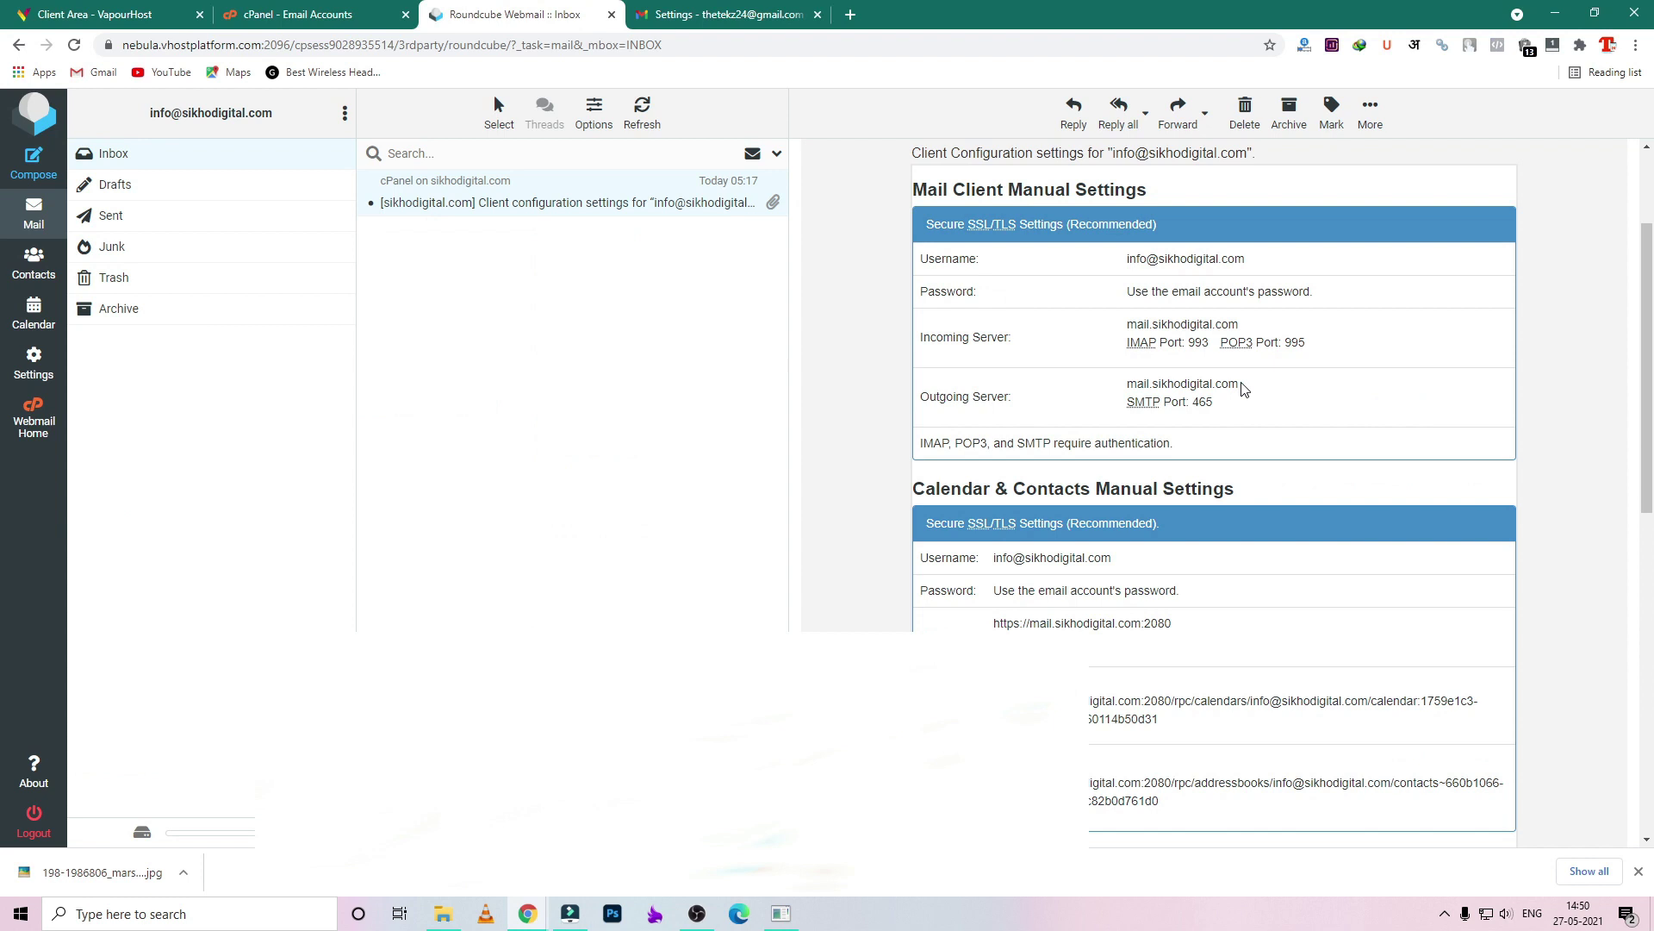
left_click_drag(1127, 404, 1242, 392)
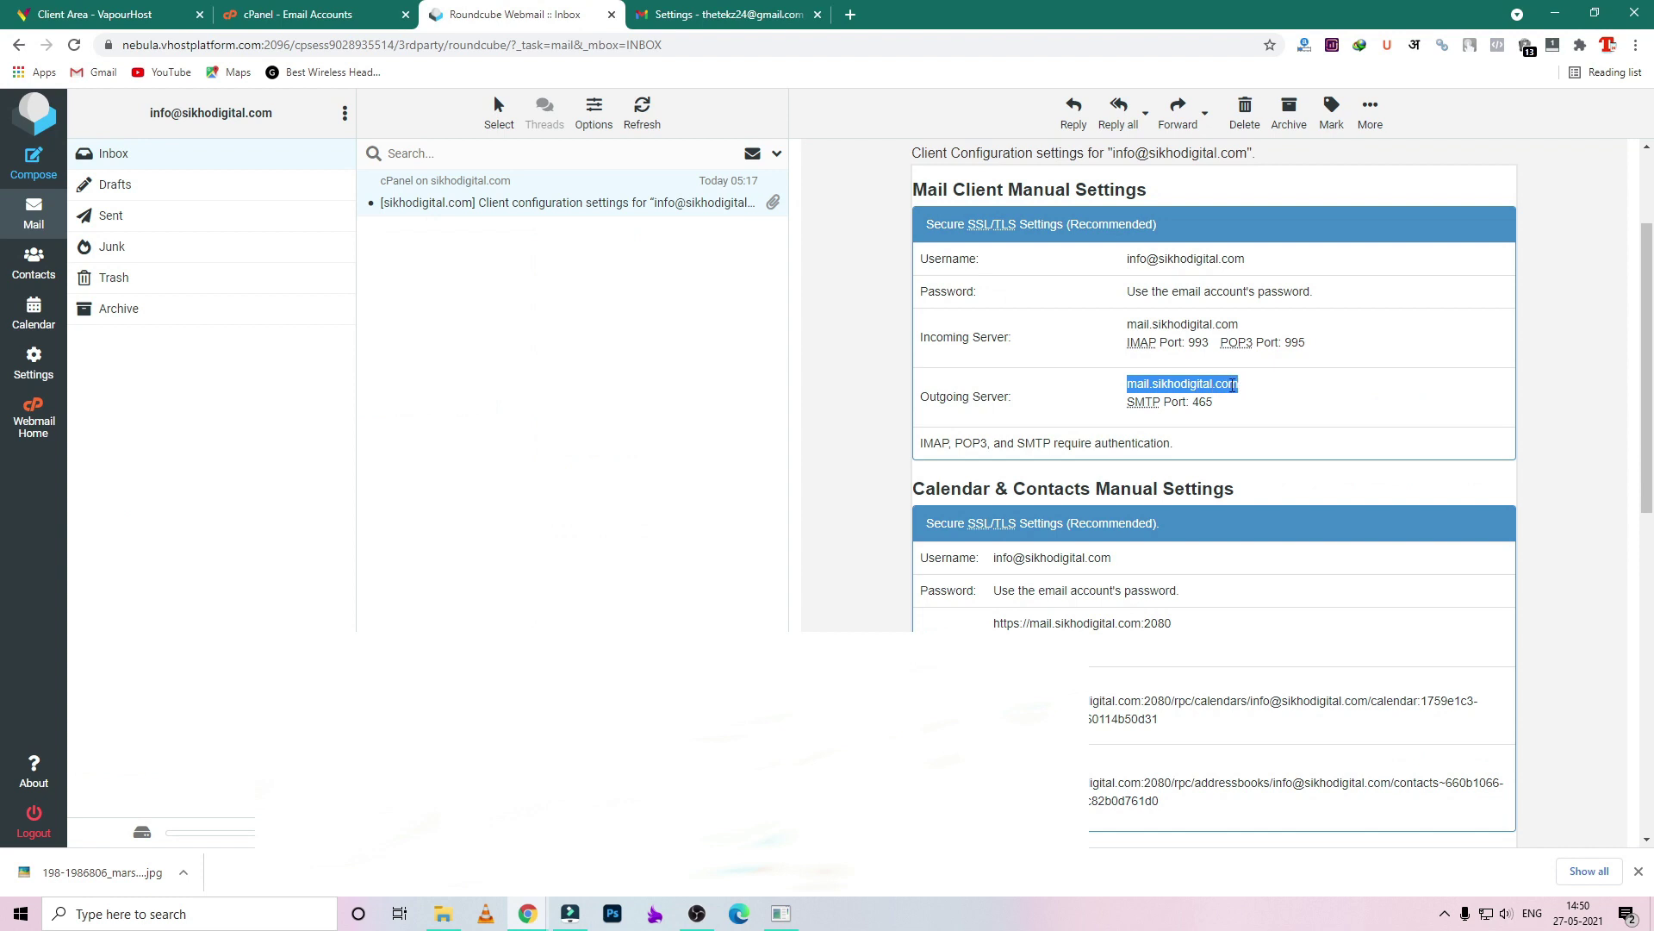
left_click(528, 913)
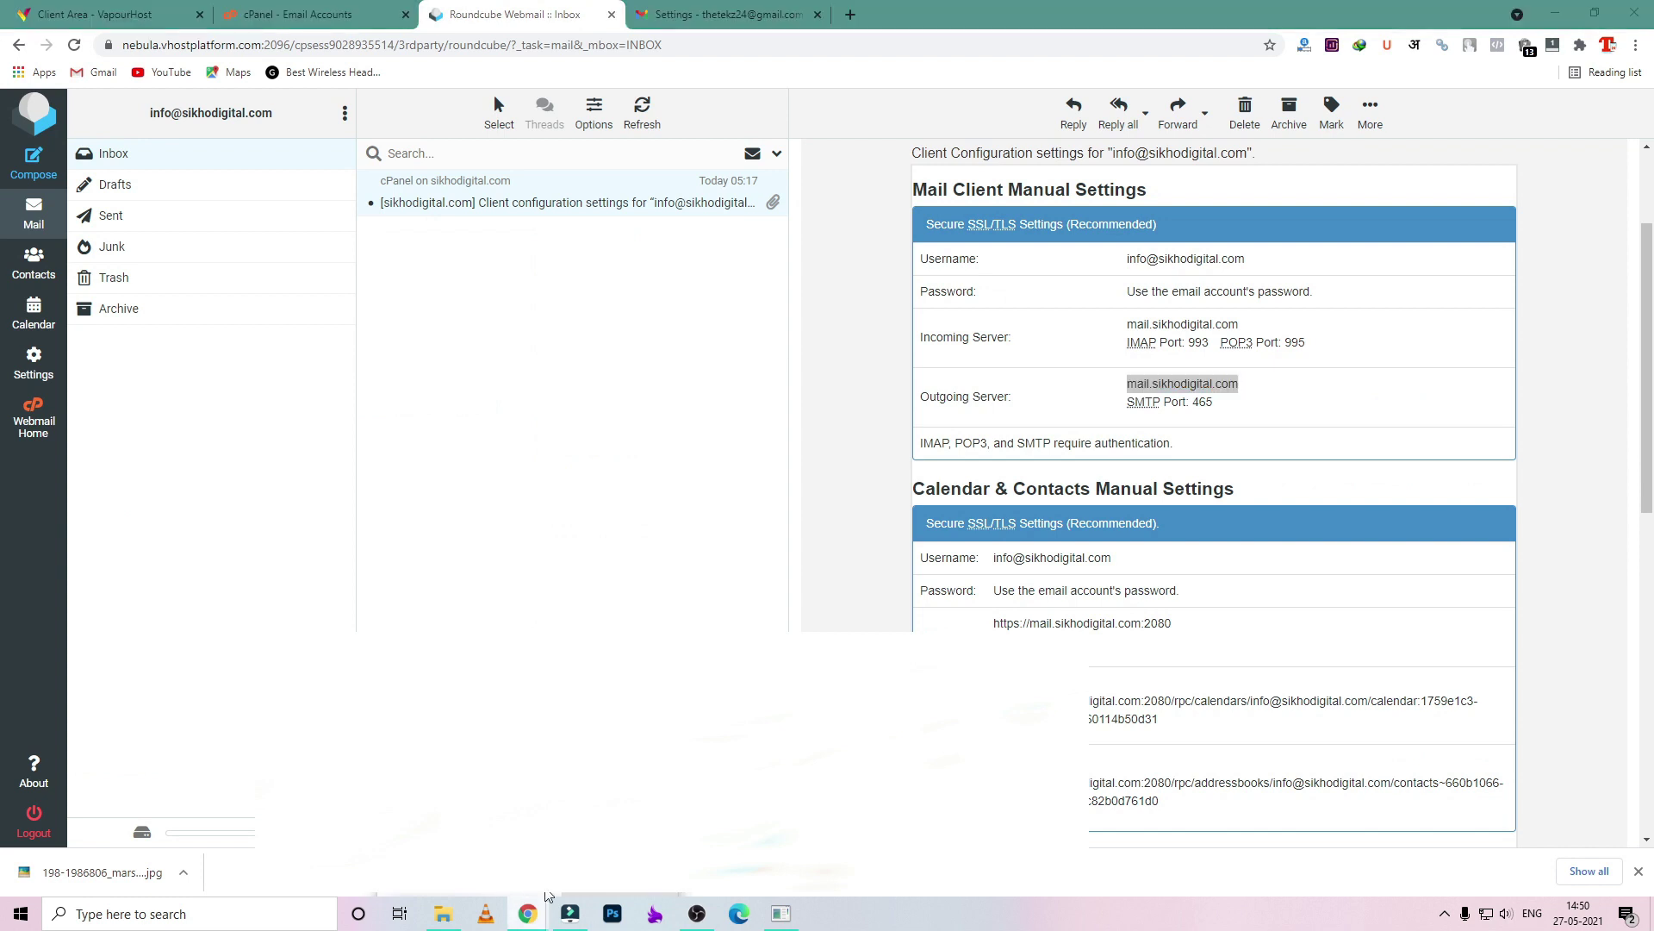
left_click(623, 828)
left_click_drag(956, 148, 703, 180)
- Enter port 465, the full address as username and the password, then add the account
left_click(803, 318)
left_click(816, 355)
left_click(584, 339)
double_click(585, 339)
left_click(590, 362)
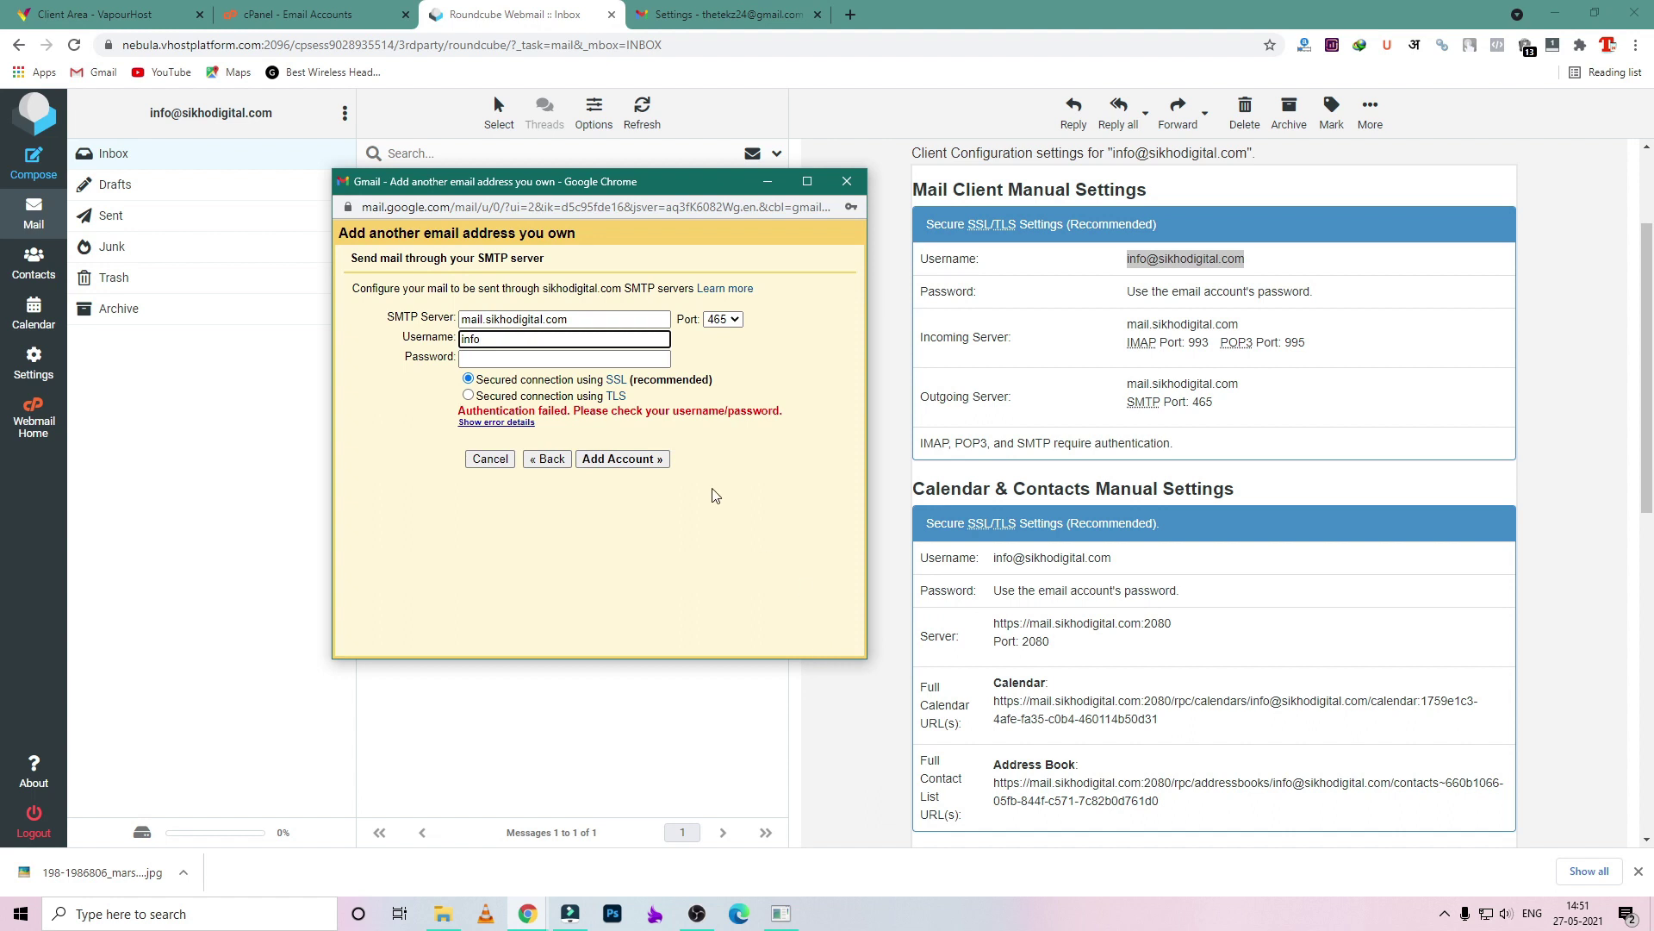
double_click(548, 342)
key("ctrl+v")
left_click(570, 362)
key("ctrl+v")
left_click(622, 458)
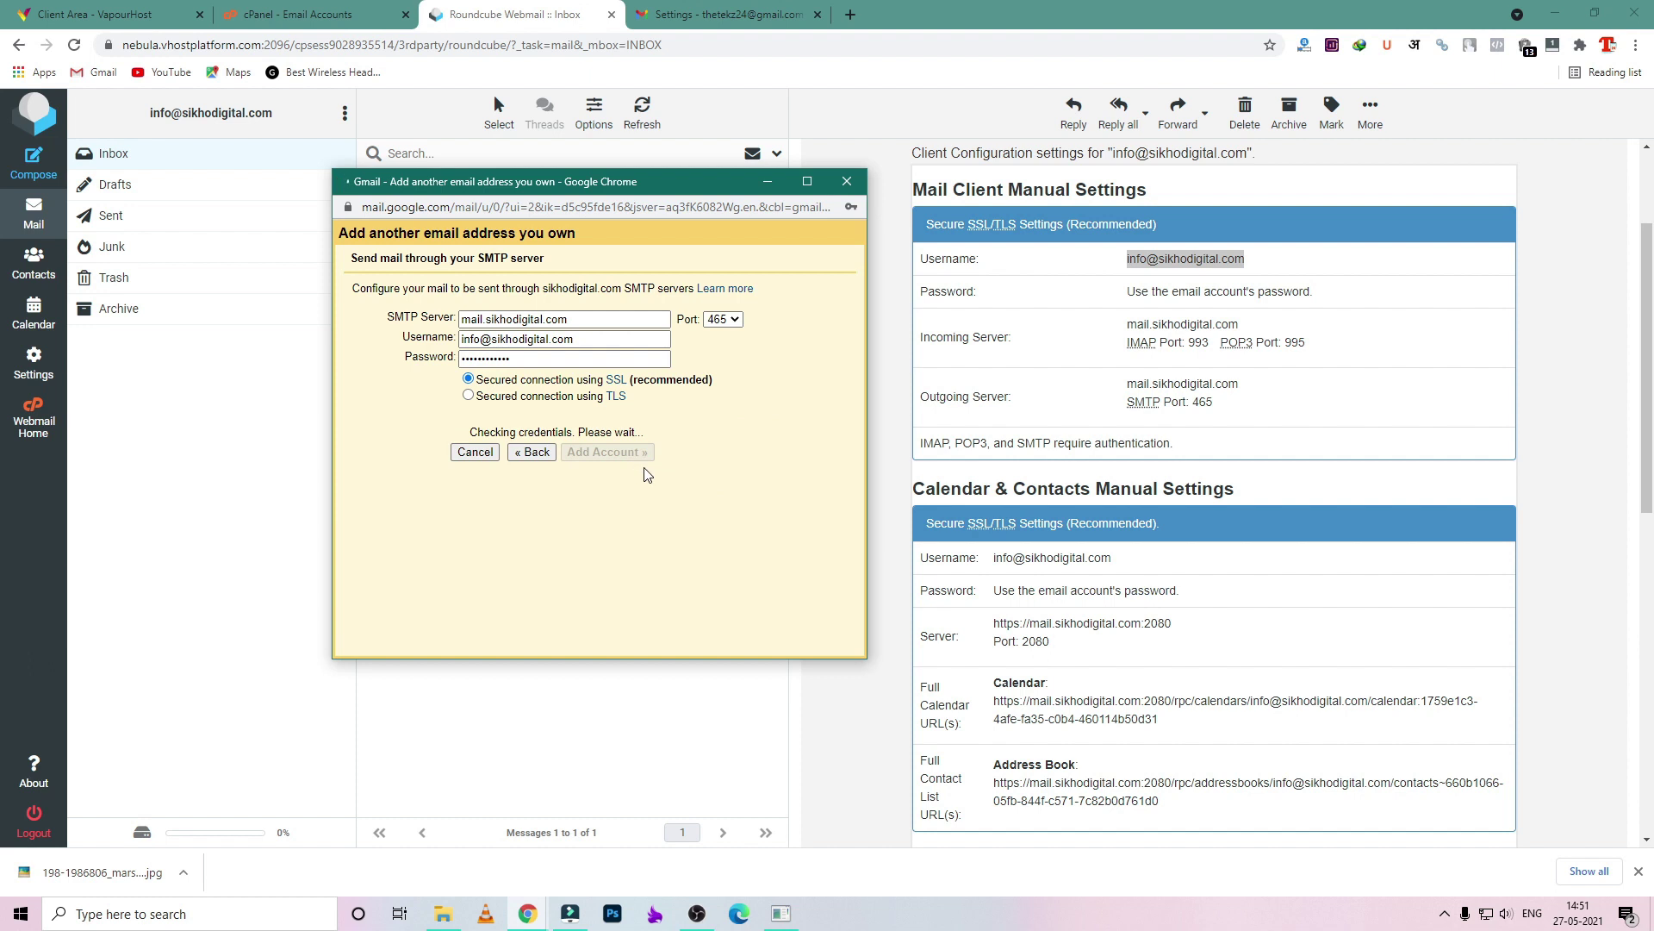
left_click(625, 395)
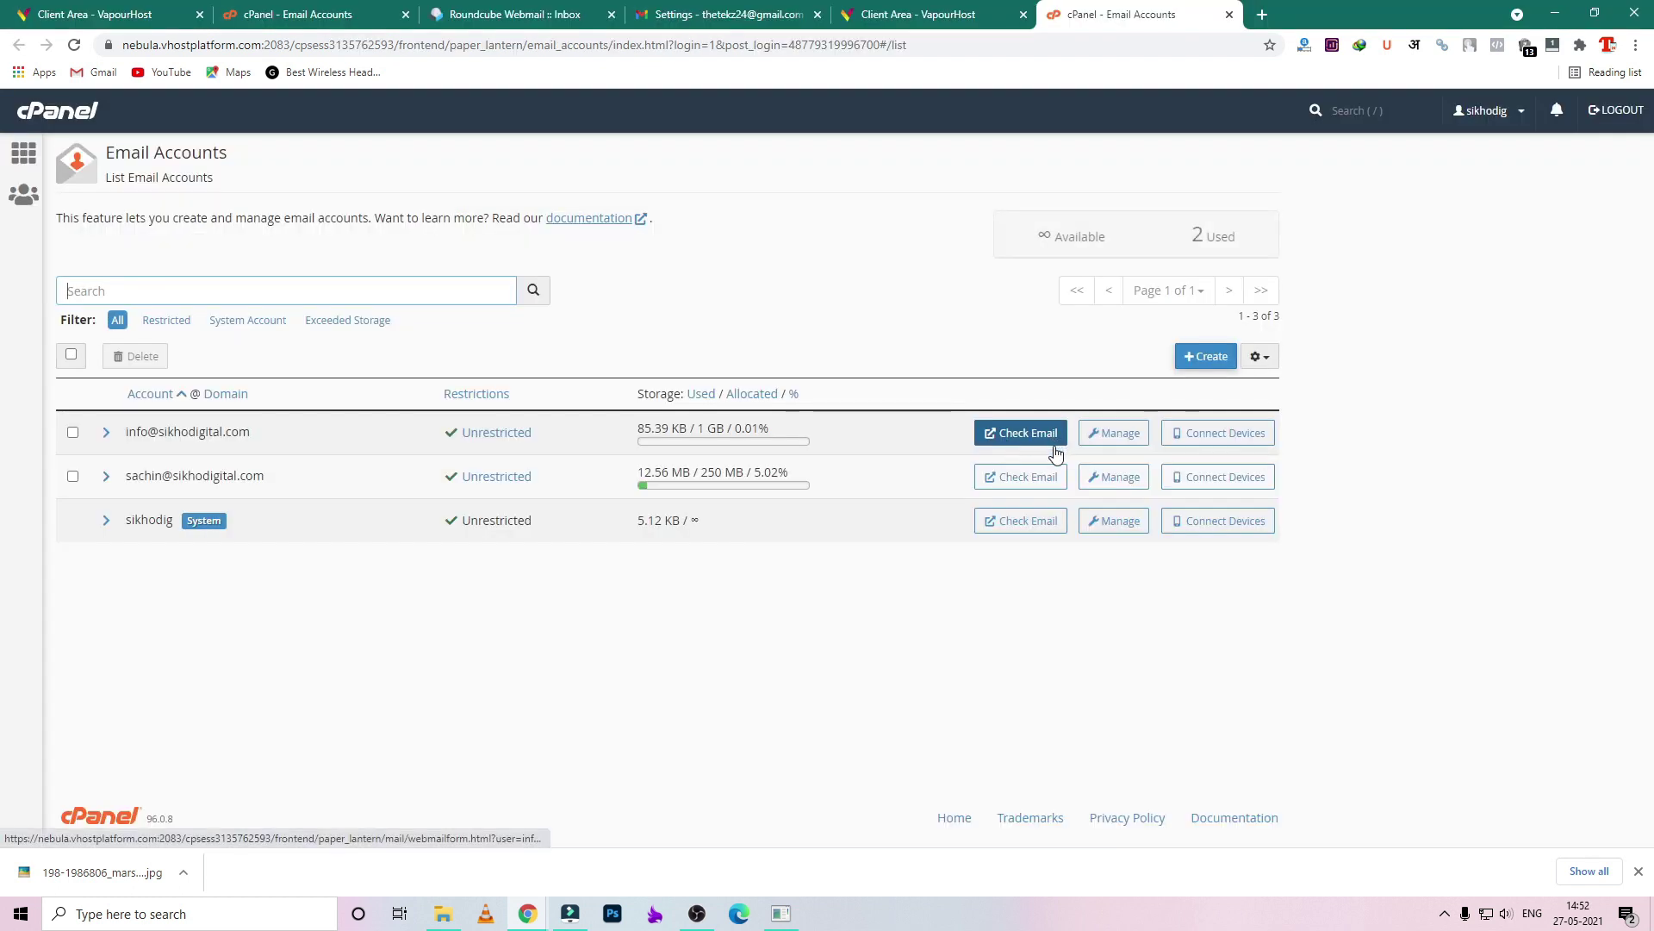
- Open Gmail's confirmation email in the info mailbox's Roundcube, follow its link and copy the code
left_click(1052, 436)
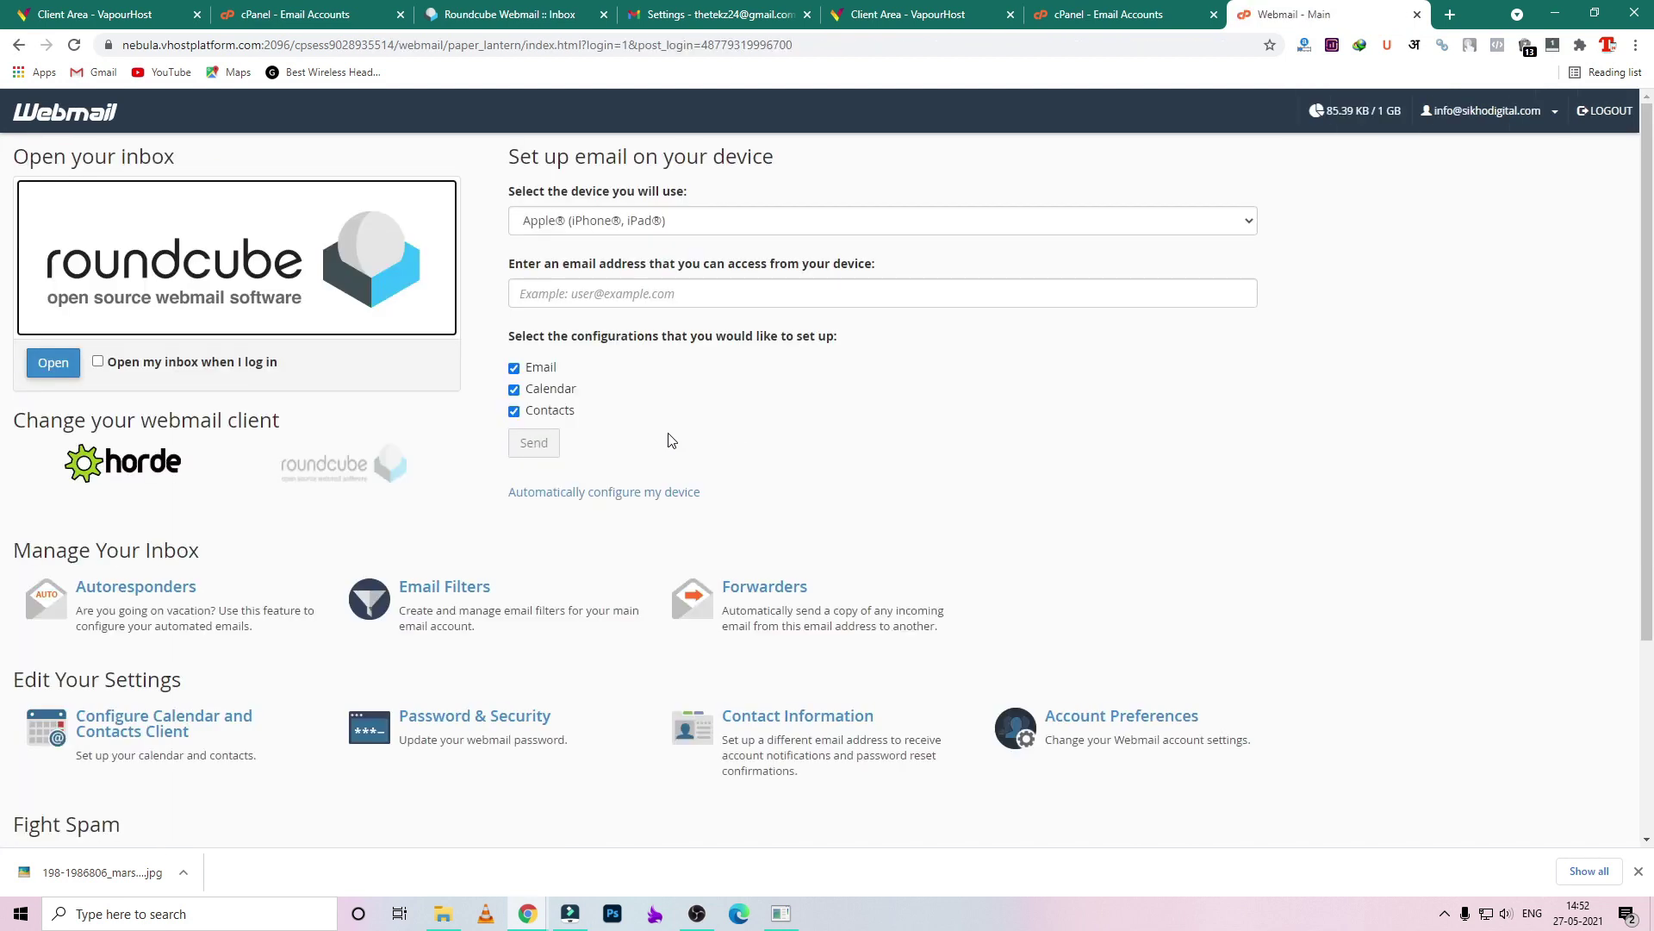
left_click(54, 366)
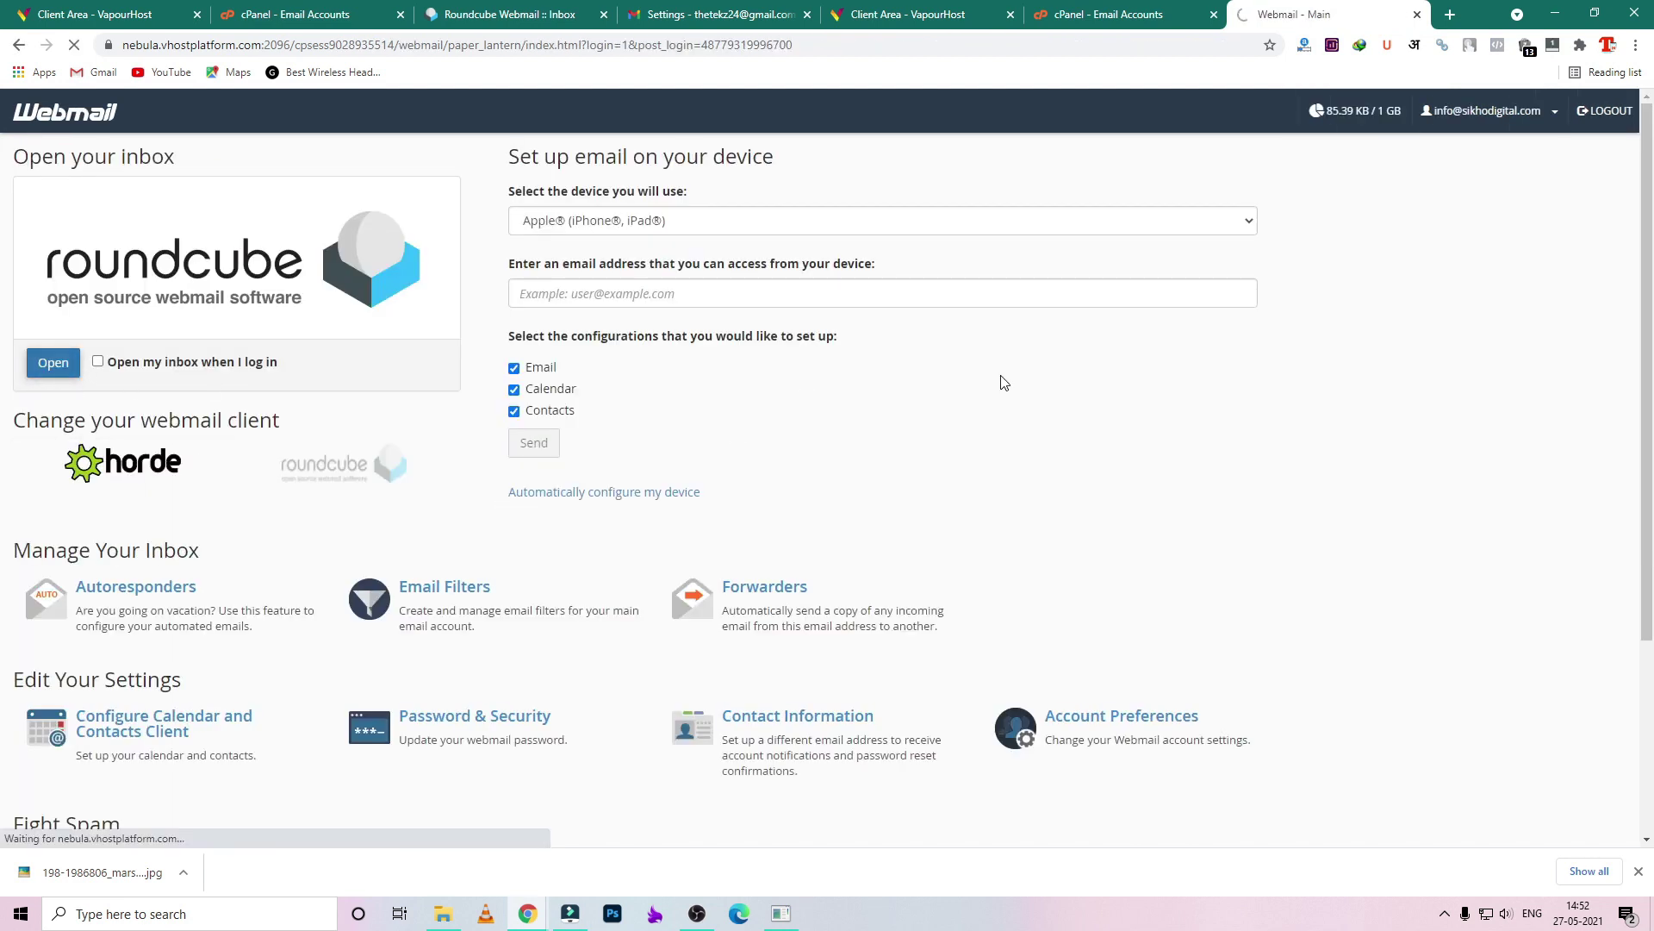
left_click(537, 203)
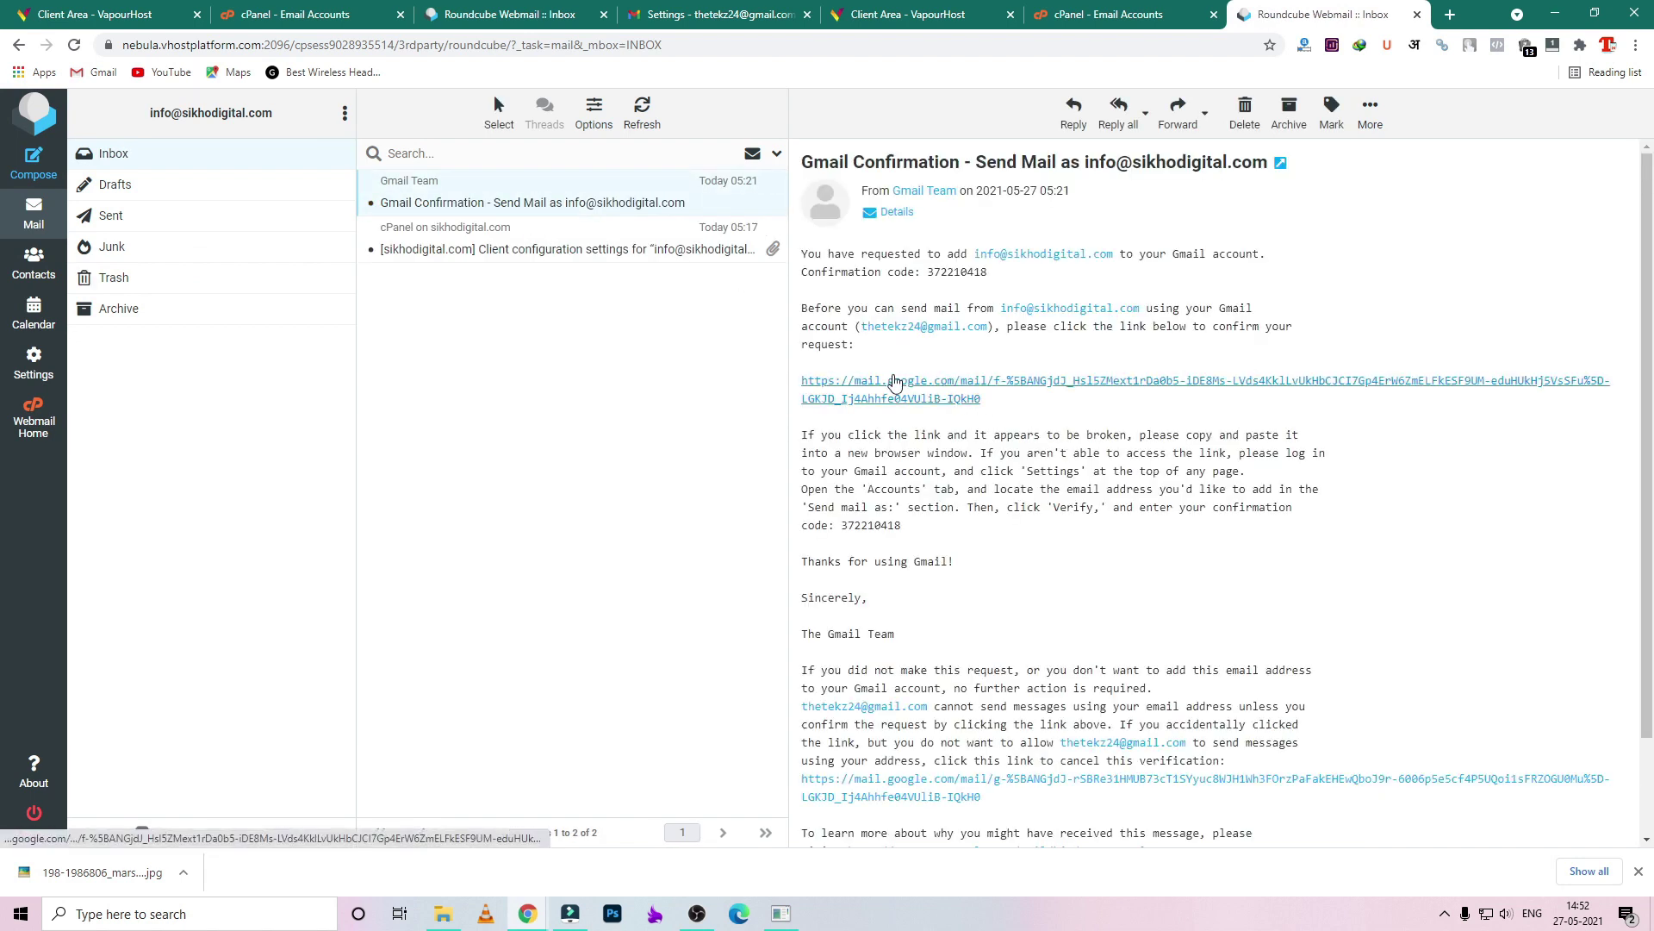
left_click(949, 395)
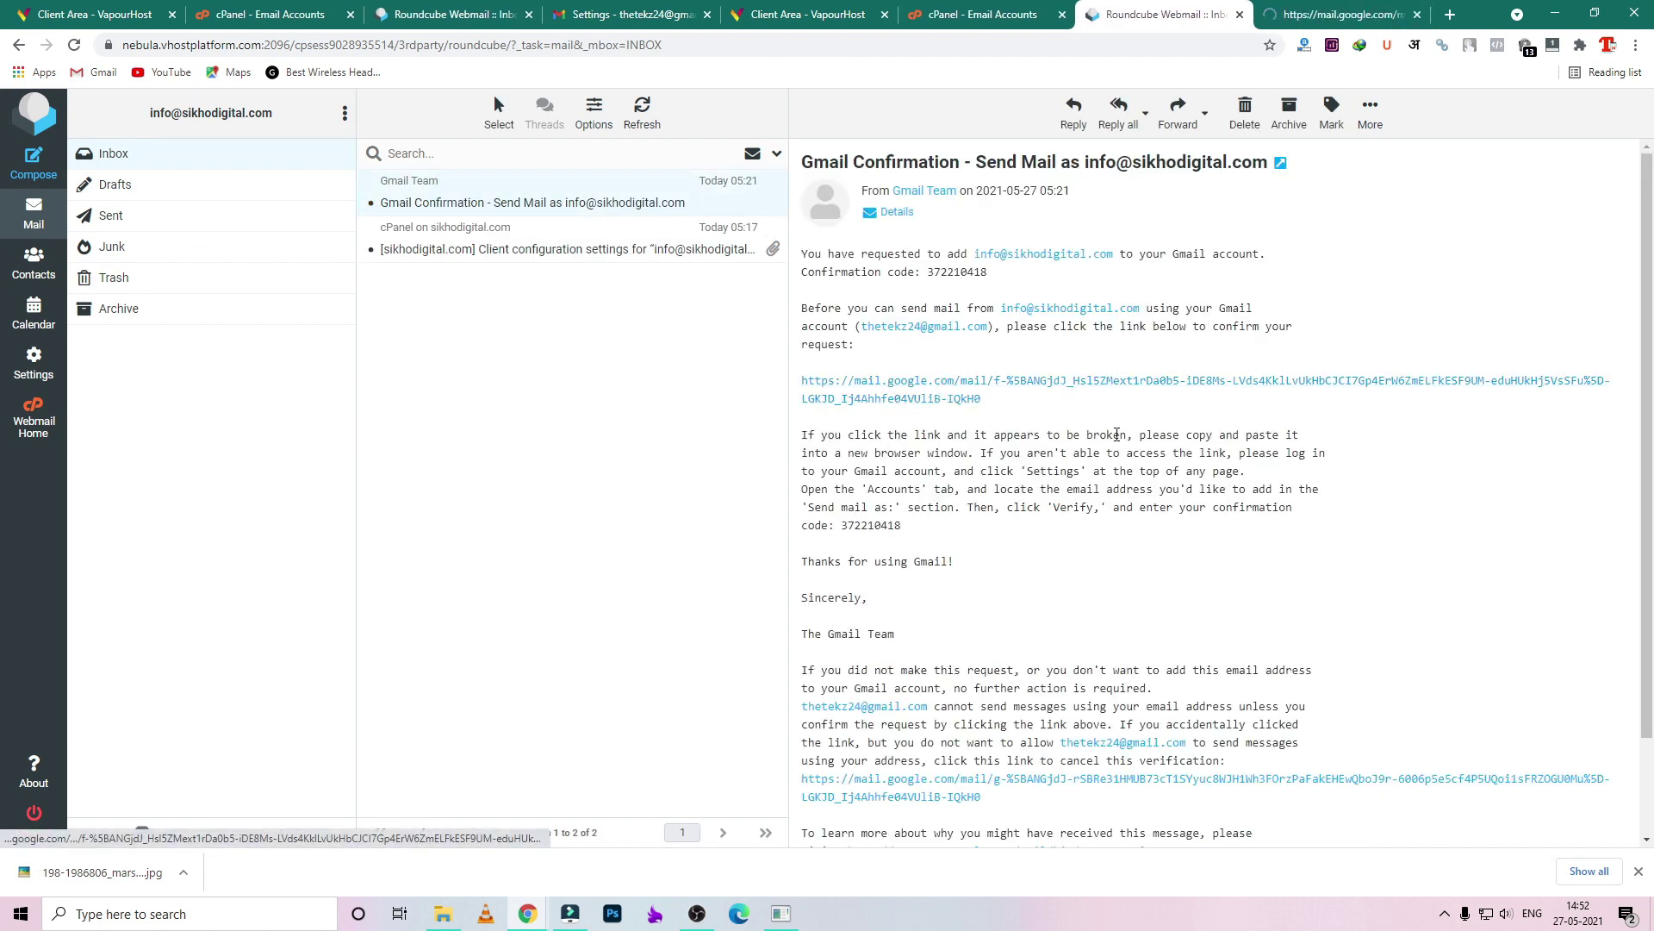
double_click(869, 525)
key("ctrl+c")
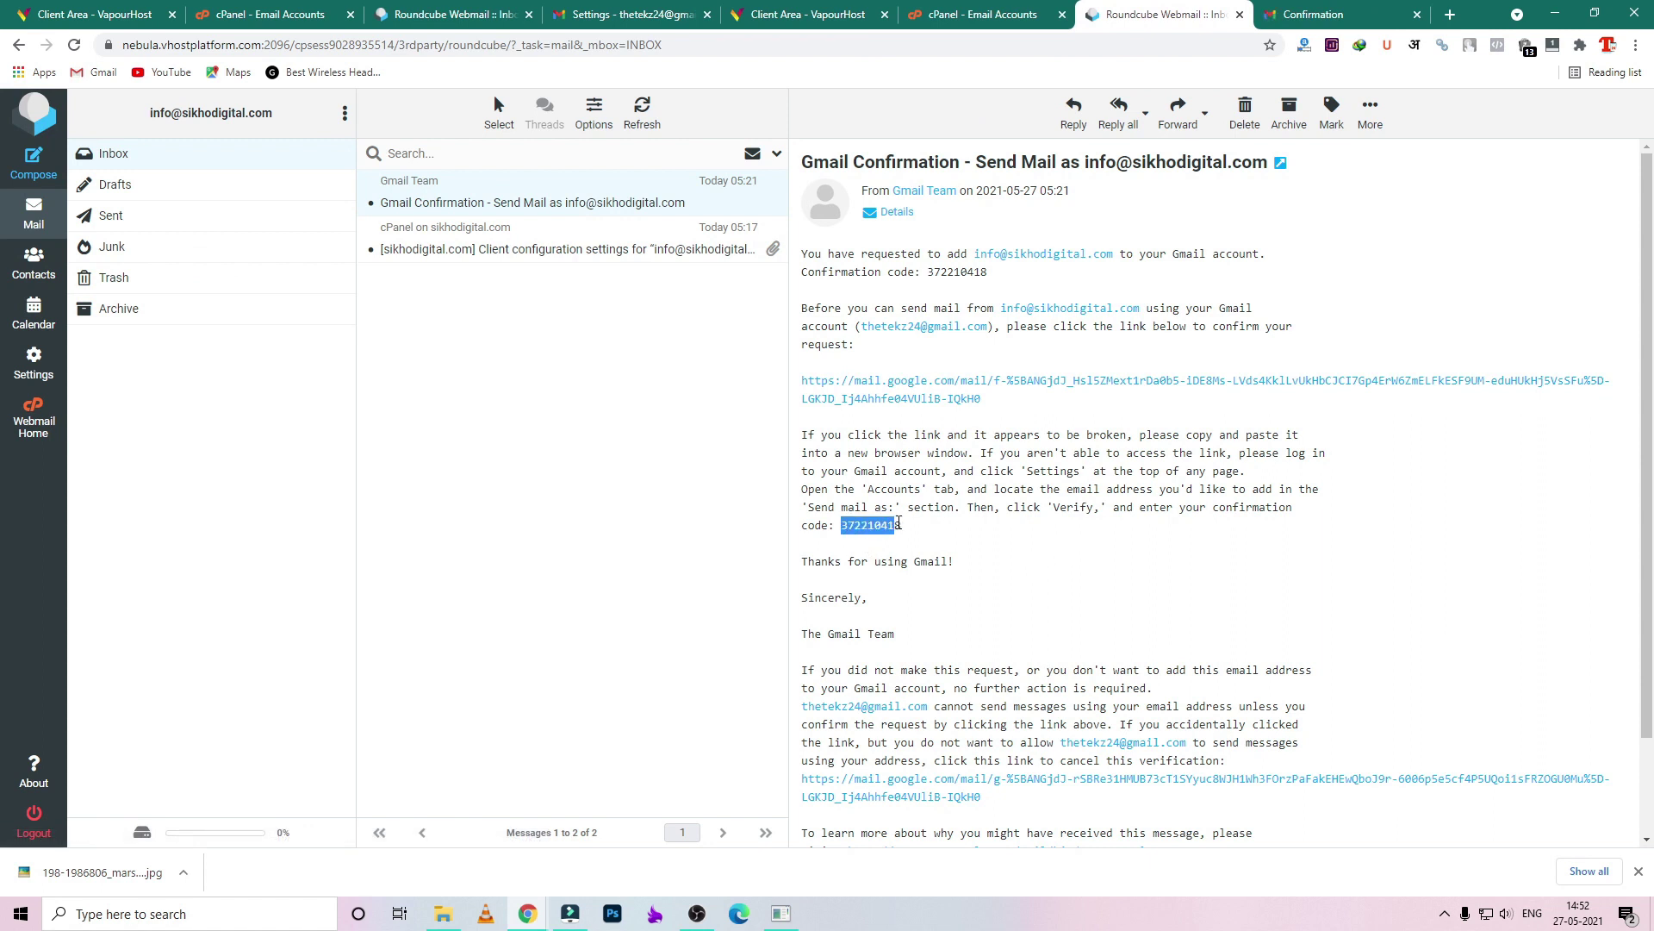
left_click(551, 902)
- Confirm on the link page and verify the pasted code, reaching Confirmation Success
left_click(621, 819)
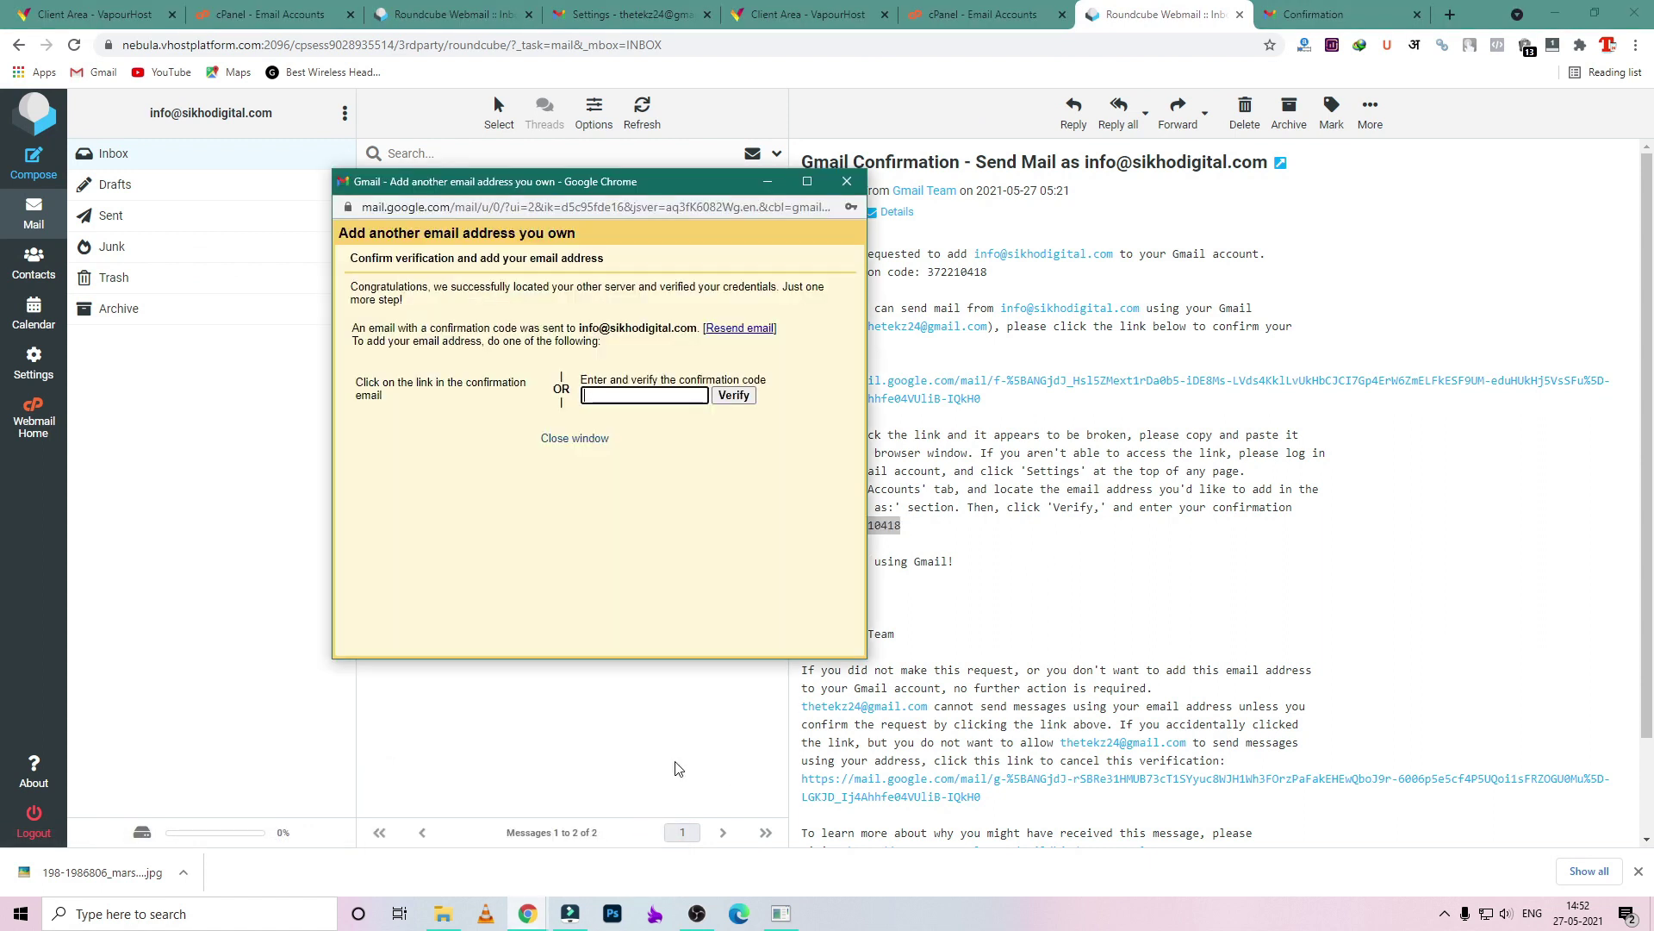
left_click(655, 398)
key("ctrl+v")
left_click(733, 395)
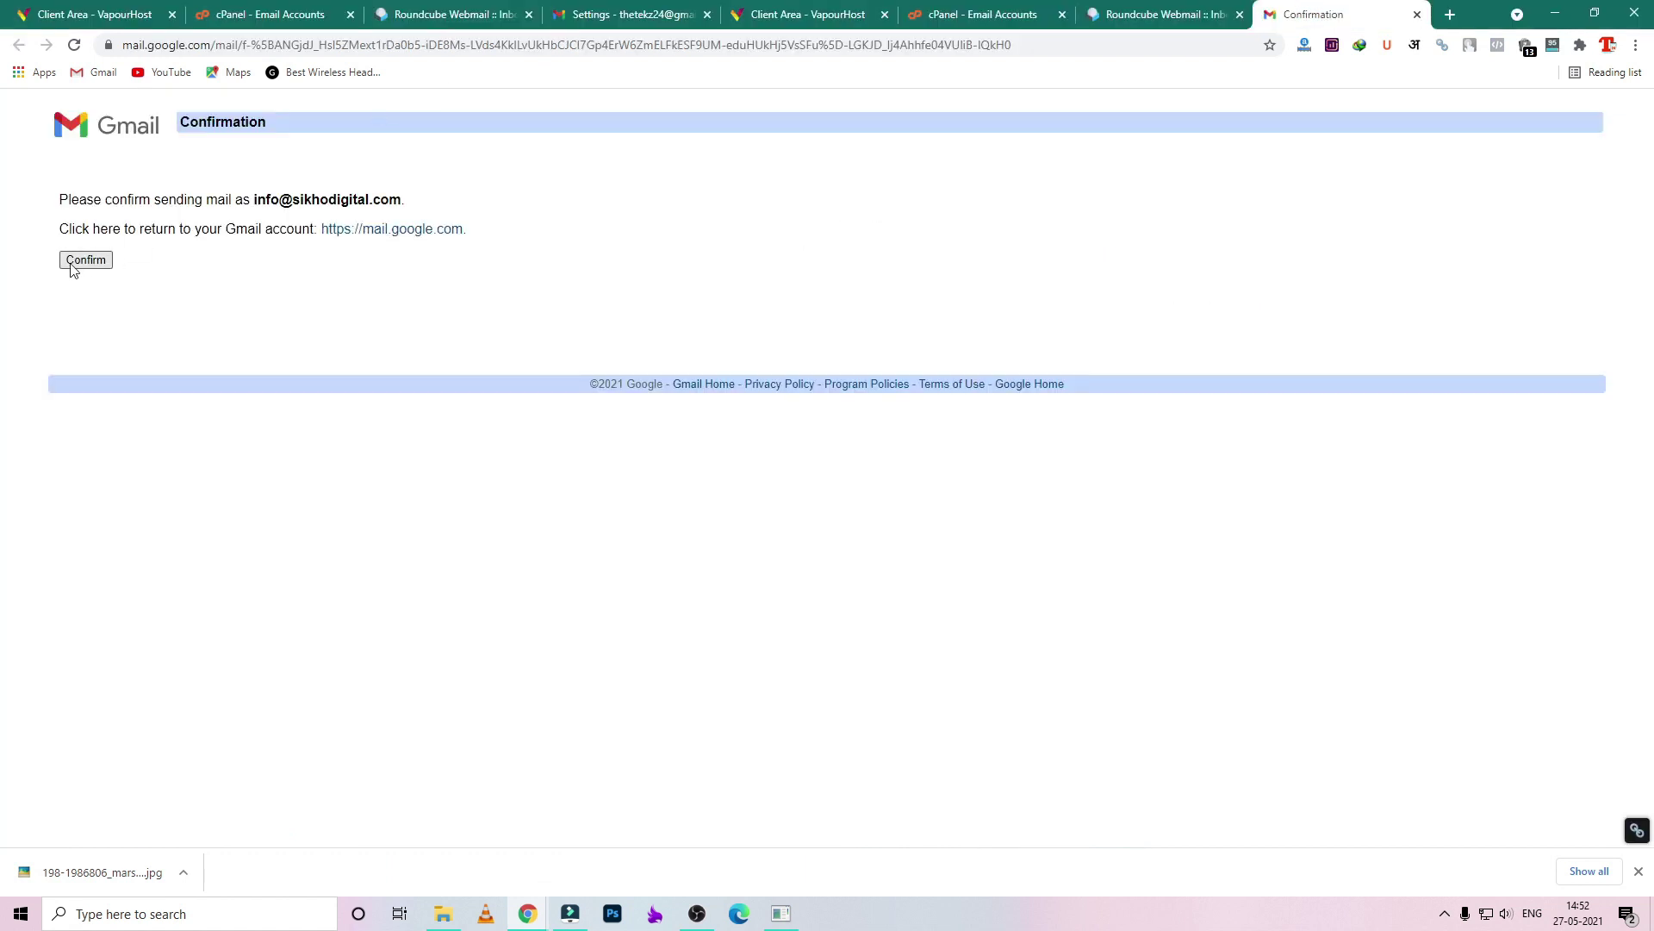
left_click(79, 261)
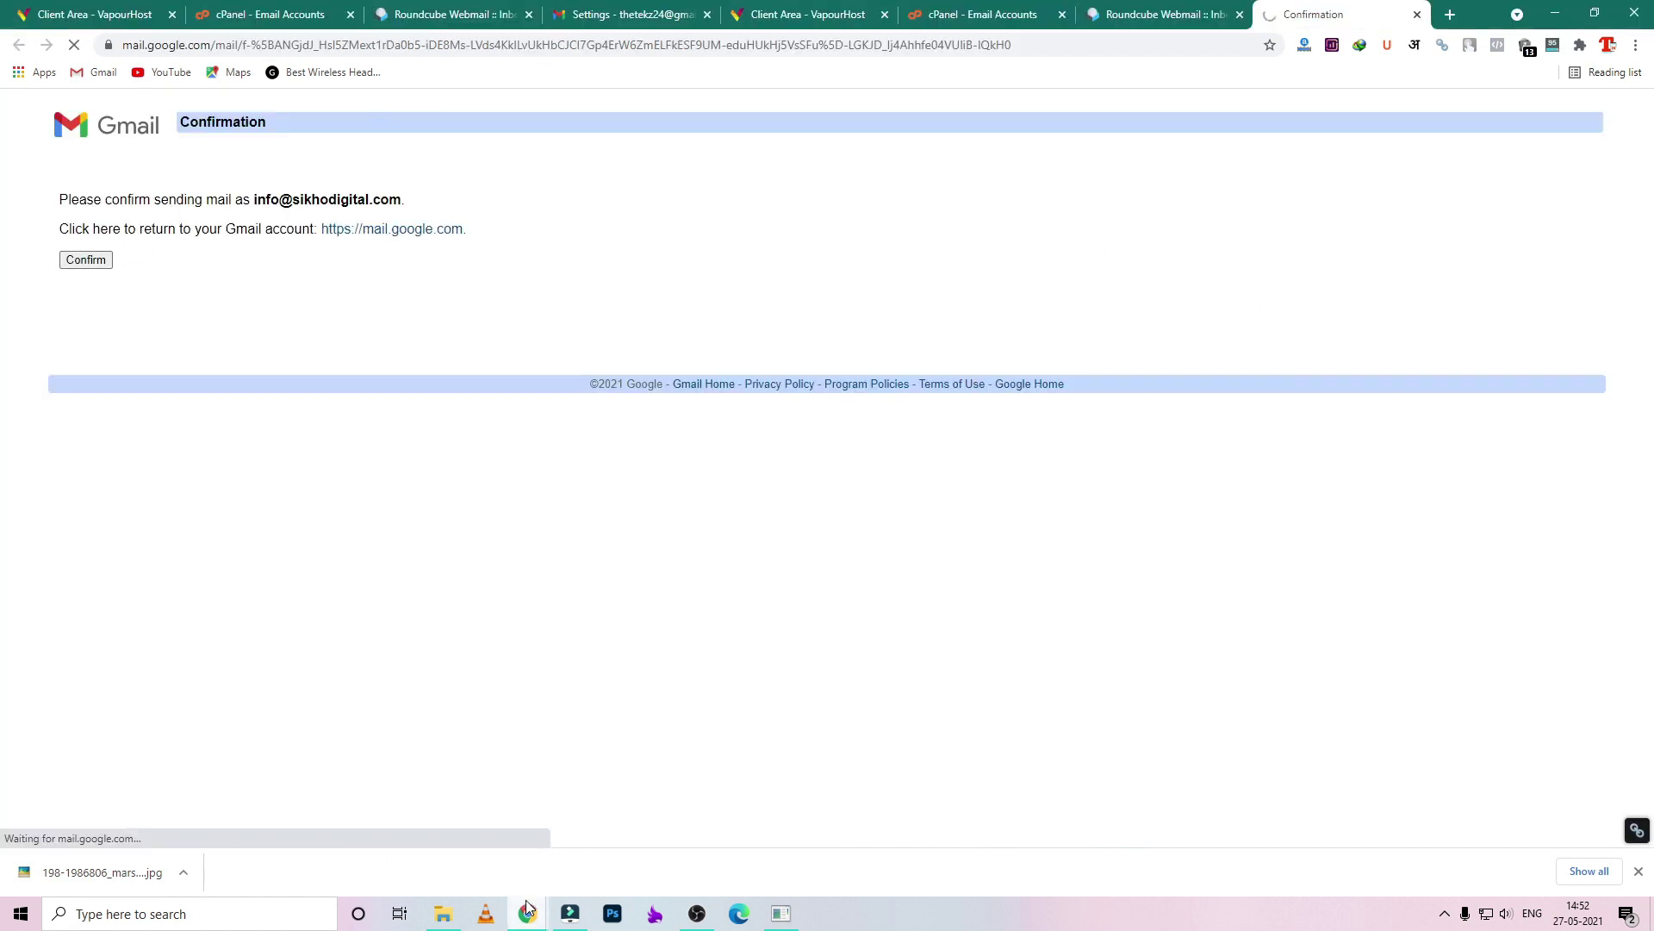
mouse_move(528, 912)
left_click(629, 862)
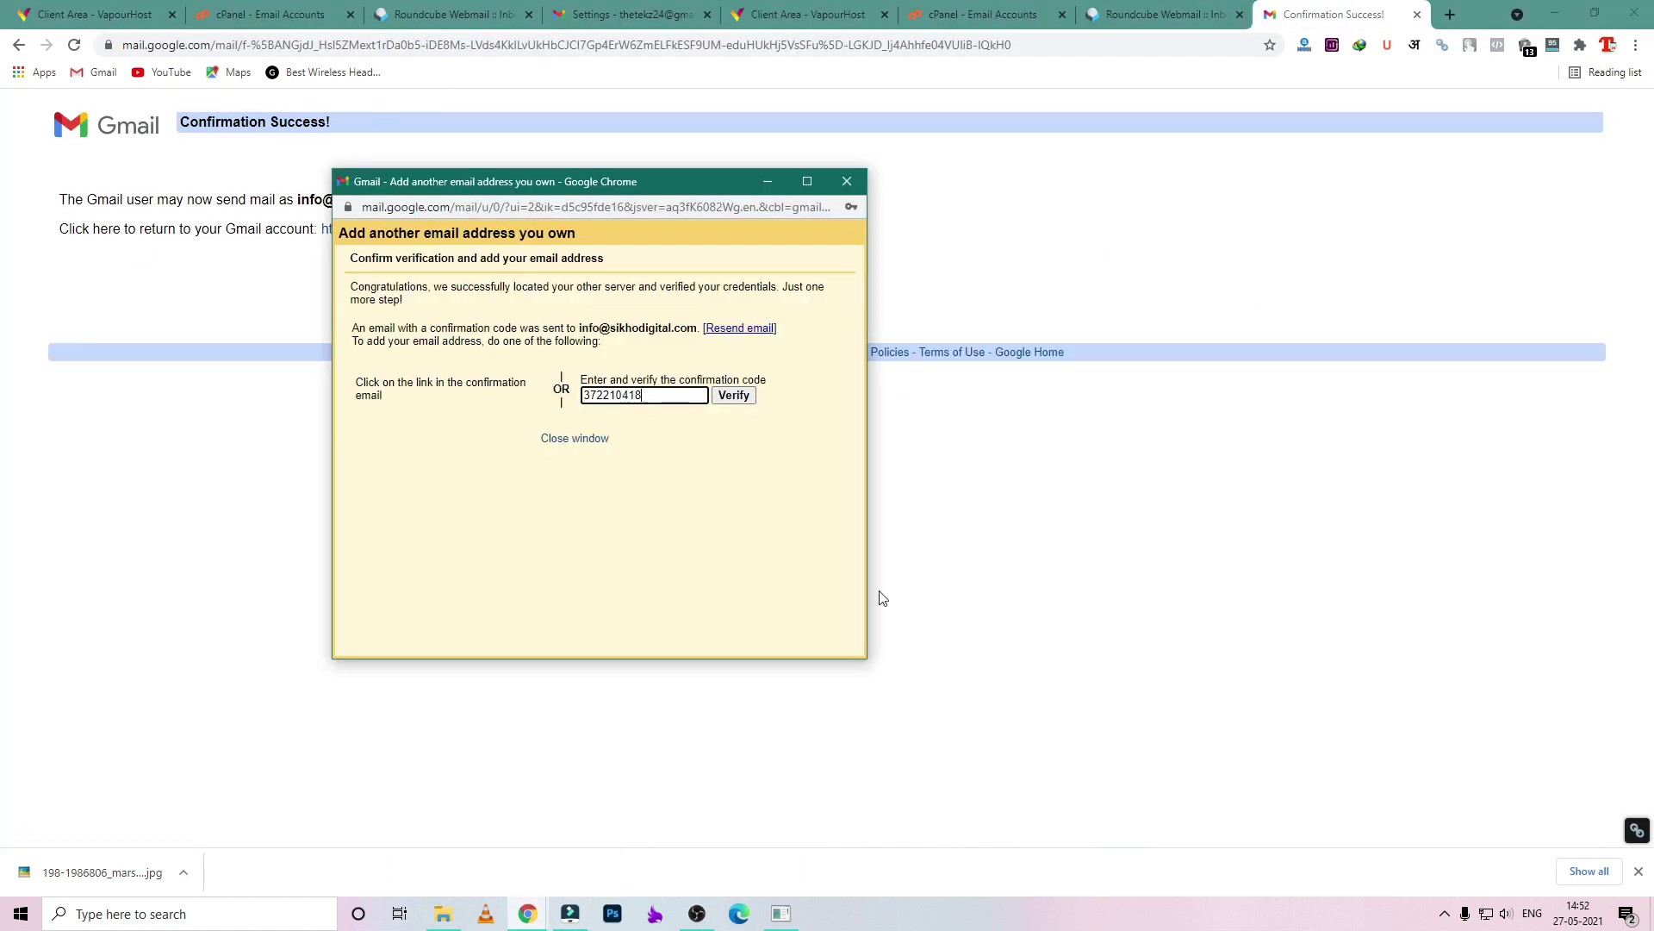
left_click(735, 396)
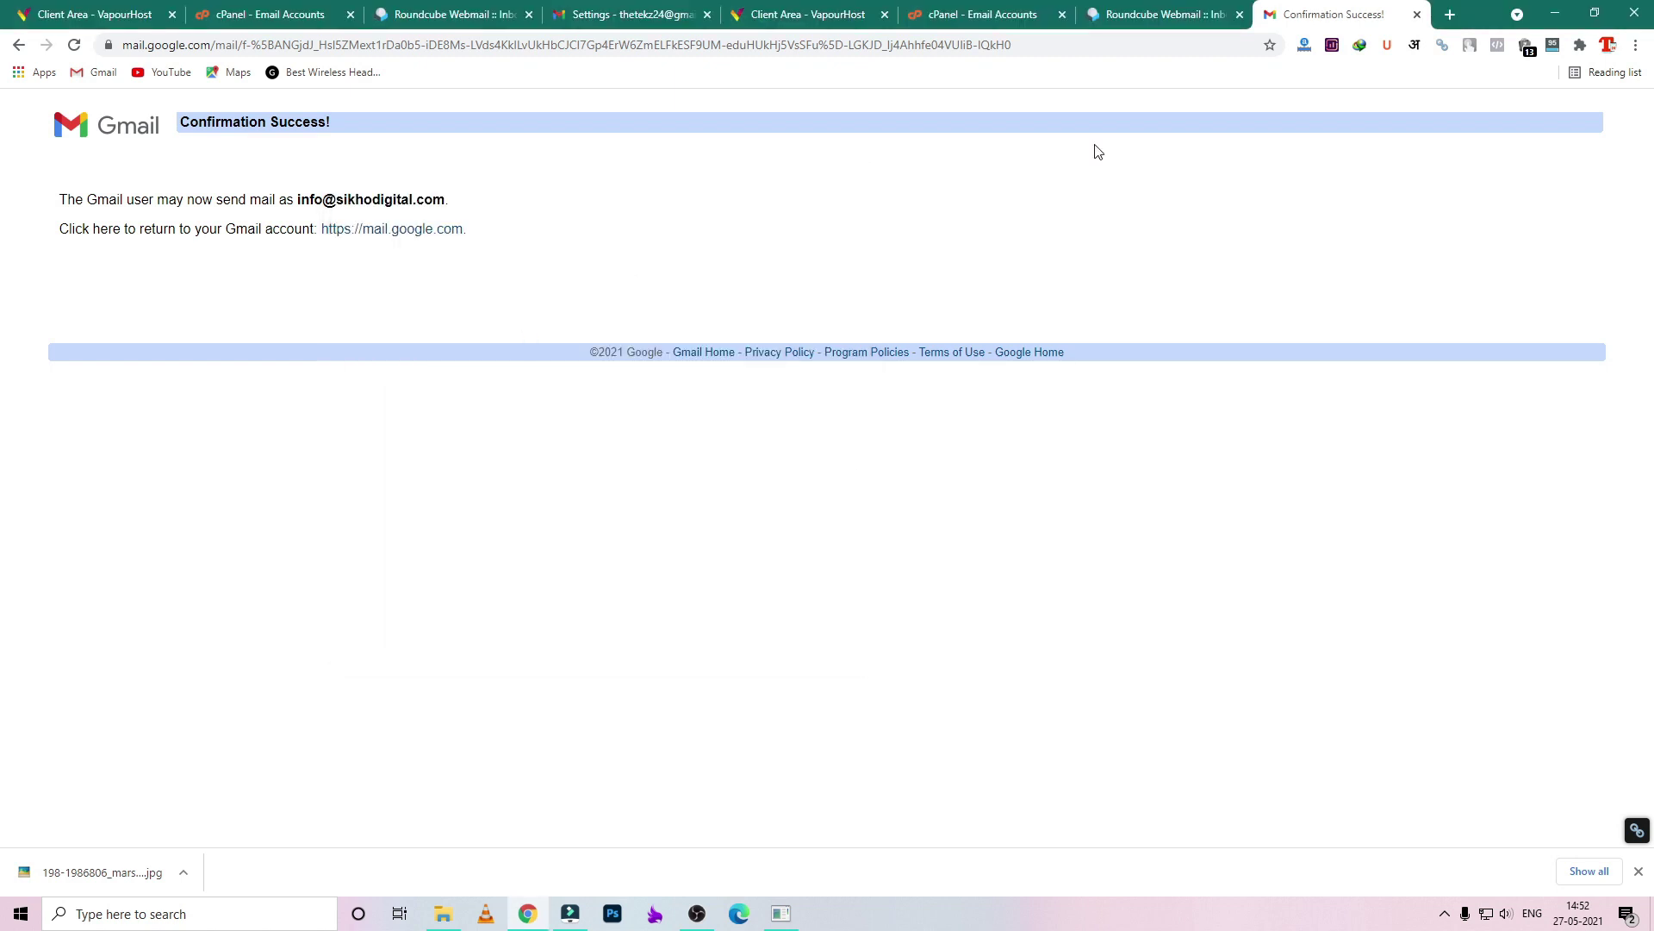
left_click_drag(189, 124, 424, 125)
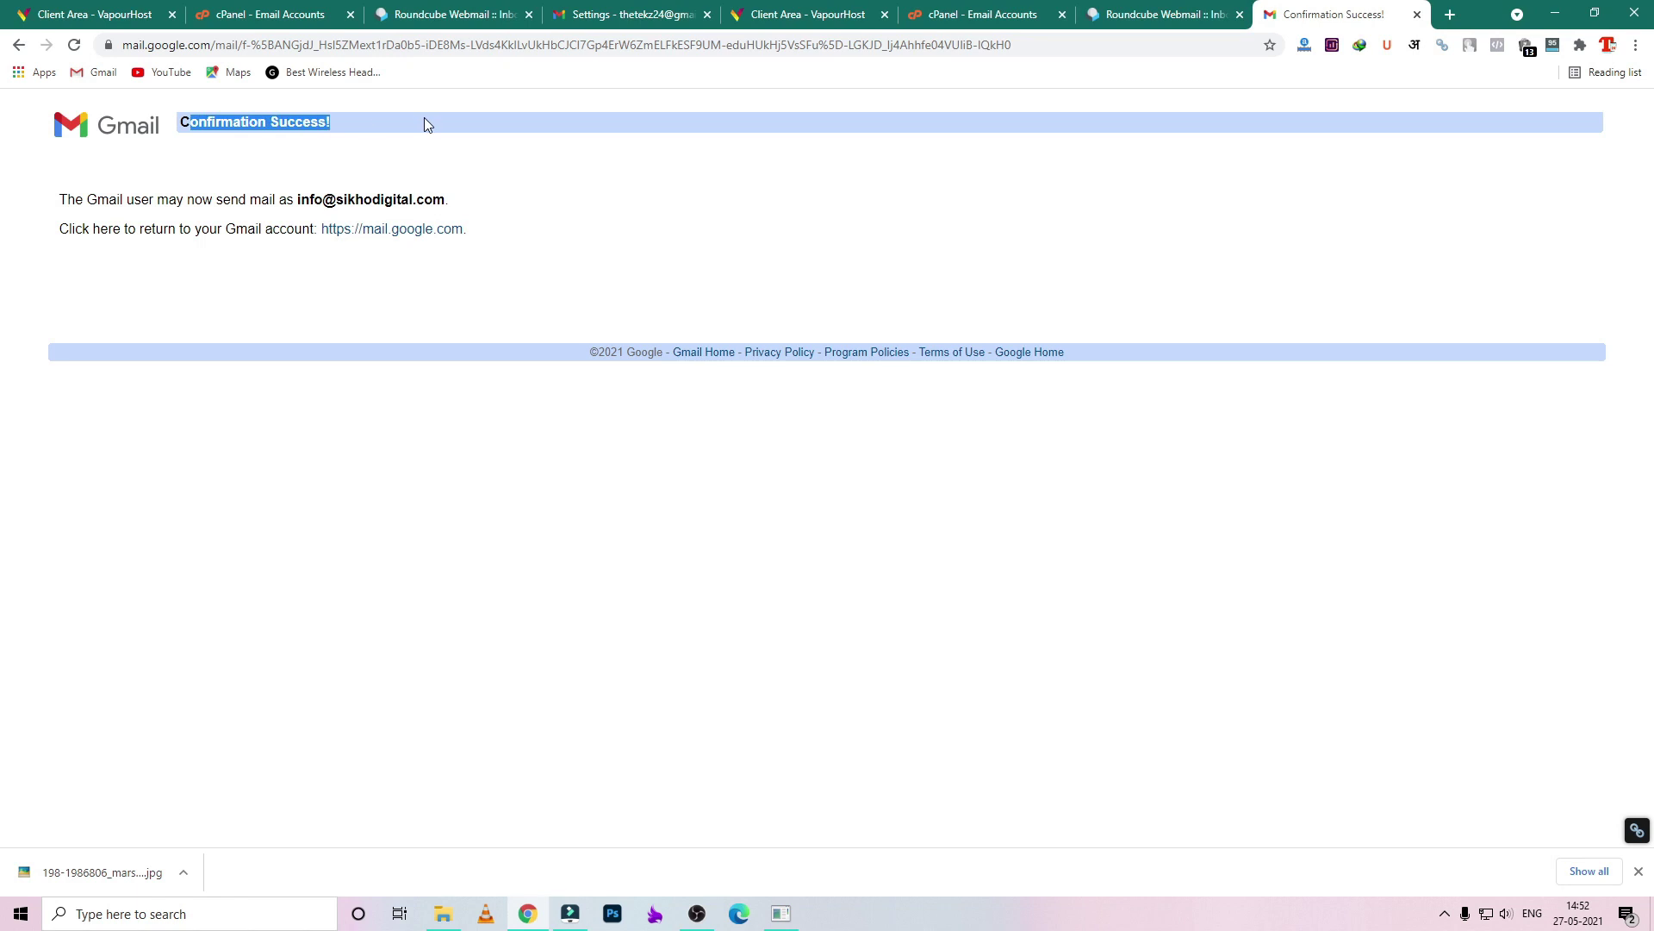
left_click(819, 283)
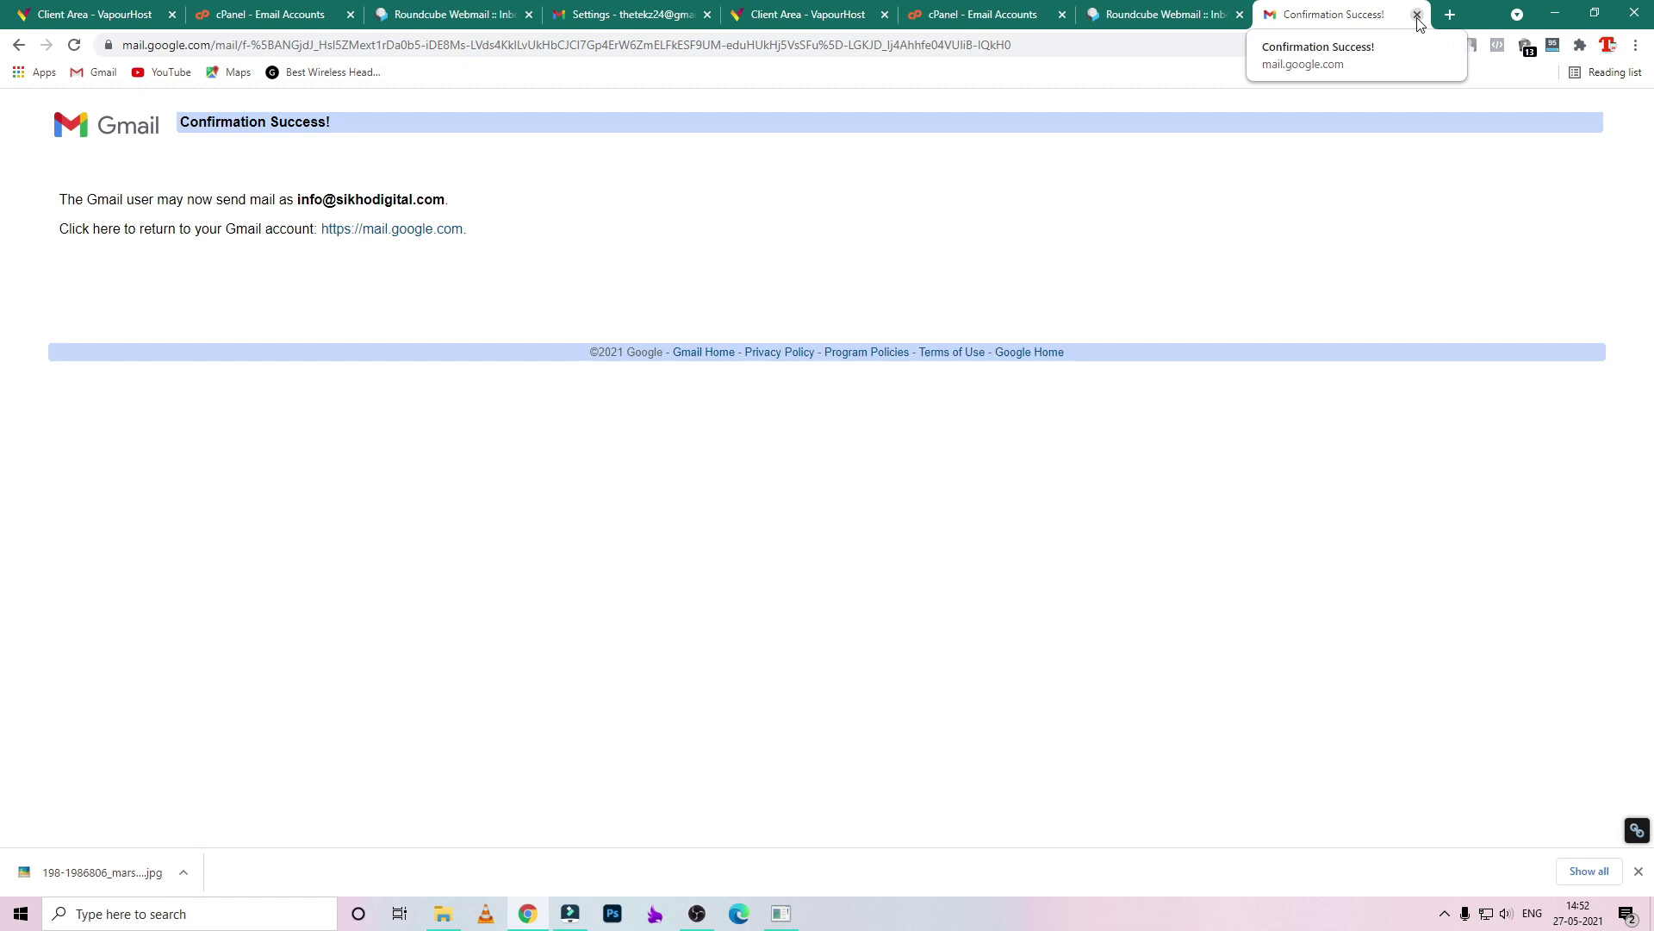
left_click(1163, 14)
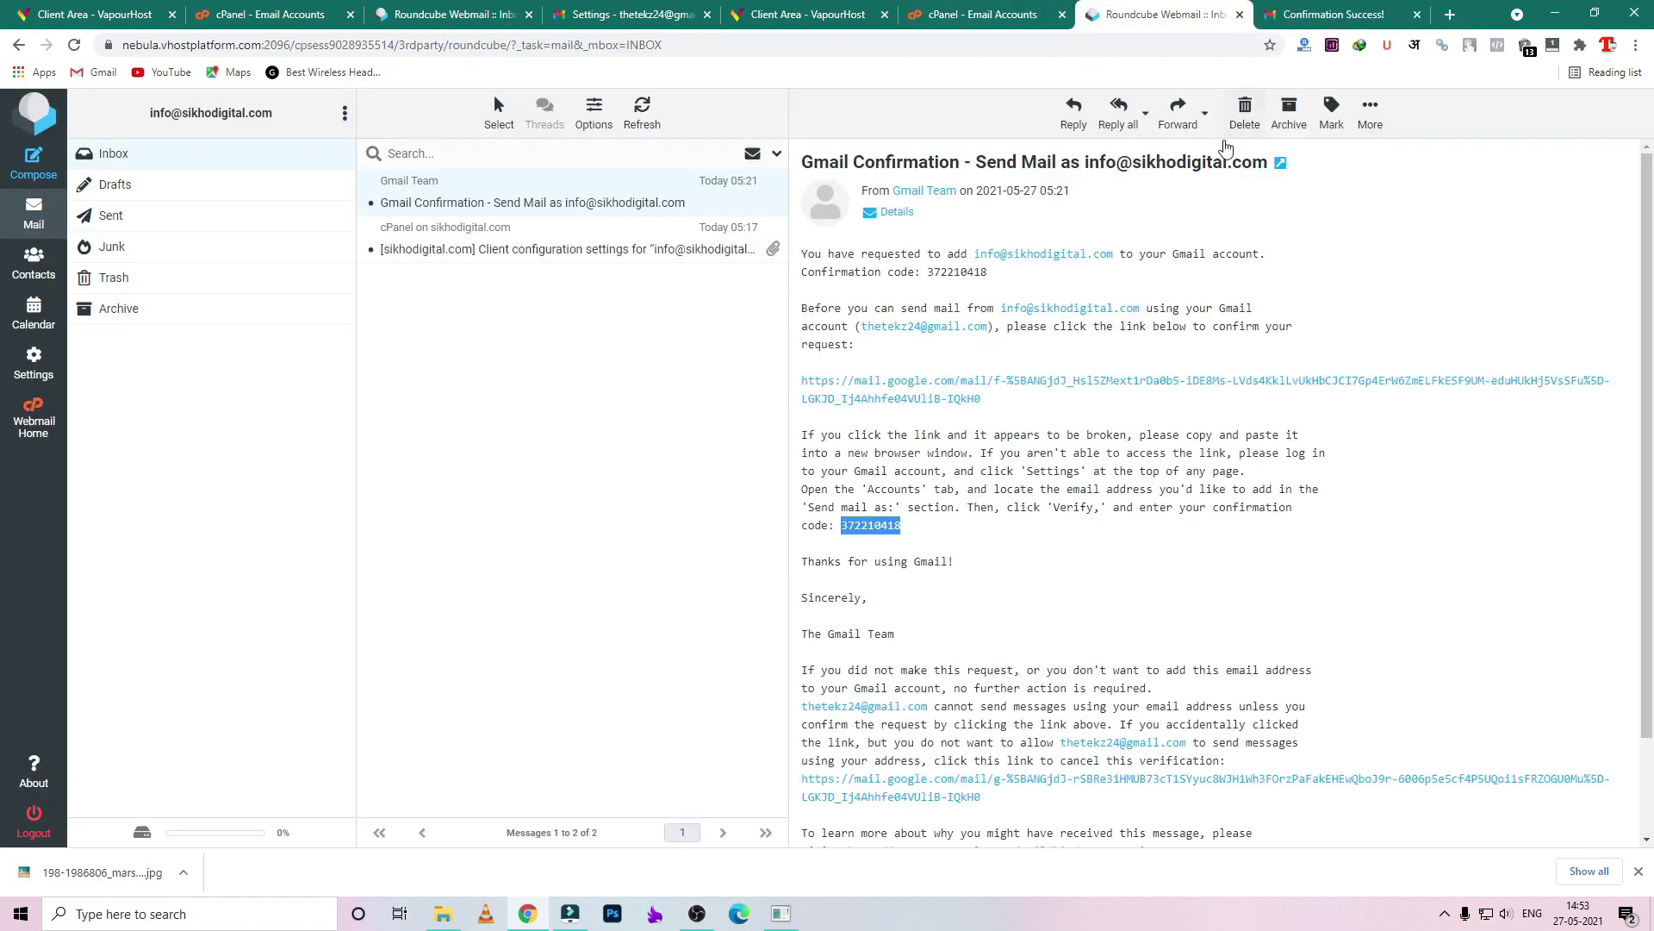
- Compose a mail from the info@ domain address to the suggested recipient and enter a subject
left_click(1349, 9)
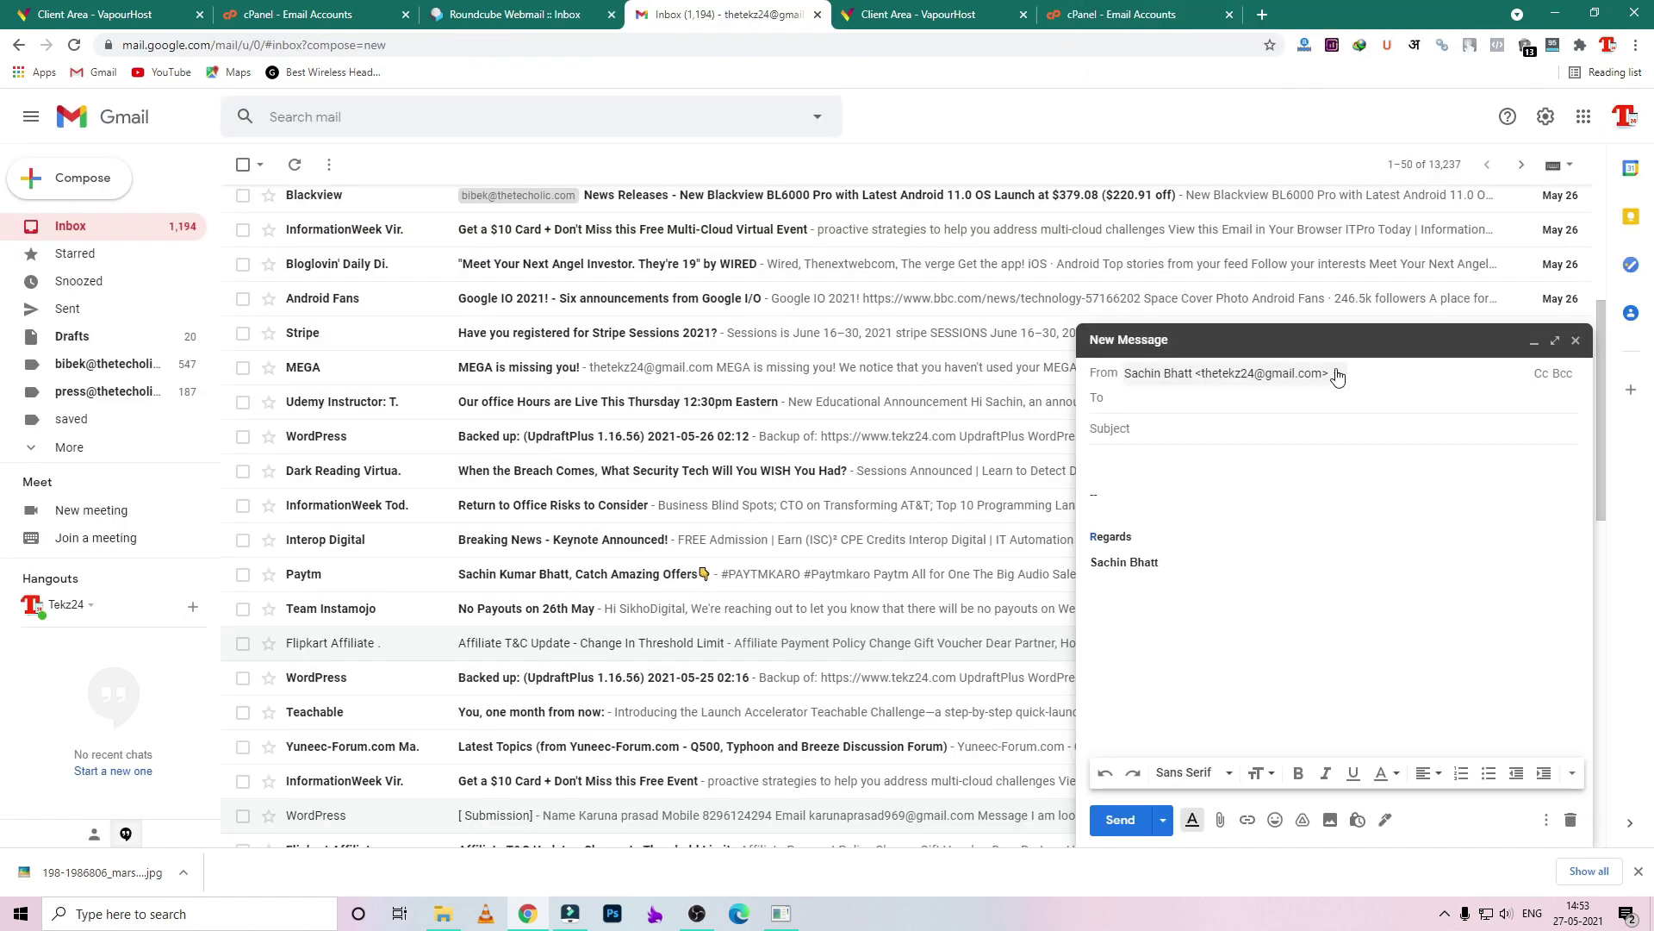
left_click(1337, 373)
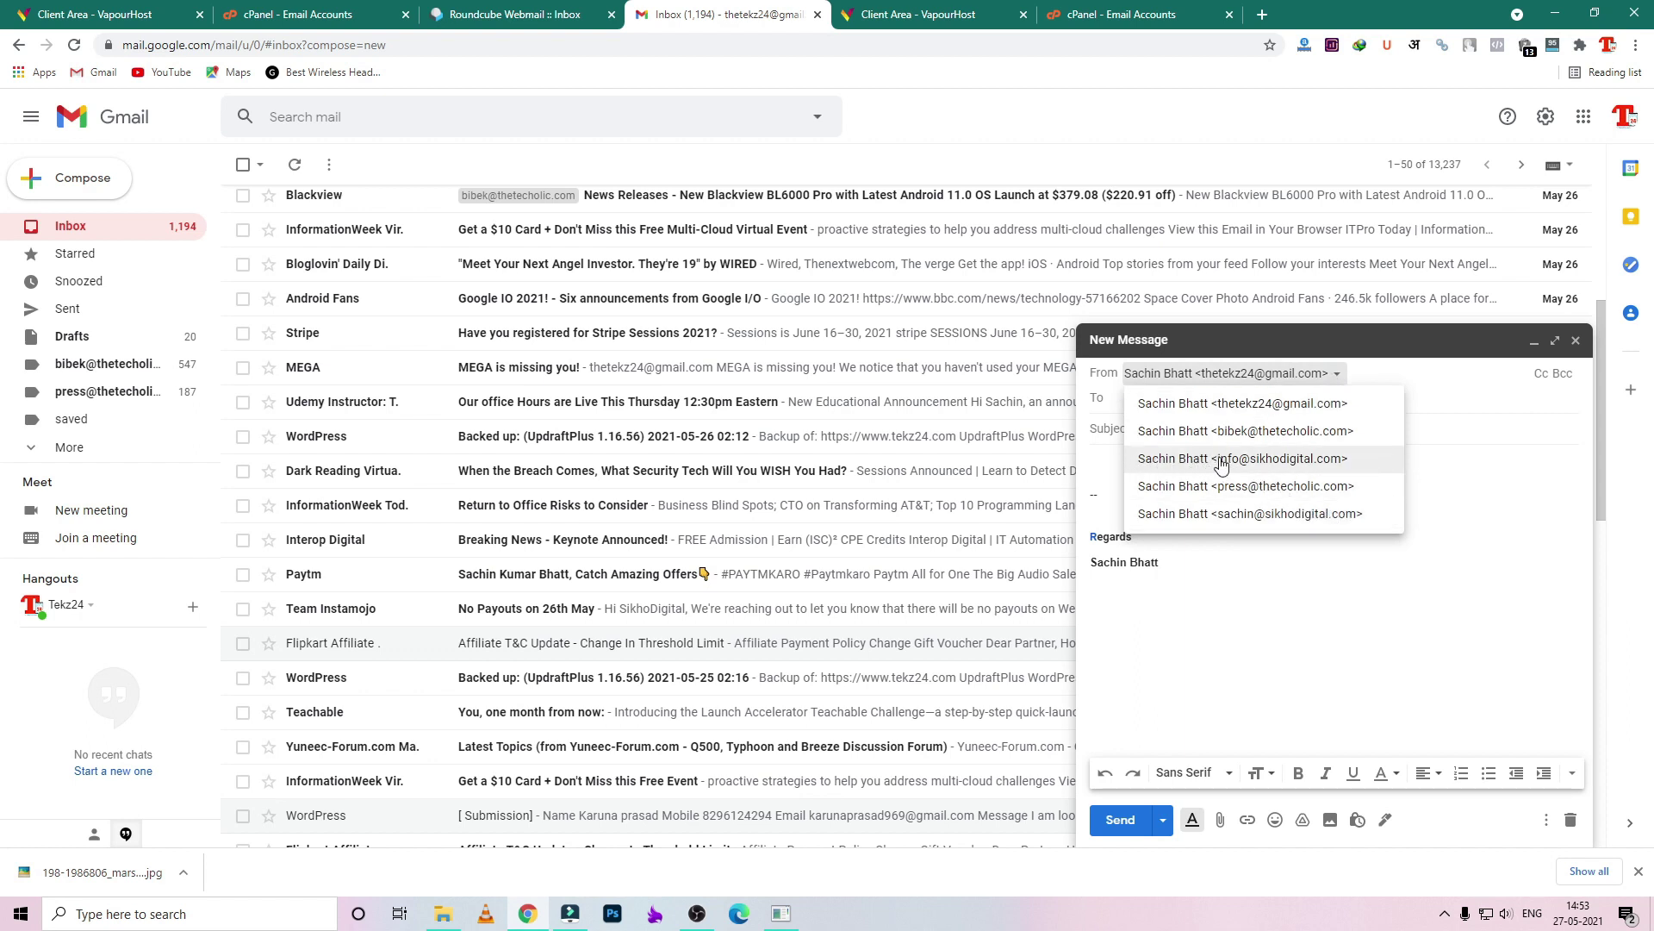
left_click(1311, 467)
left_click(1197, 399)
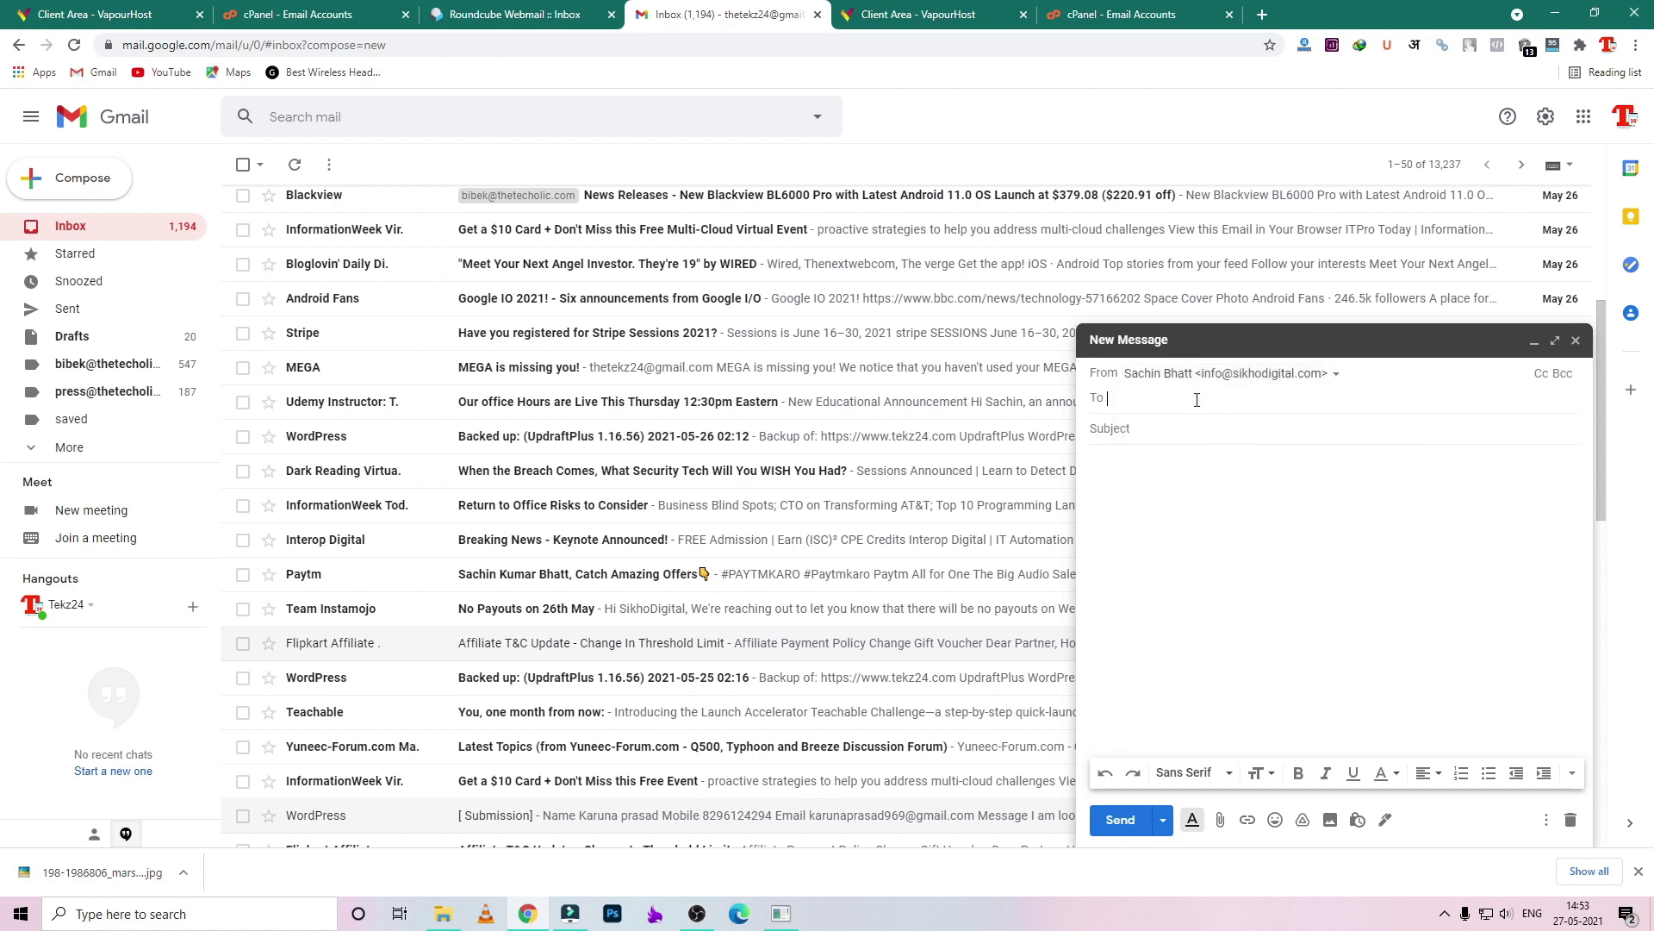
type("the")
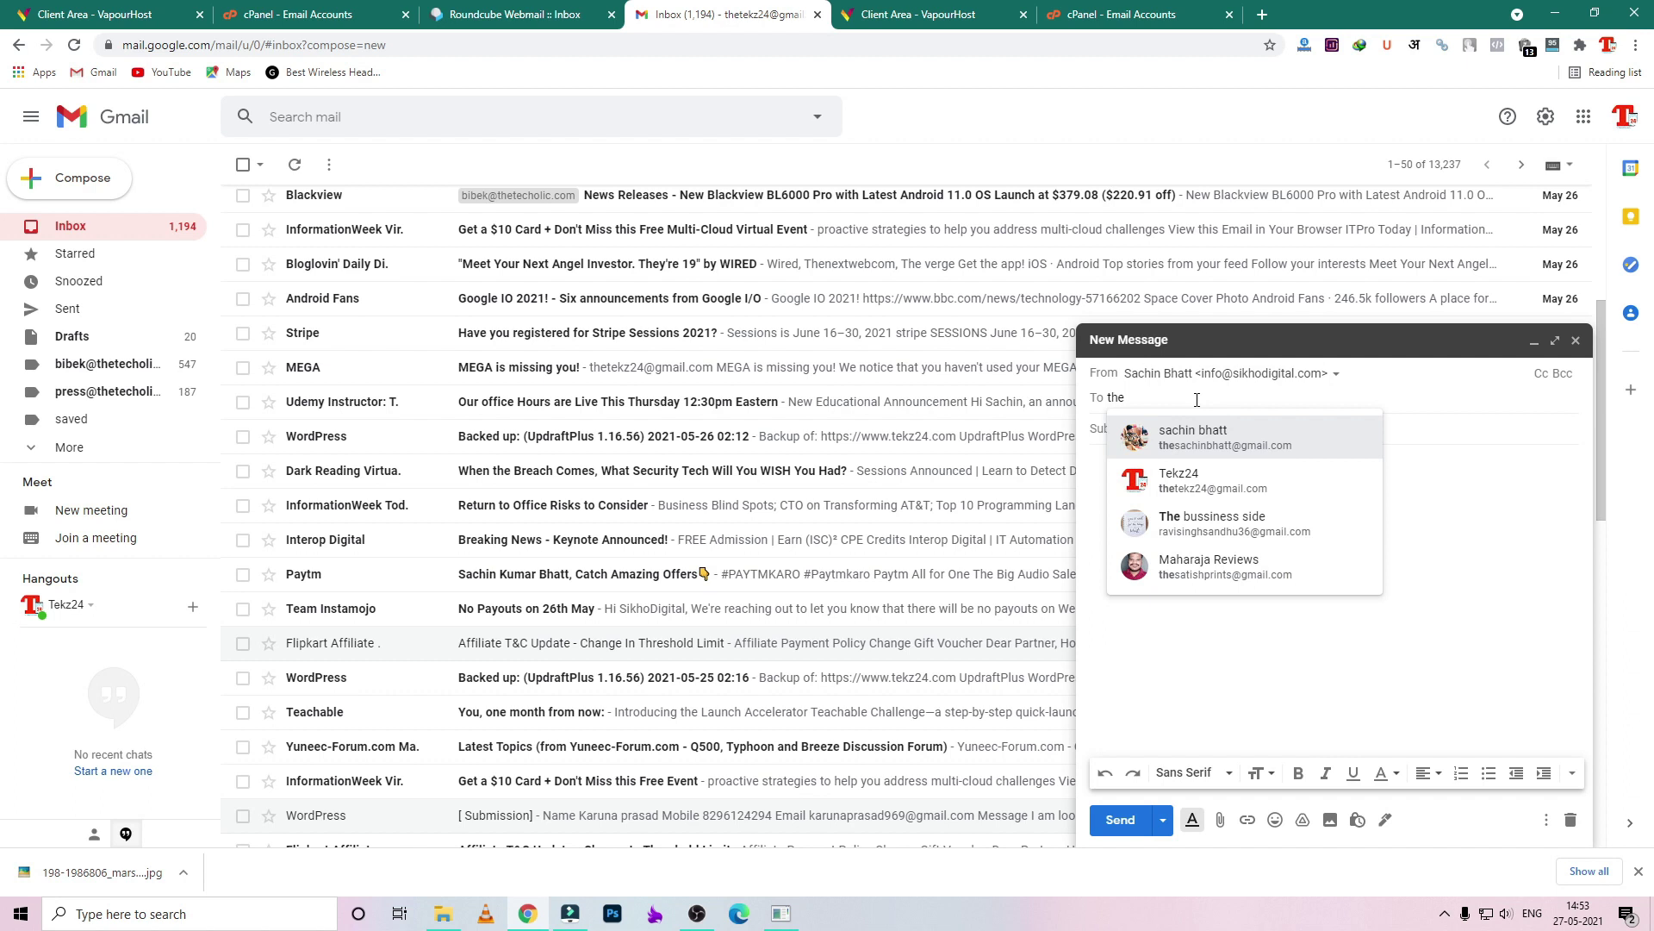
left_click(1192, 433)
type("test mnail for info@")
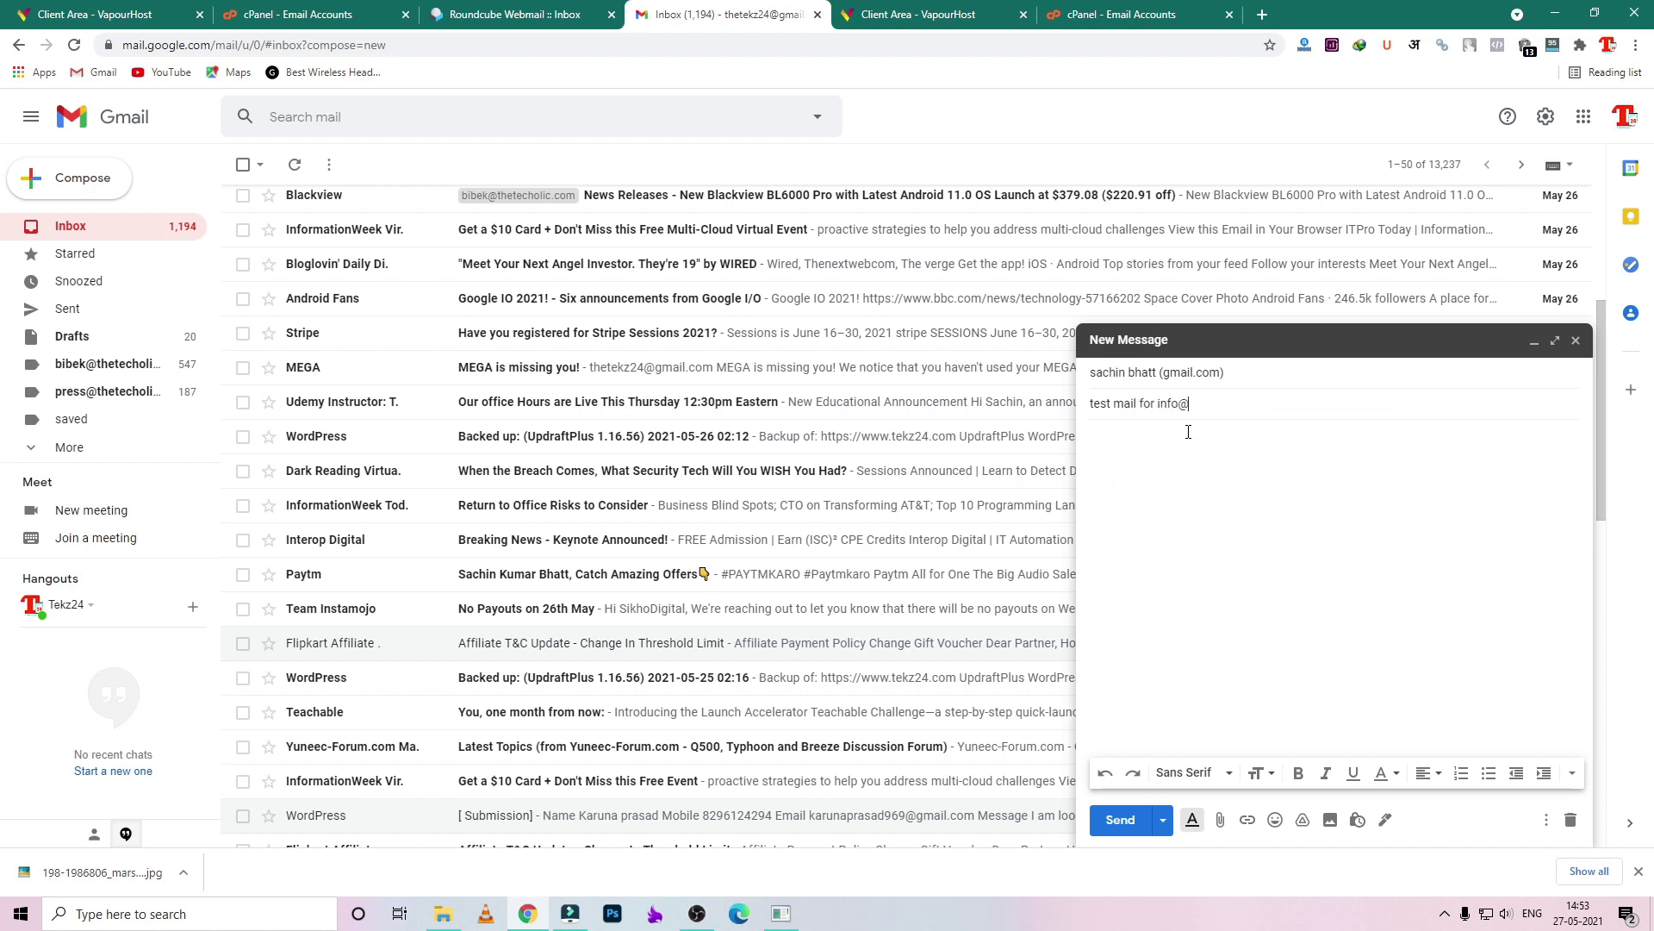
type("ho")
- Copy the subject into the body, send the test mail, and open it in the recipient's inbox
triple_click(1138, 402)
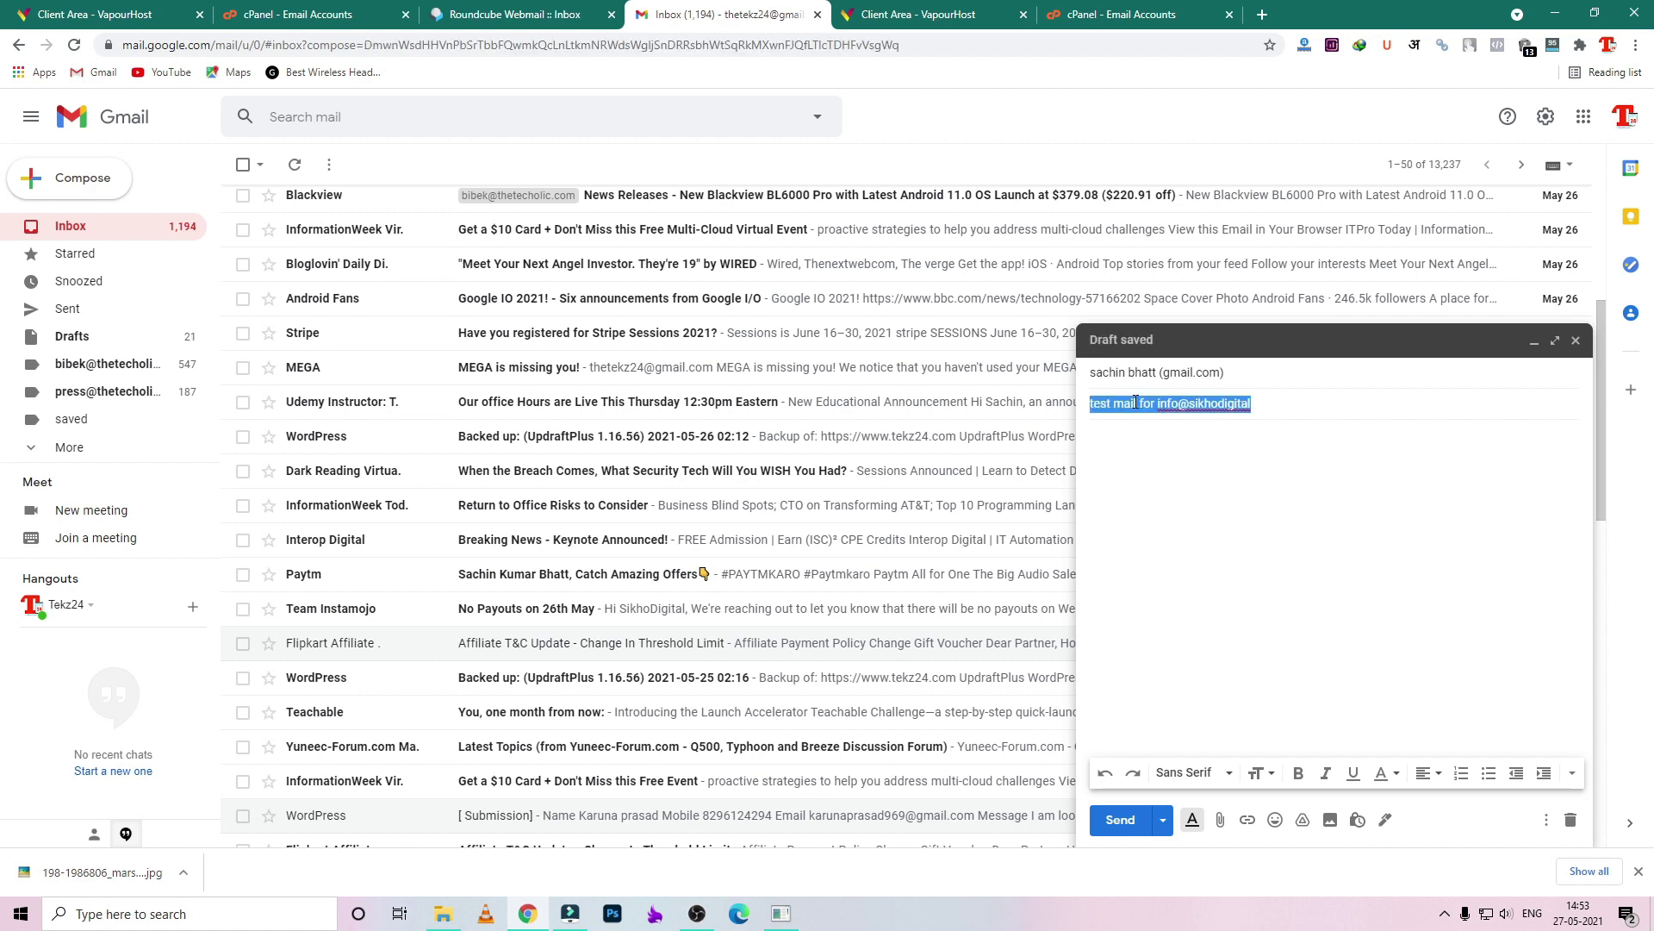
left_click(1166, 451)
left_click(1213, 378)
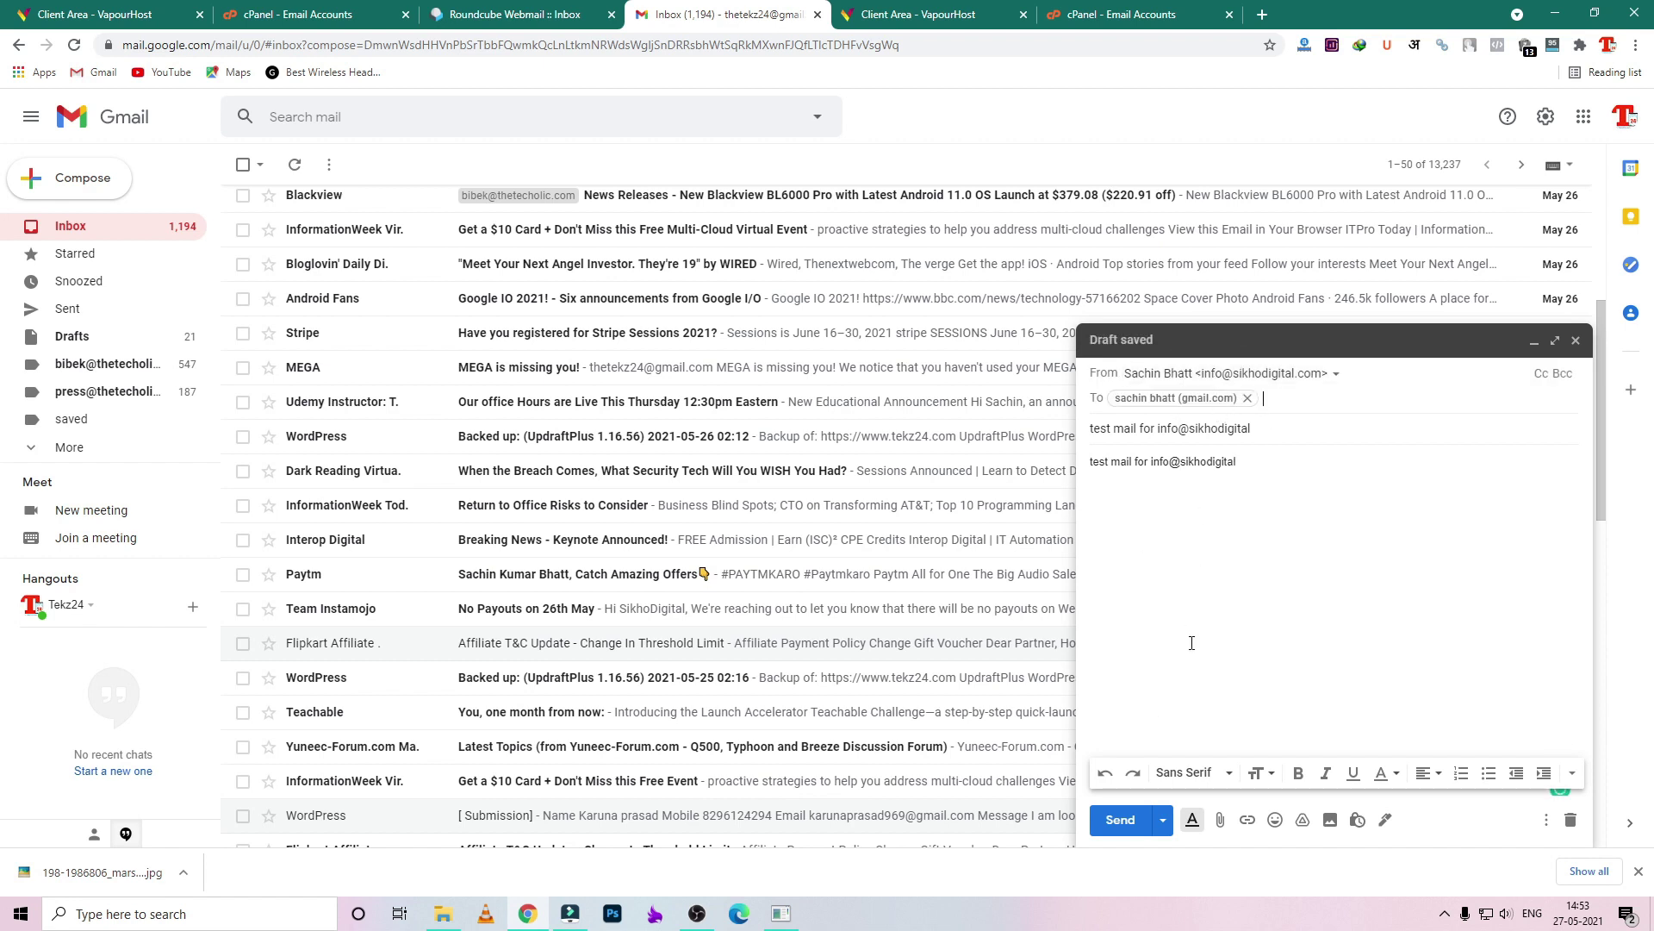
left_click(1120, 820)
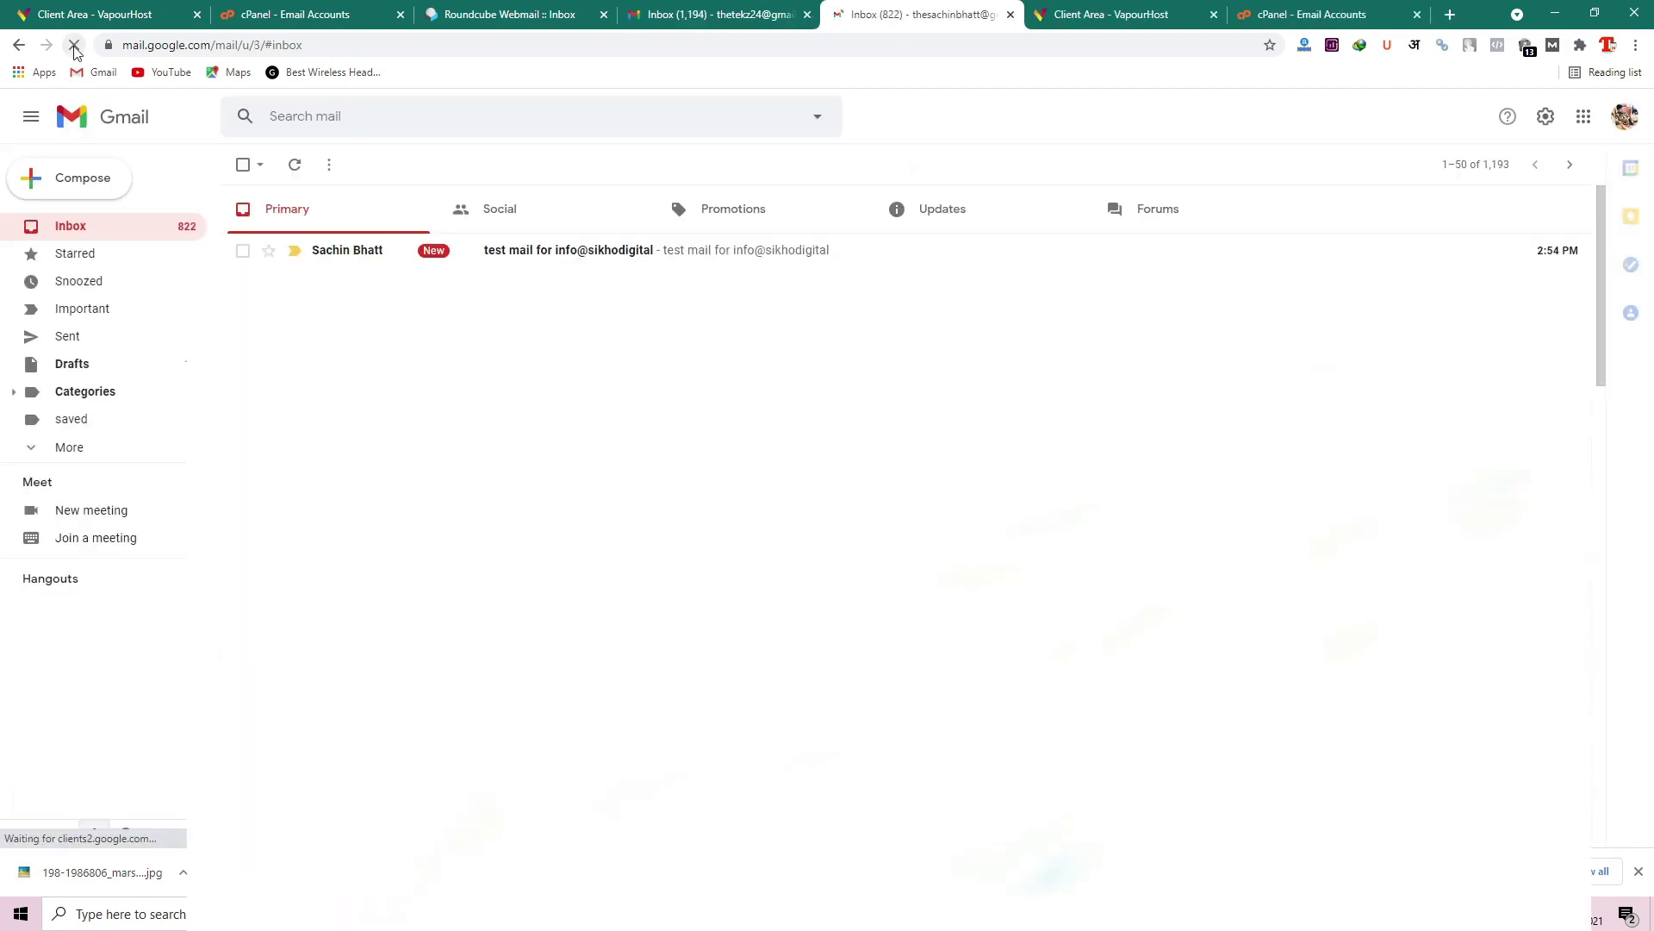
left_click(672, 260)
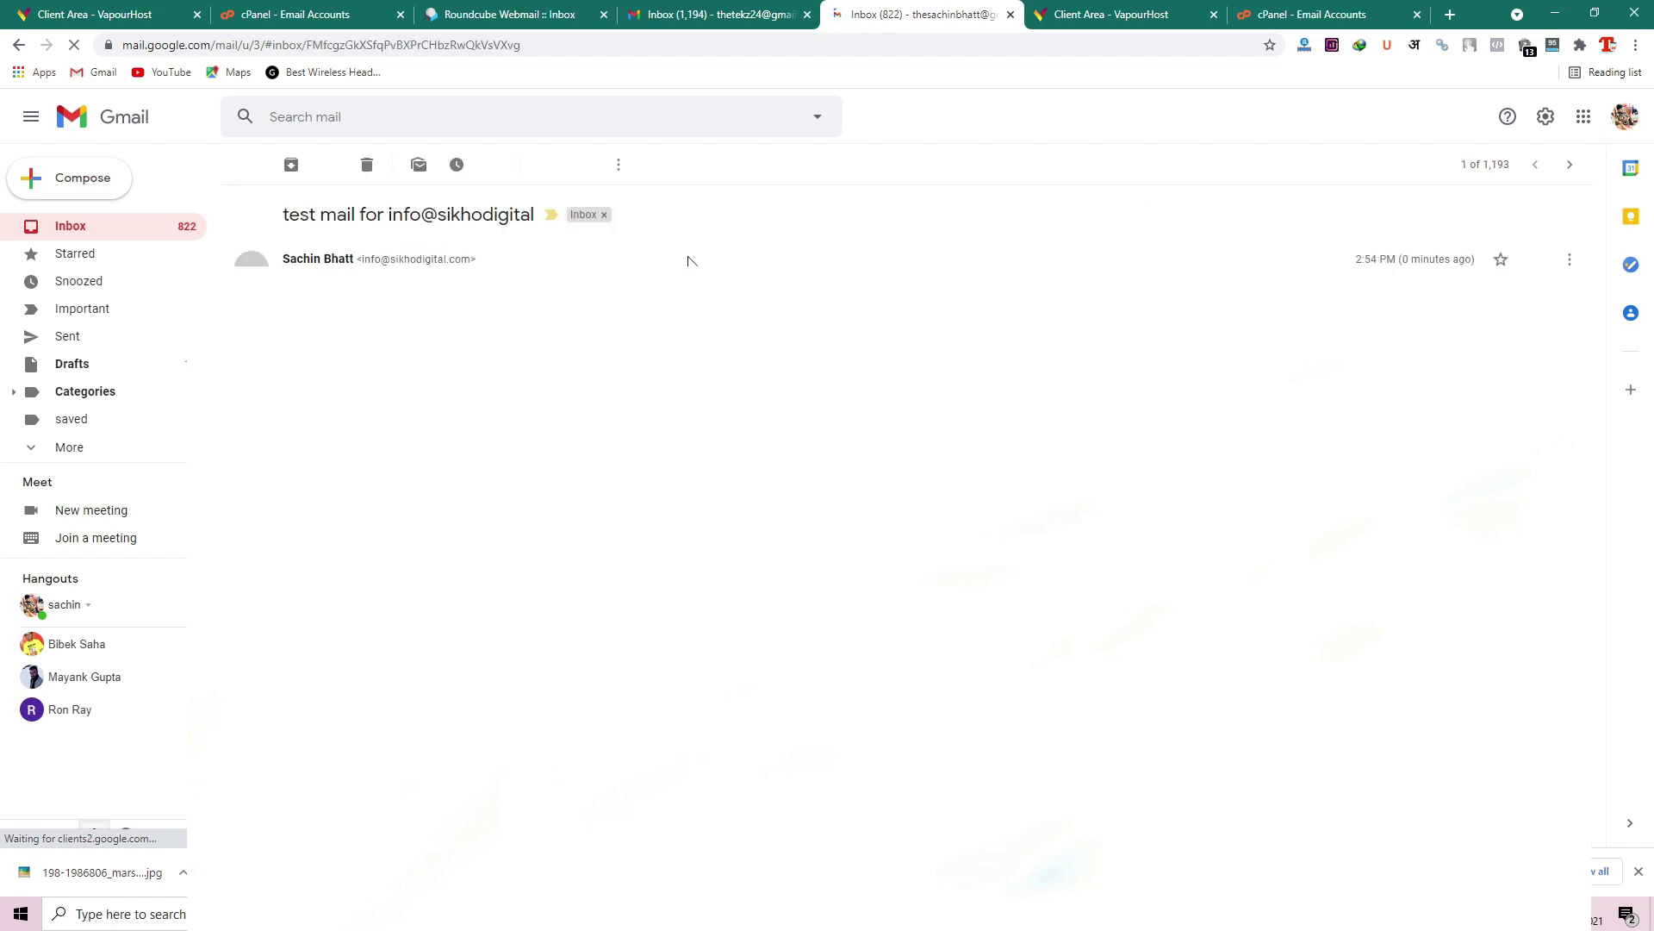